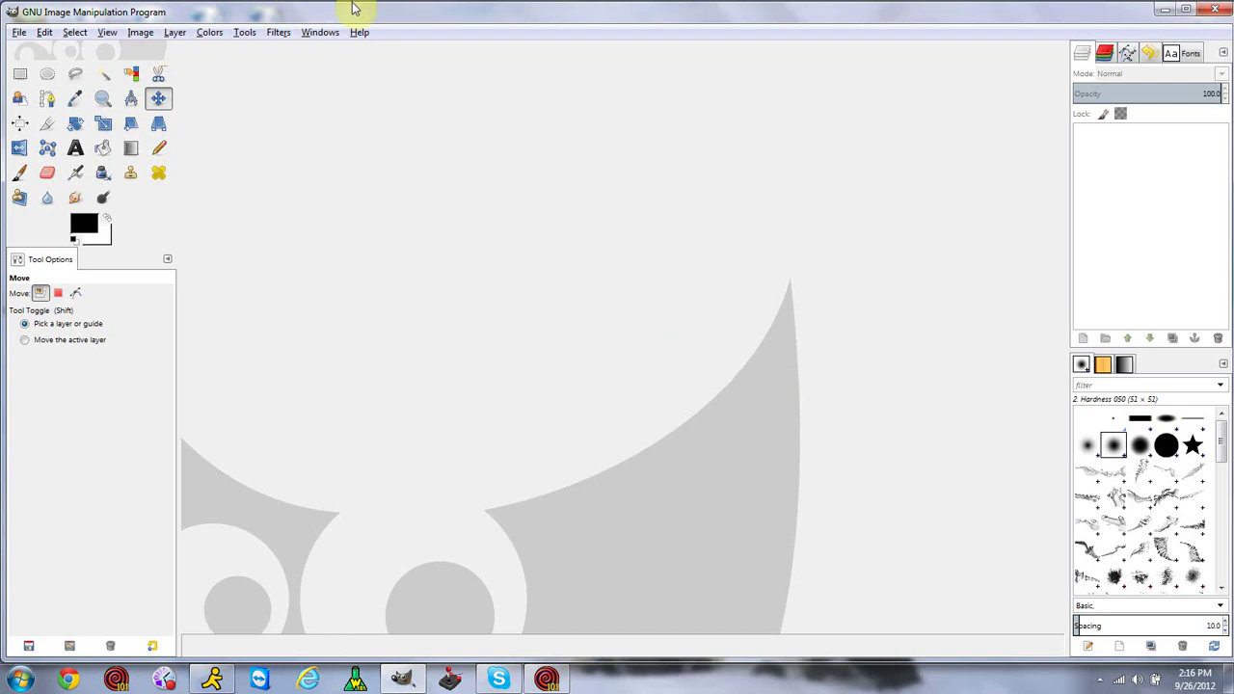
click(279, 33)
mouse_move(354, 168)
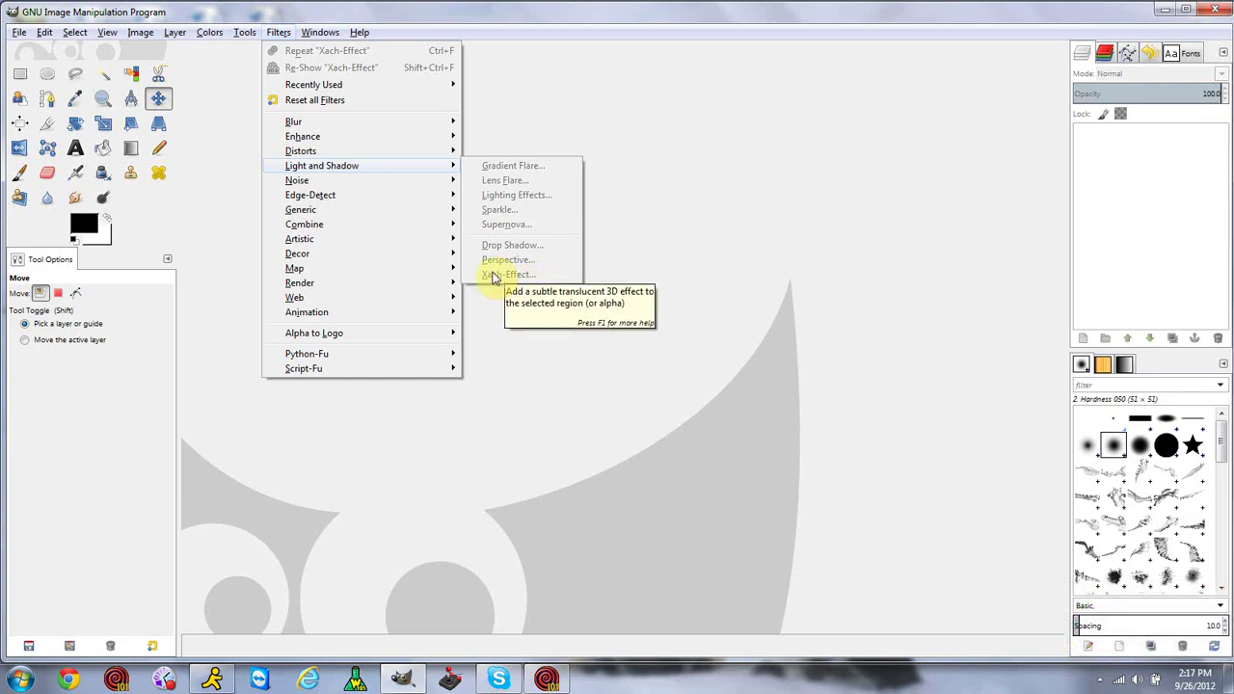
click(509, 319)
Create a new 1000 × 700 px image and fill its background with black.
click(17, 32)
click(29, 50)
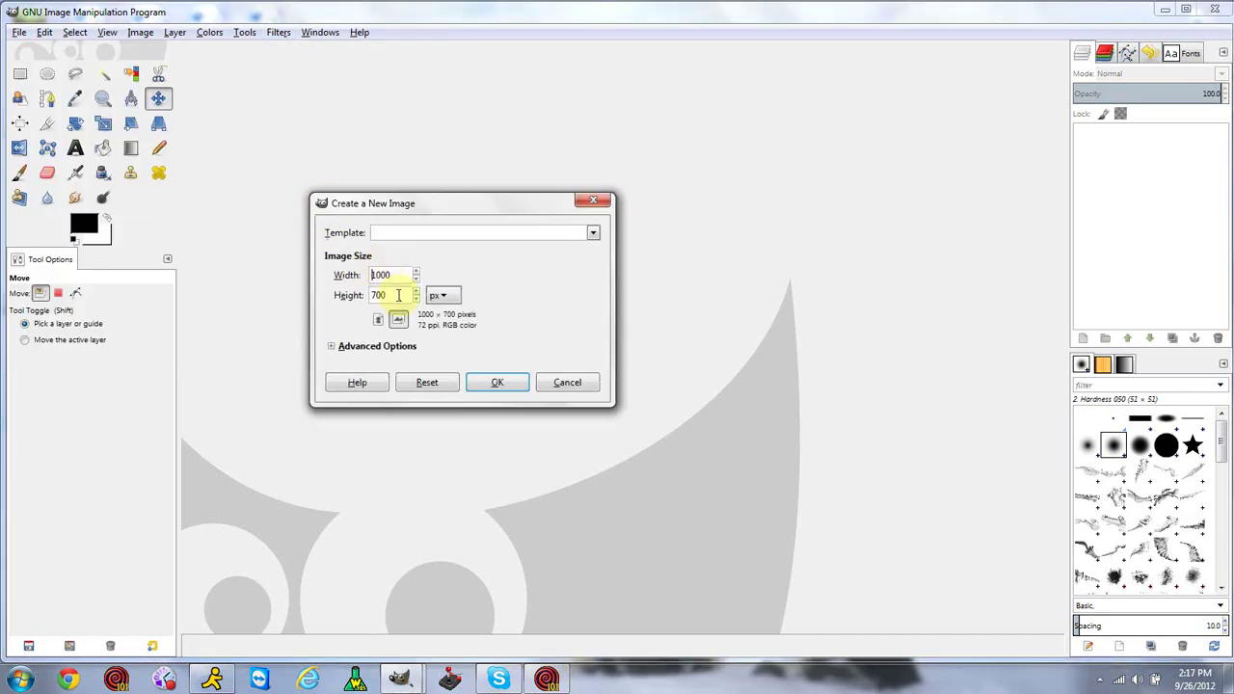
click(498, 382)
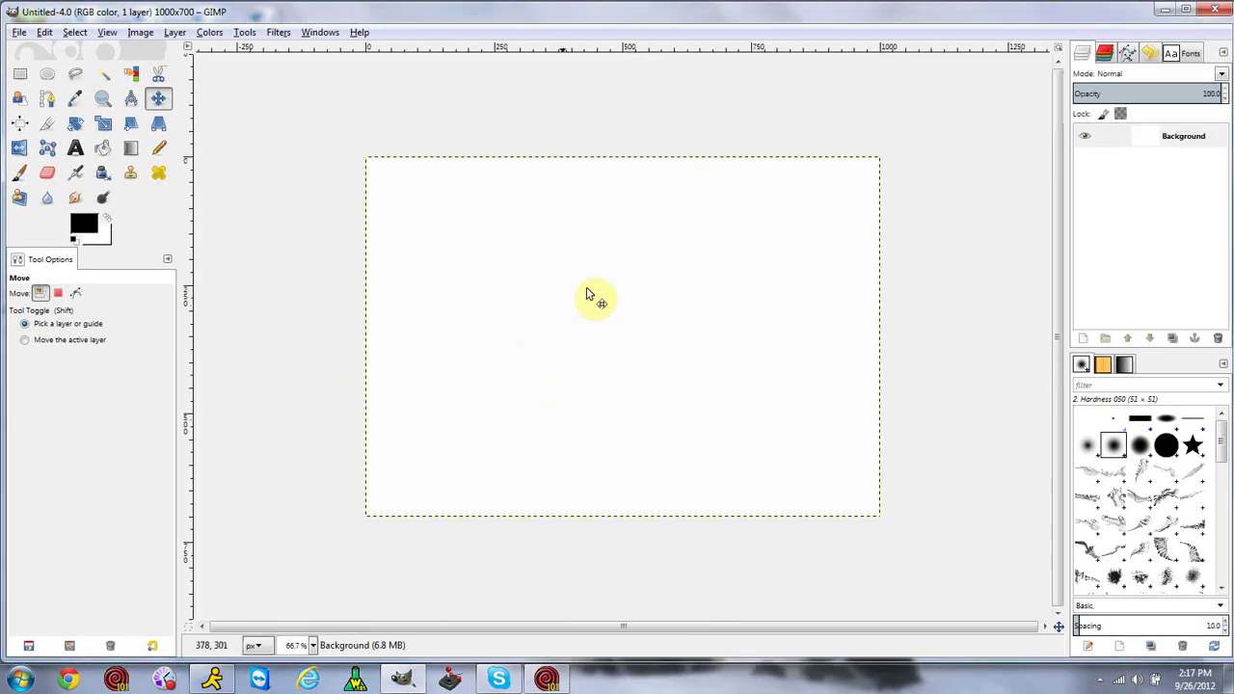
key(1)
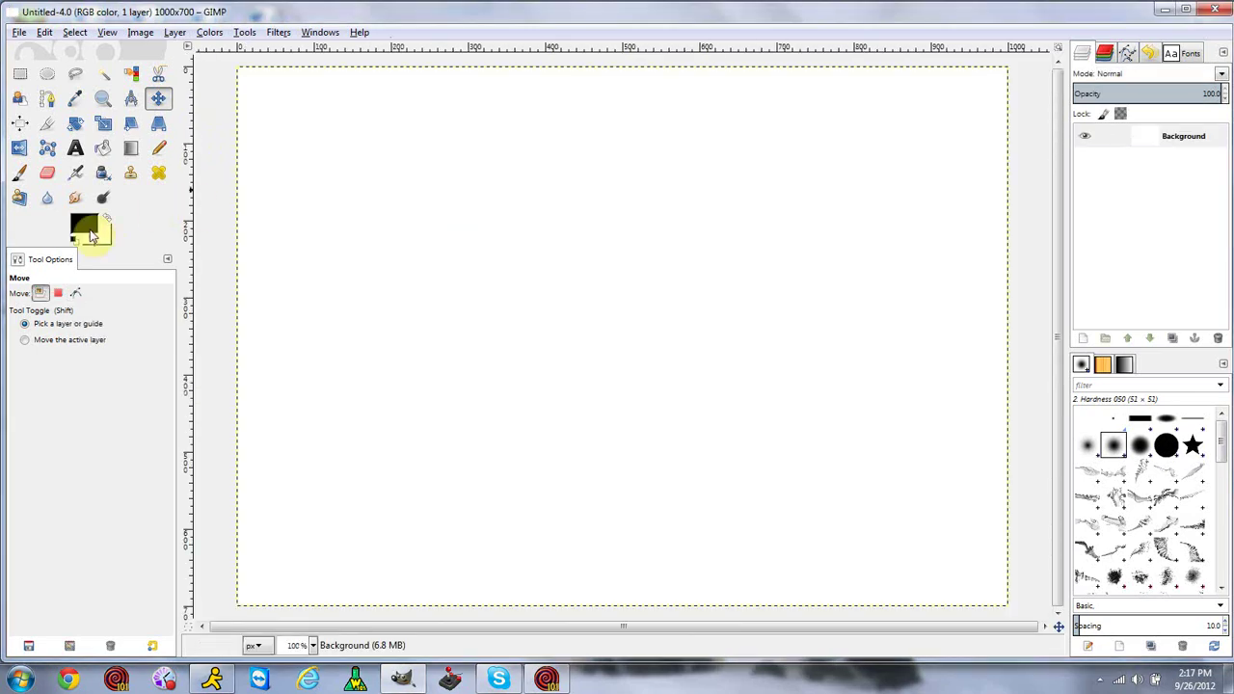
click(103, 149)
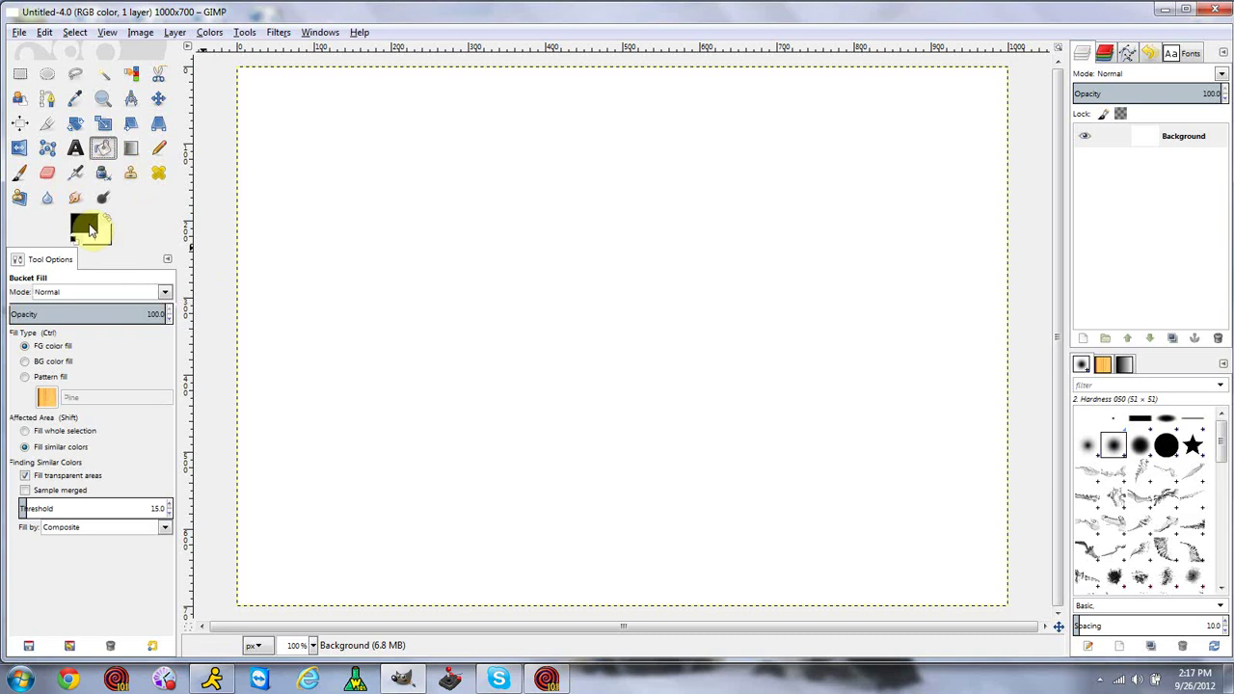
click(508, 256)
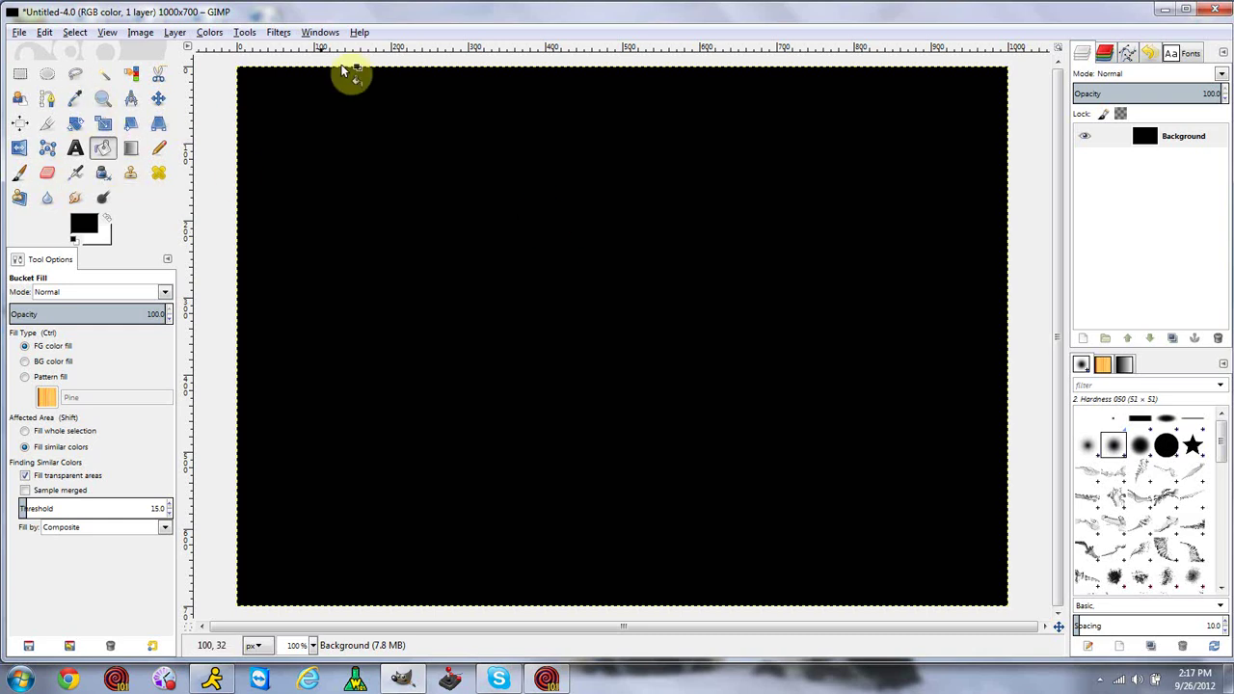
Start the Gradient Flare filter and place the flare's center at about X 679, Y 240 px.
click(279, 35)
mouse_move(362, 171)
click(511, 165)
drag(255, 85, 441, 171)
click(496, 190)
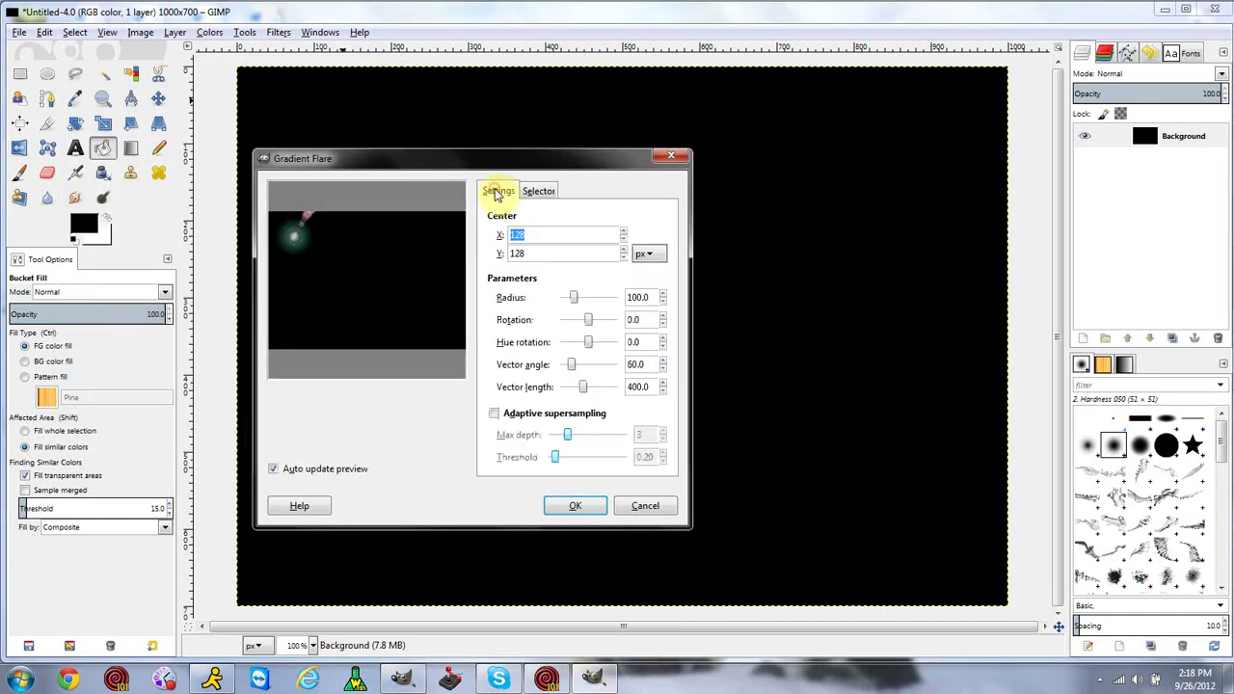
click(538, 191)
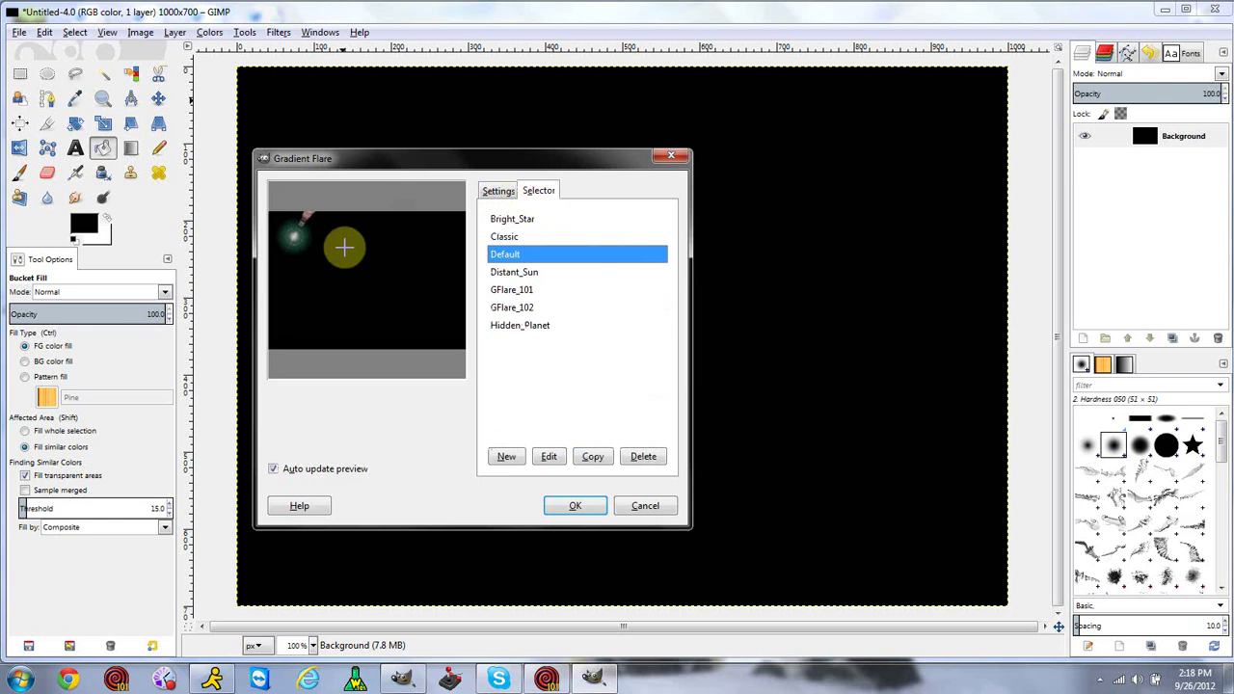
click(333, 268)
mouse_move(333, 268)
mouse_down()
mouse_move(463, 242)
mouse_move(393, 240)
mouse_move(376, 267)
mouse_move(347, 275)
mouse_up()
click(380, 248)
click(508, 192)
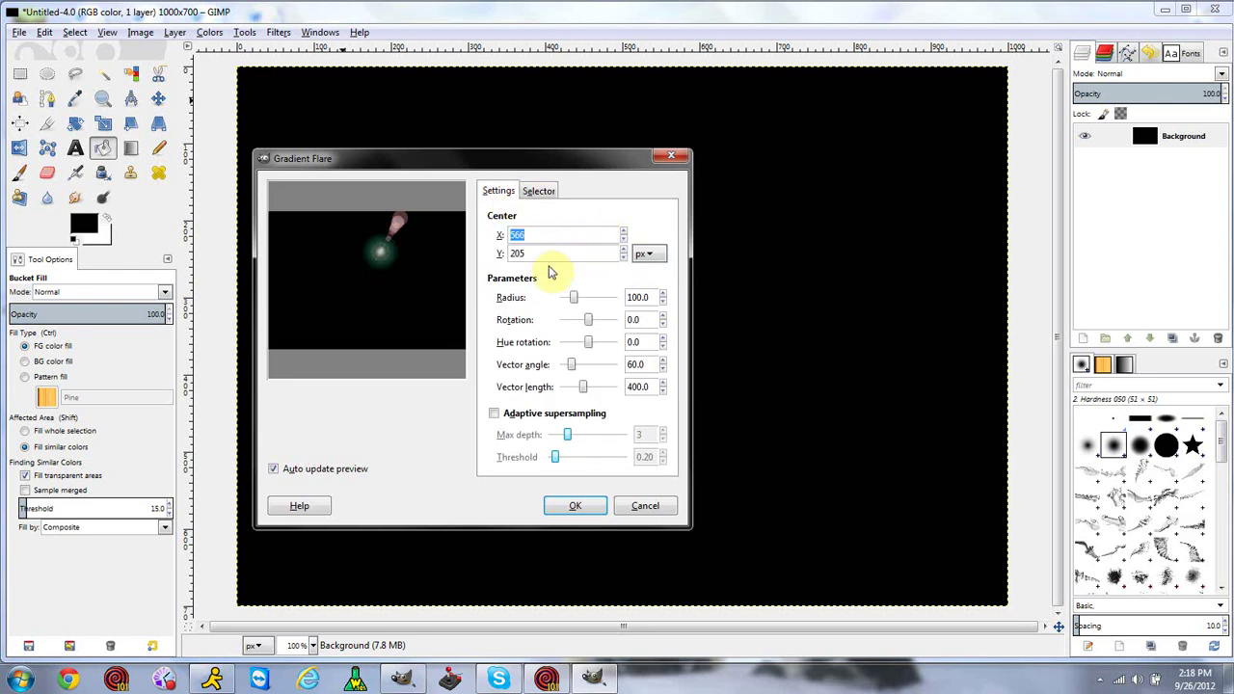
drag(372, 286, 402, 258)
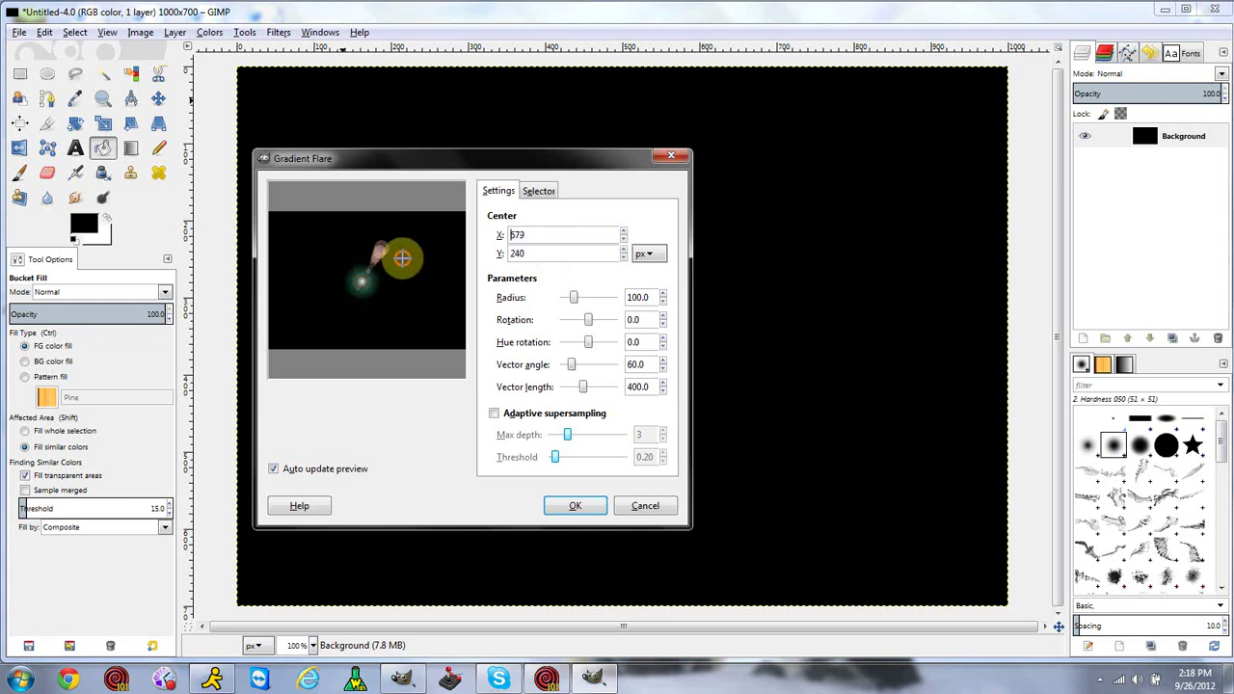
Set the flare's radius to 192.3 and rotation to 36, adjust hue rotation and vector angle, and recenter it near the image's middle.
drag(578, 303, 598, 326)
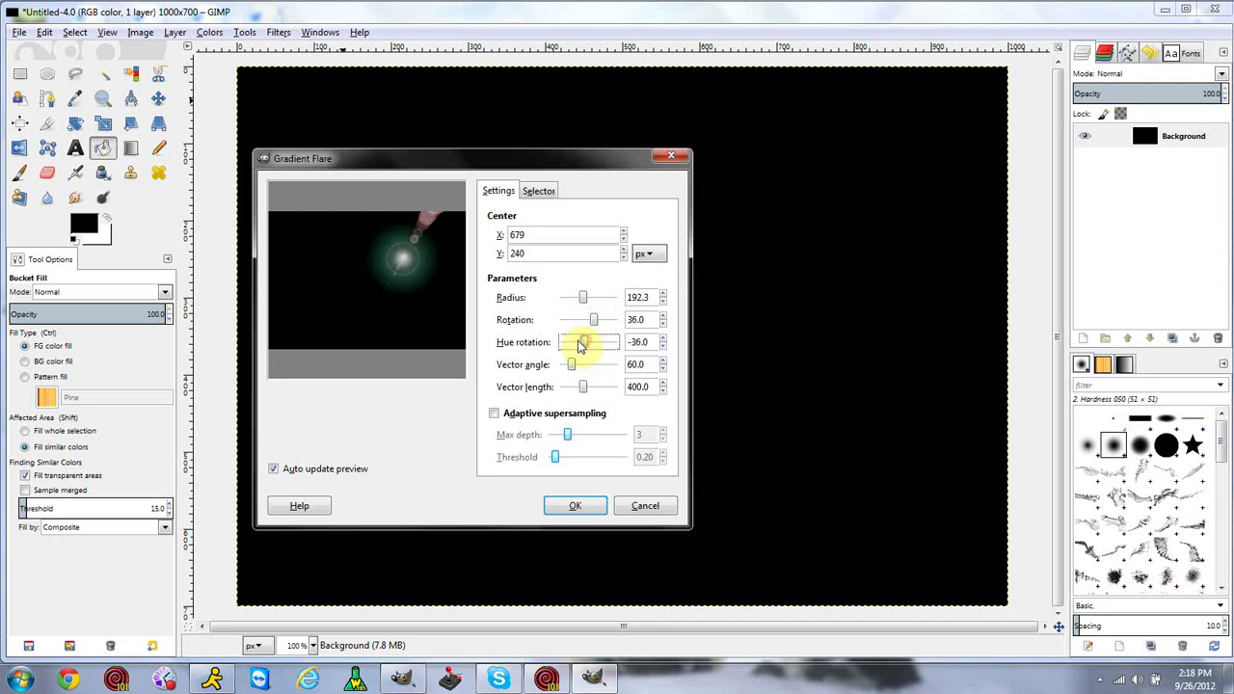
drag(571, 364, 580, 376)
click(373, 290)
Preview the available gradient flare presets one after another, ending on GFlare_102.
click(539, 192)
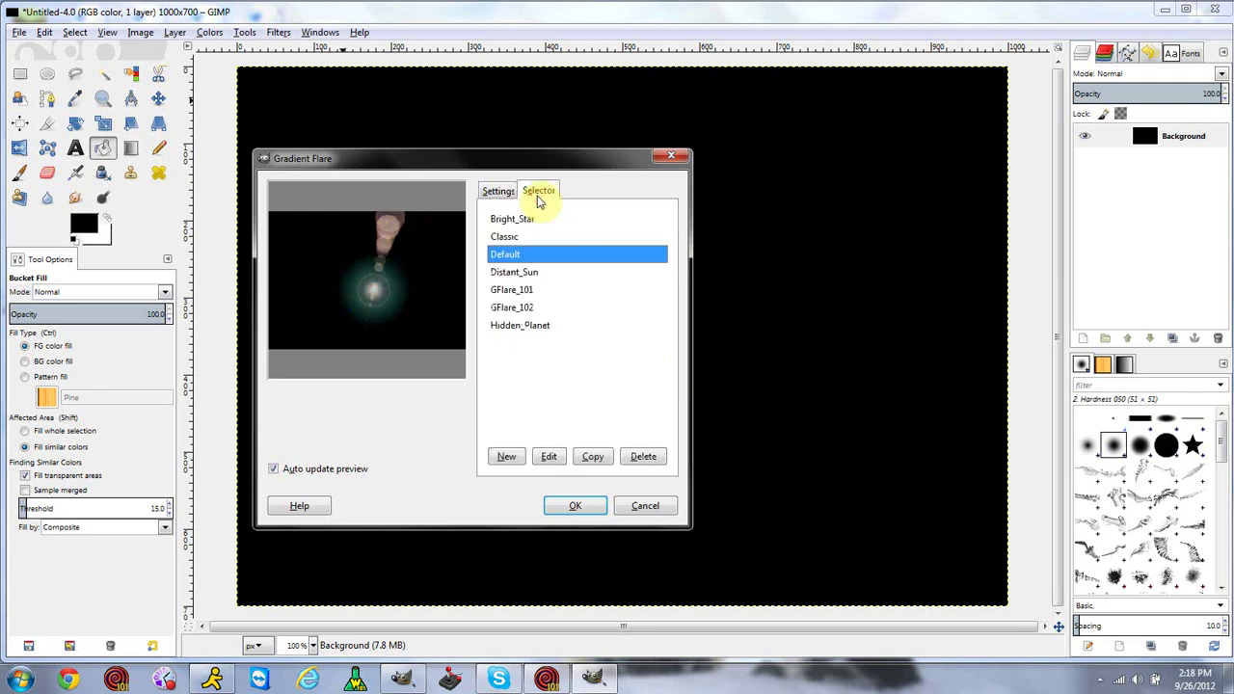
click(539, 306)
click(542, 325)
click(542, 307)
click(540, 289)
click(536, 254)
click(534, 219)
click(534, 236)
click(531, 253)
click(532, 272)
click(533, 308)
Create a new gradient flare preset named Flare123.
click(506, 458)
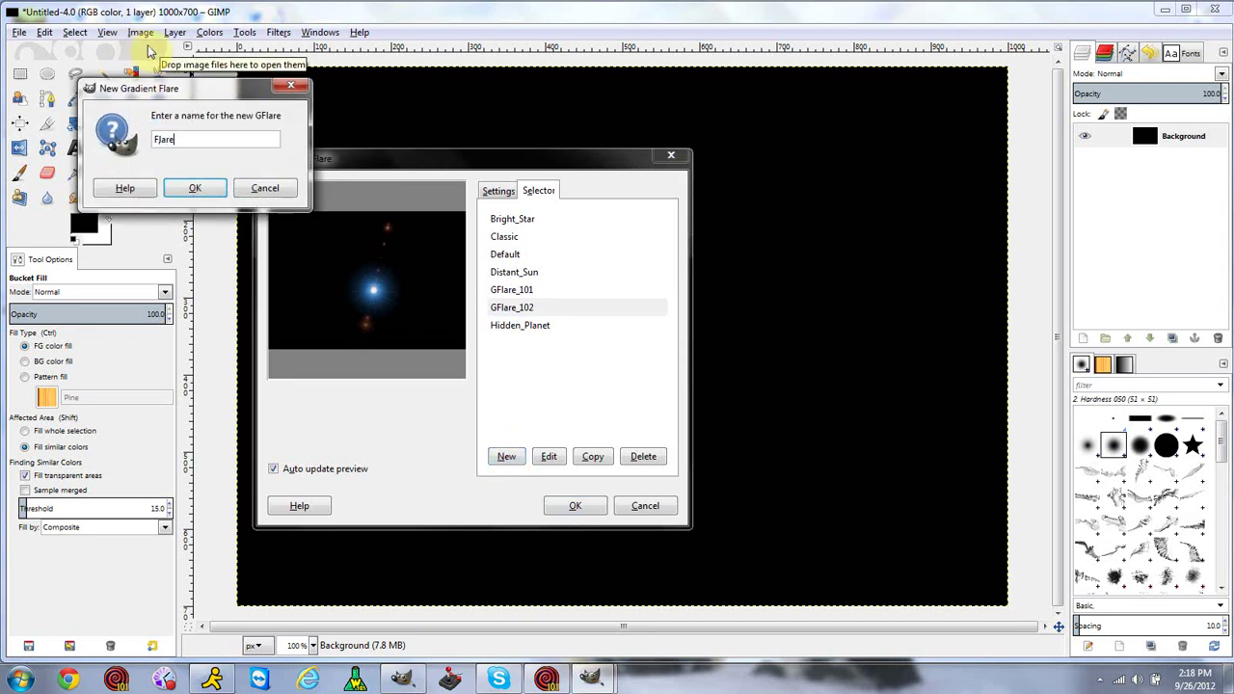
text(Flare123)
key(Return)
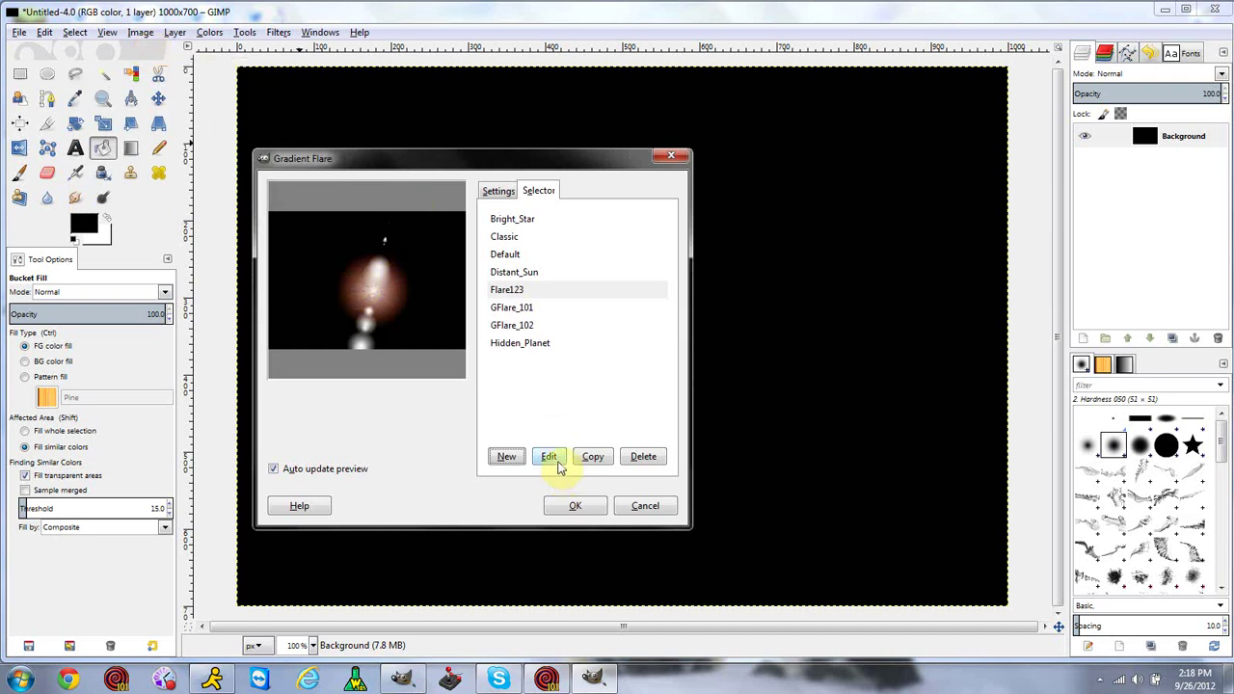
Open the Flare123 preset for editing and set its glow paint mode to Screen.
click(549, 458)
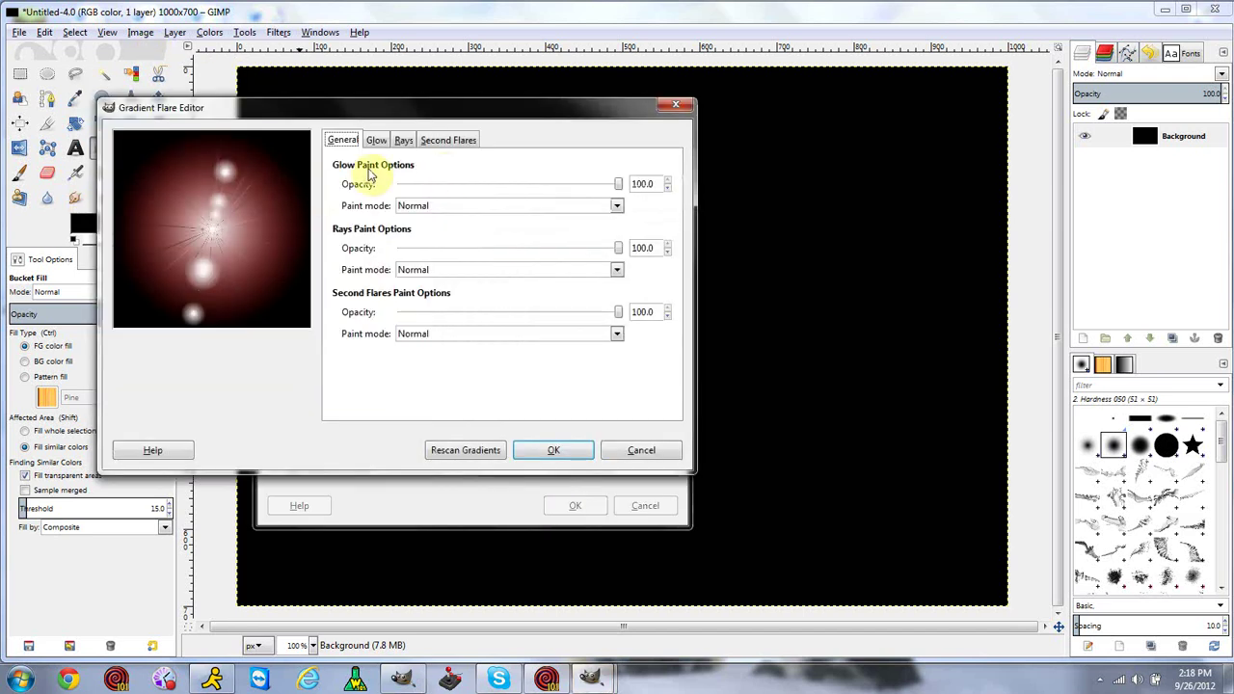
click(499, 207)
click(495, 276)
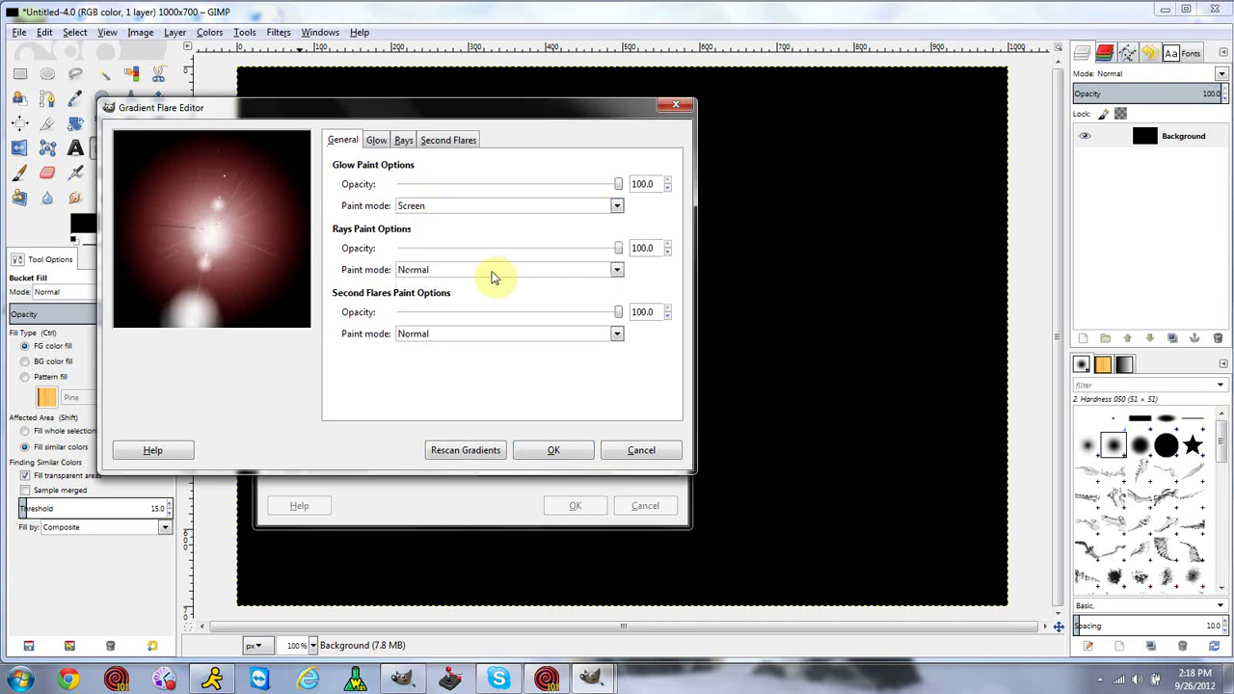
Try several radial gradients for the glow, including FG to BG (RGB) and %white, and settle on Browns.
click(379, 142)
click(559, 183)
click(559, 289)
click(563, 183)
click(559, 362)
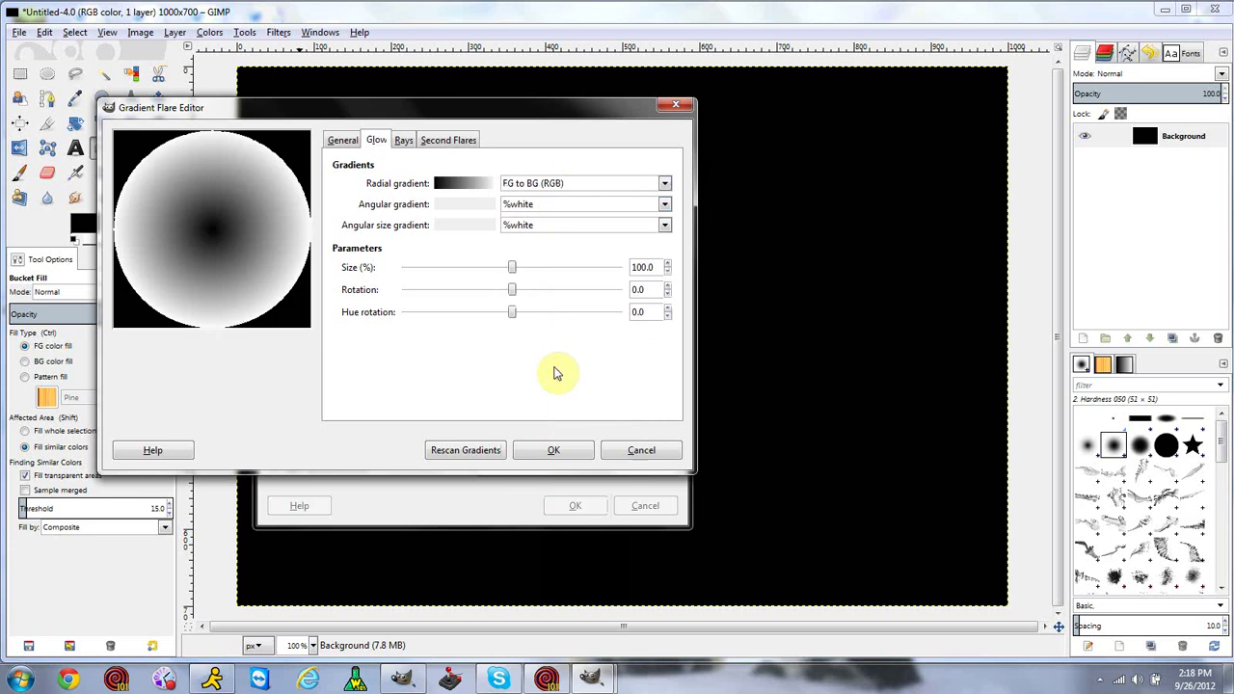
click(575, 183)
click(568, 204)
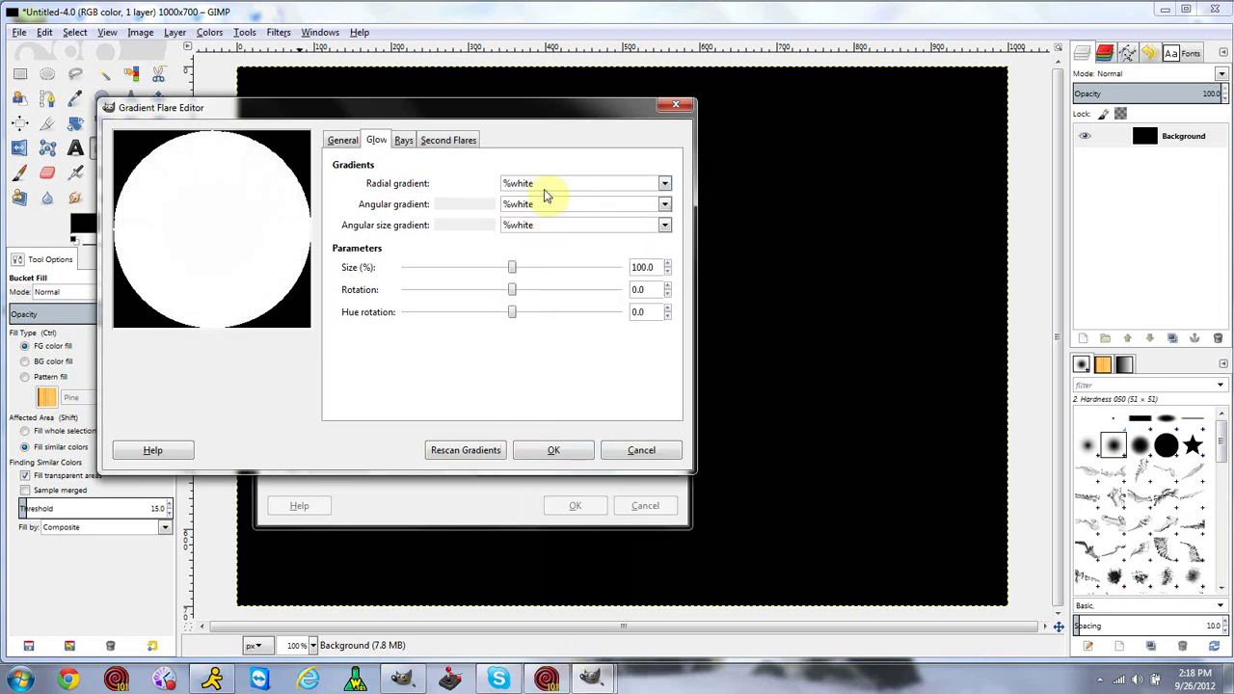
click(544, 183)
click(556, 507)
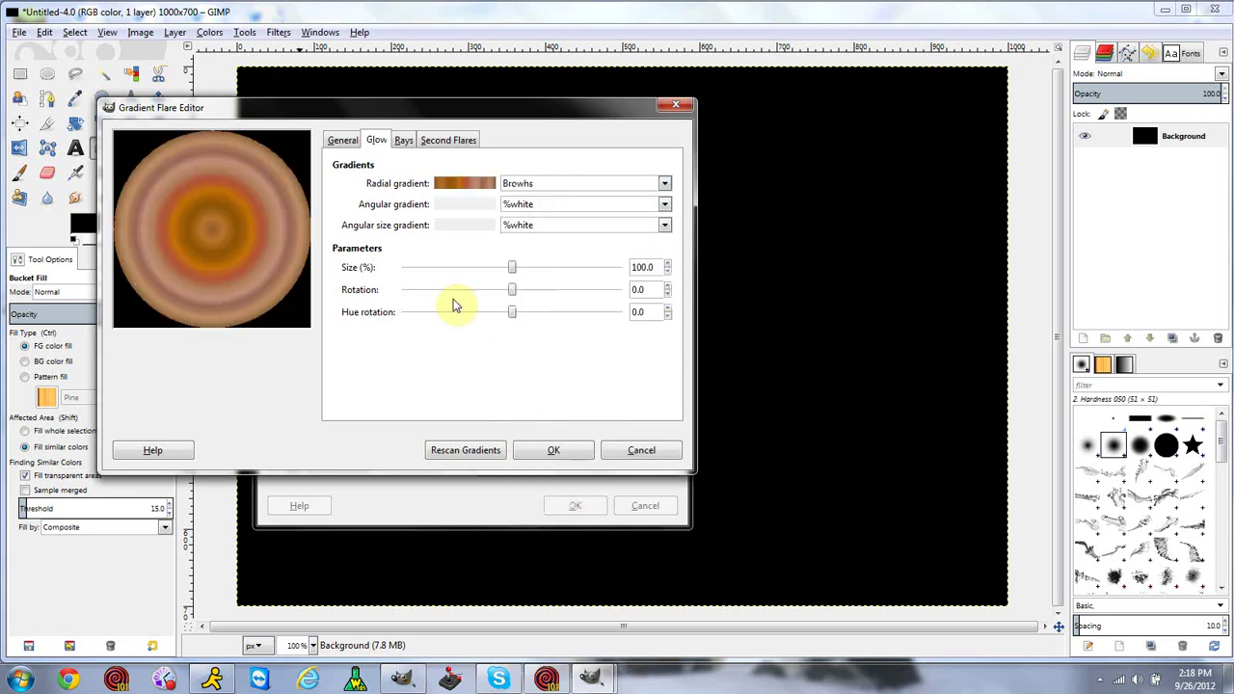
Try FG to BG (RGB) as the glow's angular gradient, then set it to Crown molding.
click(538, 205)
click(542, 380)
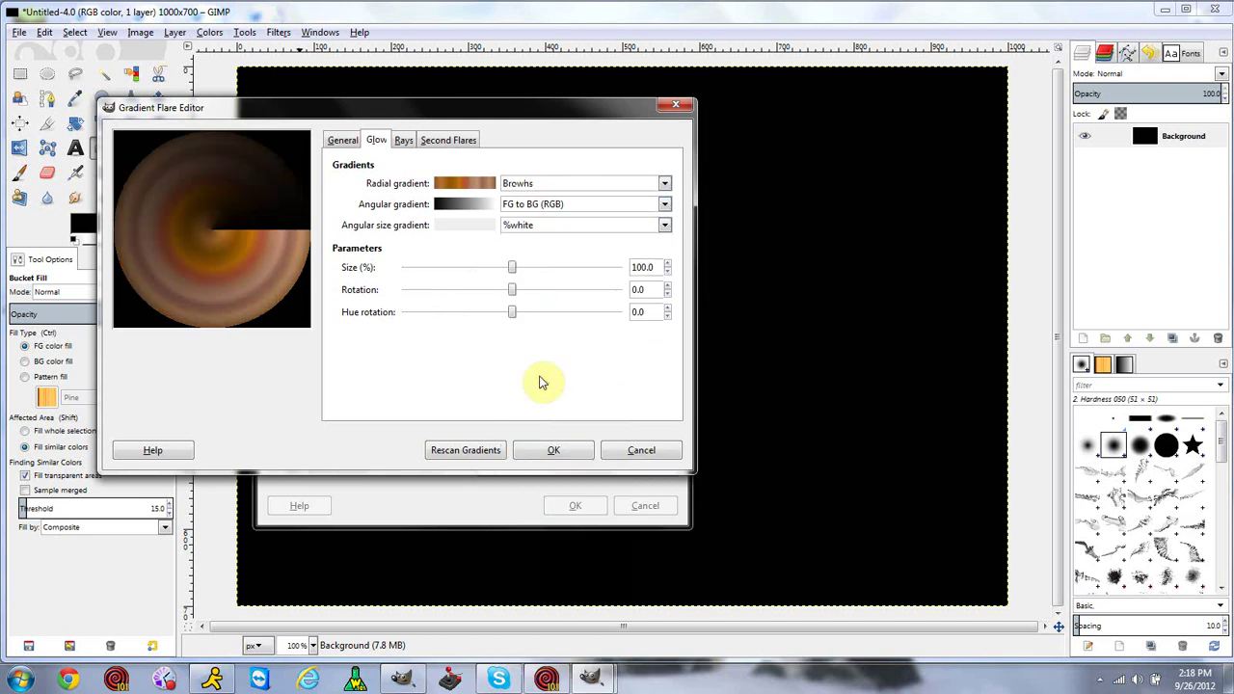
click(559, 204)
scroll(559, 349, down, 5)
click(540, 422)
Try Brushed Aluminium as the glow's angular size gradient, then set it to Abstract 3.
click(564, 225)
scroll(544, 337, down, 3)
click(554, 401)
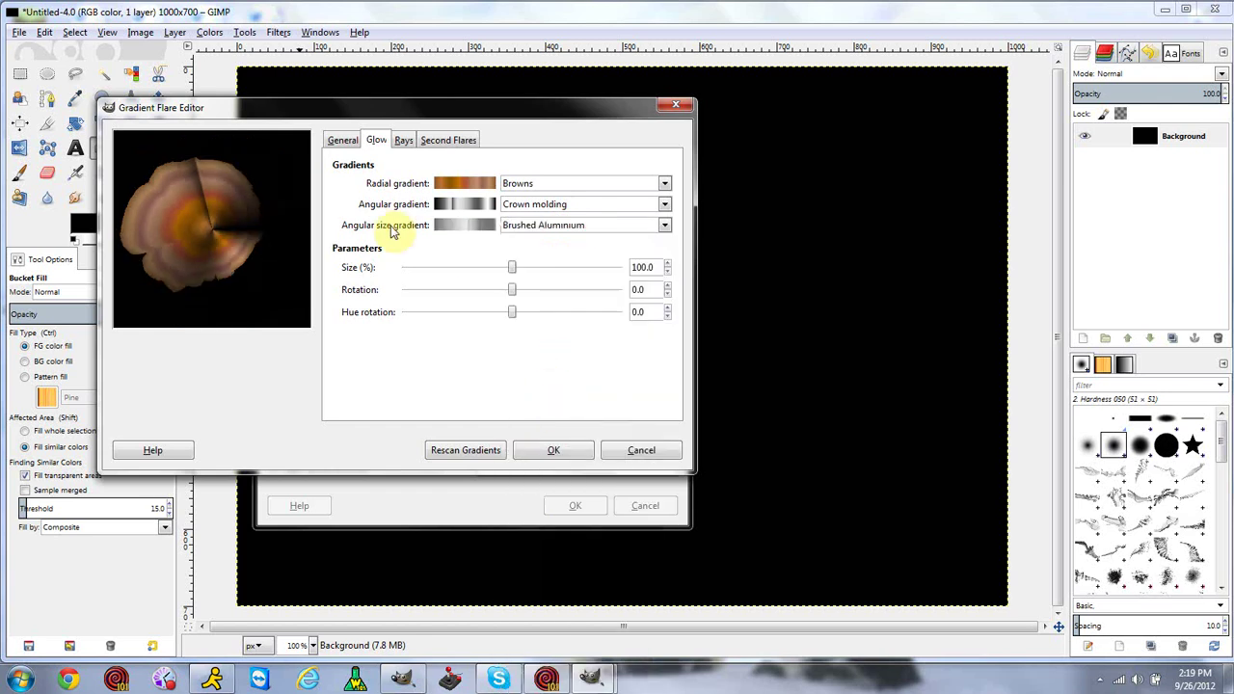
click(562, 224)
click(550, 316)
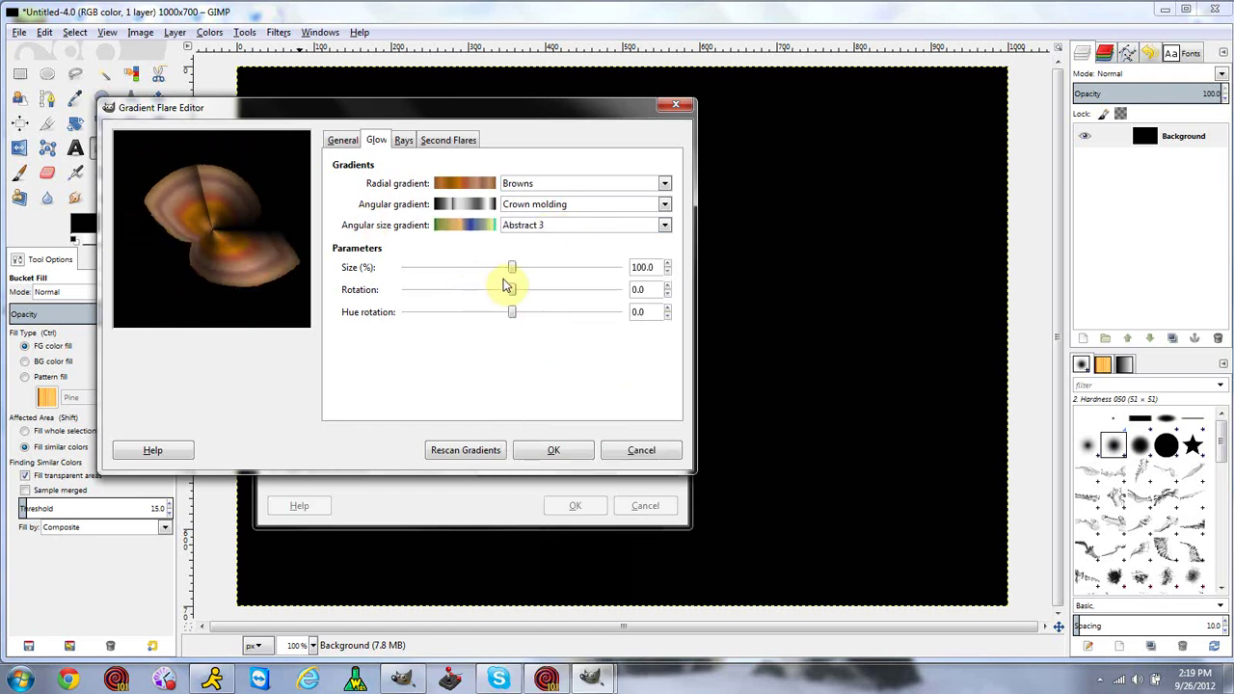
Set the second flares' radial gradient to FG to BG (HSV clockwise hue), then discard the edits to the Flare123 preset.
click(346, 137)
click(446, 140)
click(404, 140)
click(448, 140)
click(542, 183)
click(545, 328)
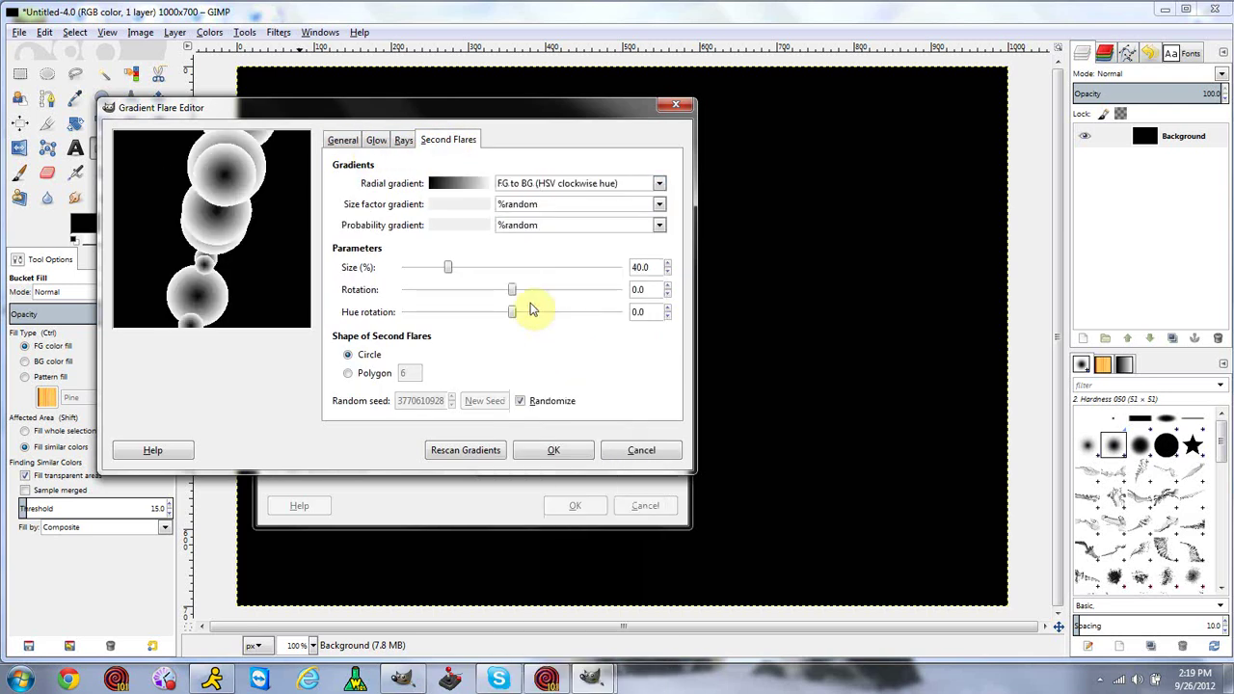
click(347, 141)
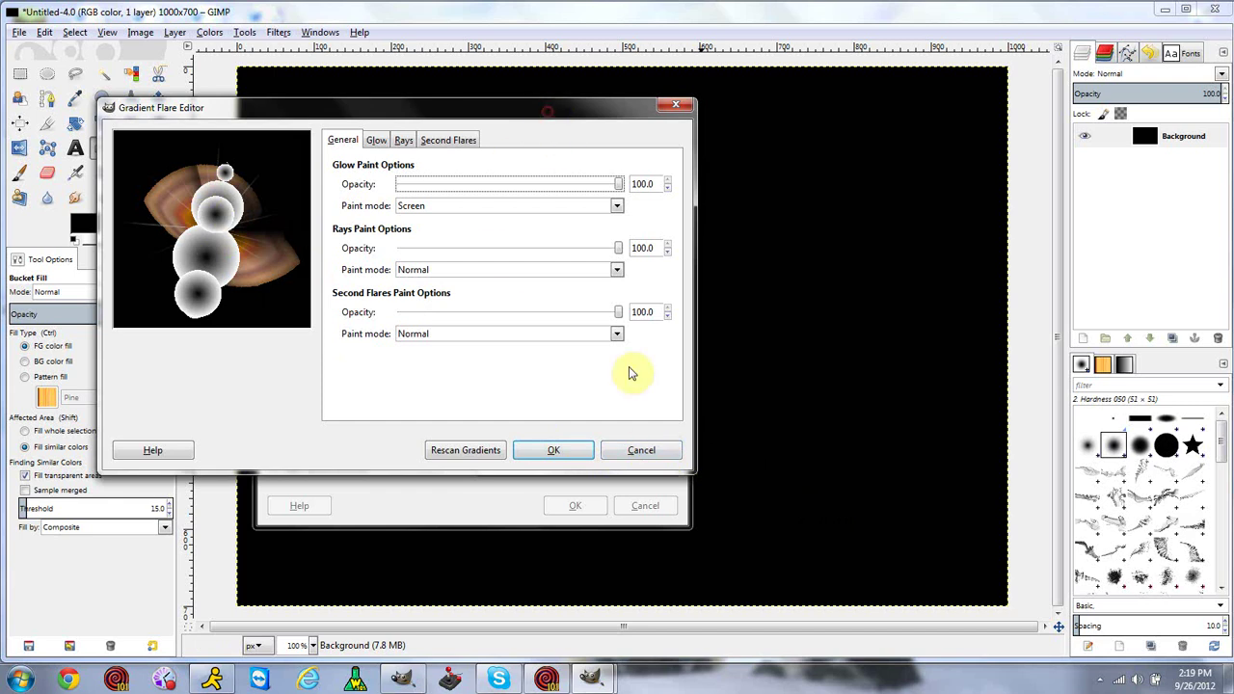
click(637, 451)
Compare the flare presets again, including Distant_Sun, Classic and Hidden_Planet, and finish with GFlare_102 selected.
click(527, 271)
click(518, 236)
click(521, 272)
click(522, 306)
click(523, 343)
click(527, 325)
click(530, 342)
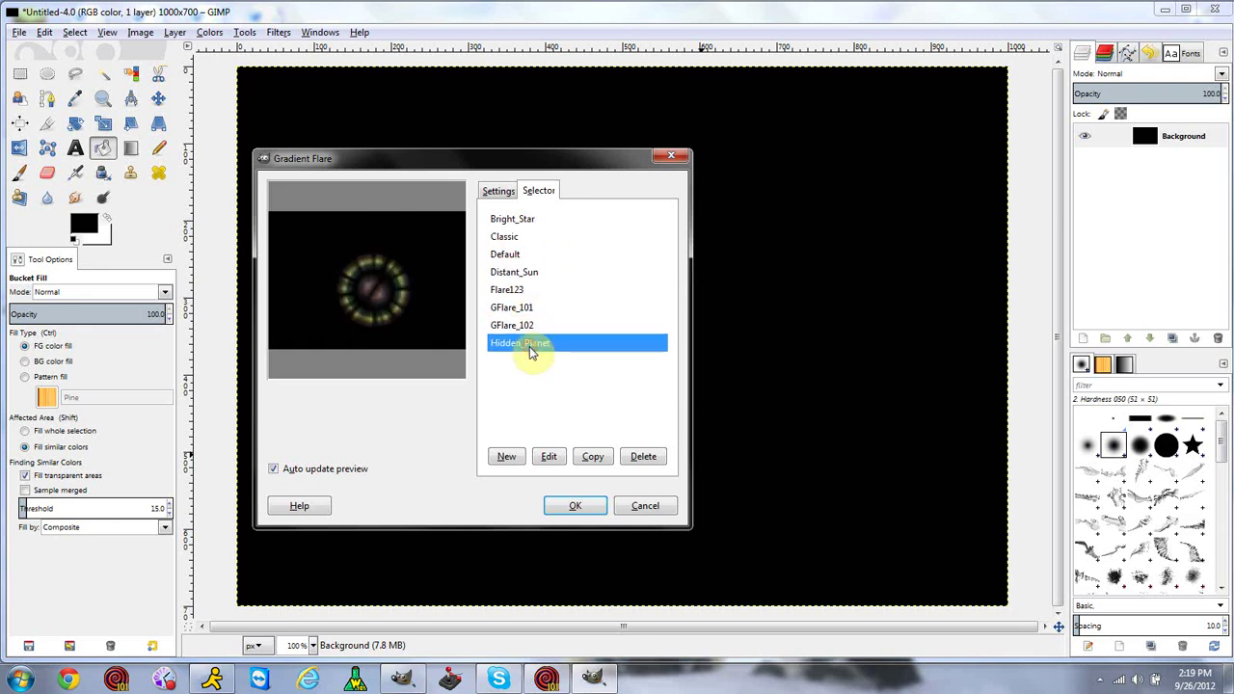
click(520, 307)
click(517, 326)
Open the GFlare_102 preset for editing and examine its general, glow, rays and second flares settings.
click(553, 457)
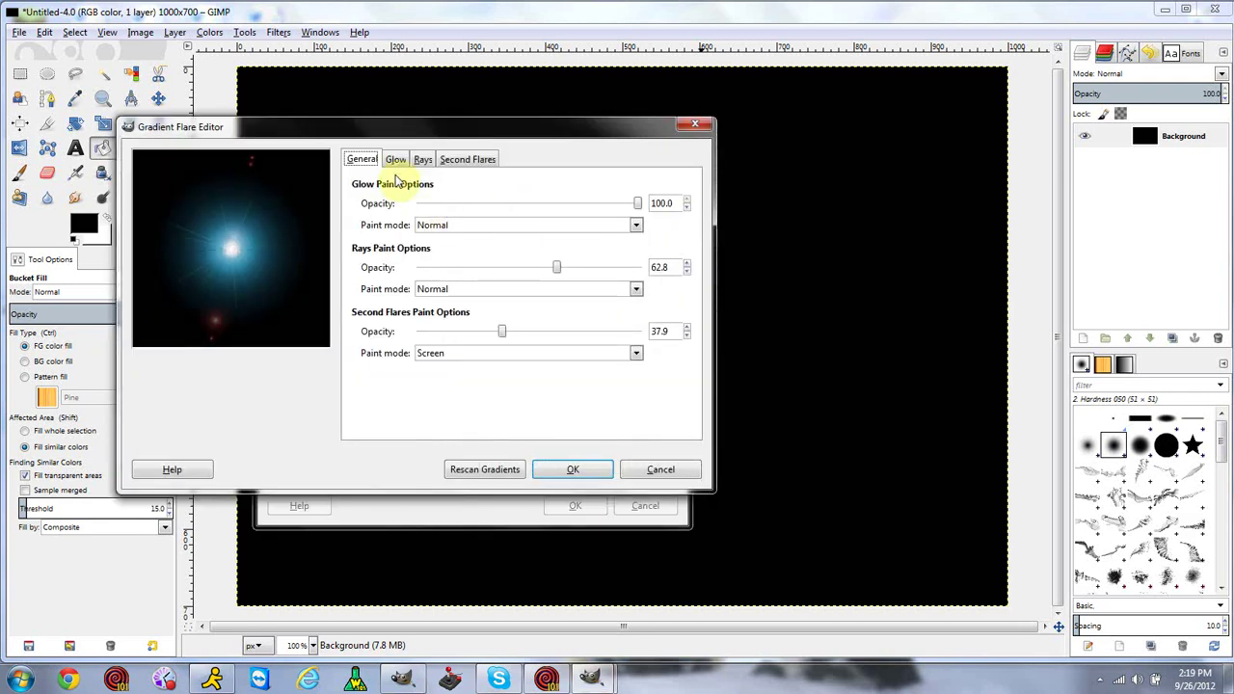
click(396, 160)
click(422, 160)
click(467, 160)
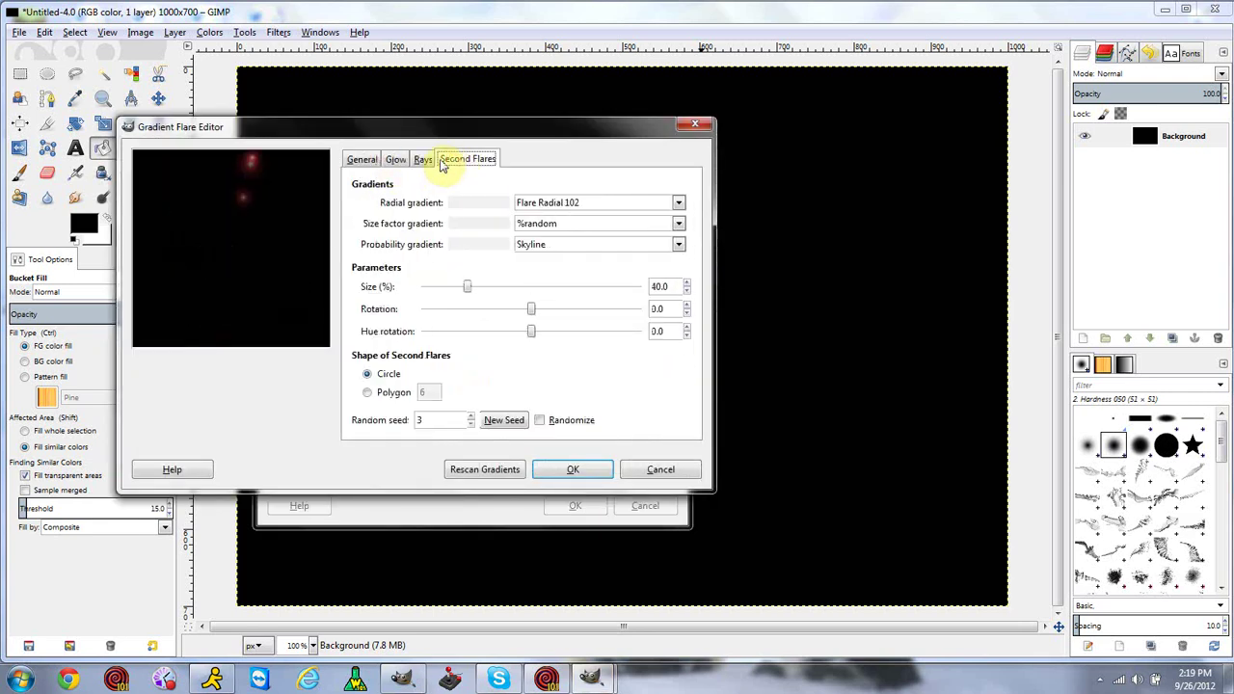
click(422, 160)
click(396, 160)
click(362, 160)
Try a glow hue rotation of 62.6, rotation of 37.8 and size of 132.6% on GFlare_102, then discard the edits.
click(396, 162)
drag(485, 339, 568, 345)
drag(530, 308, 567, 296)
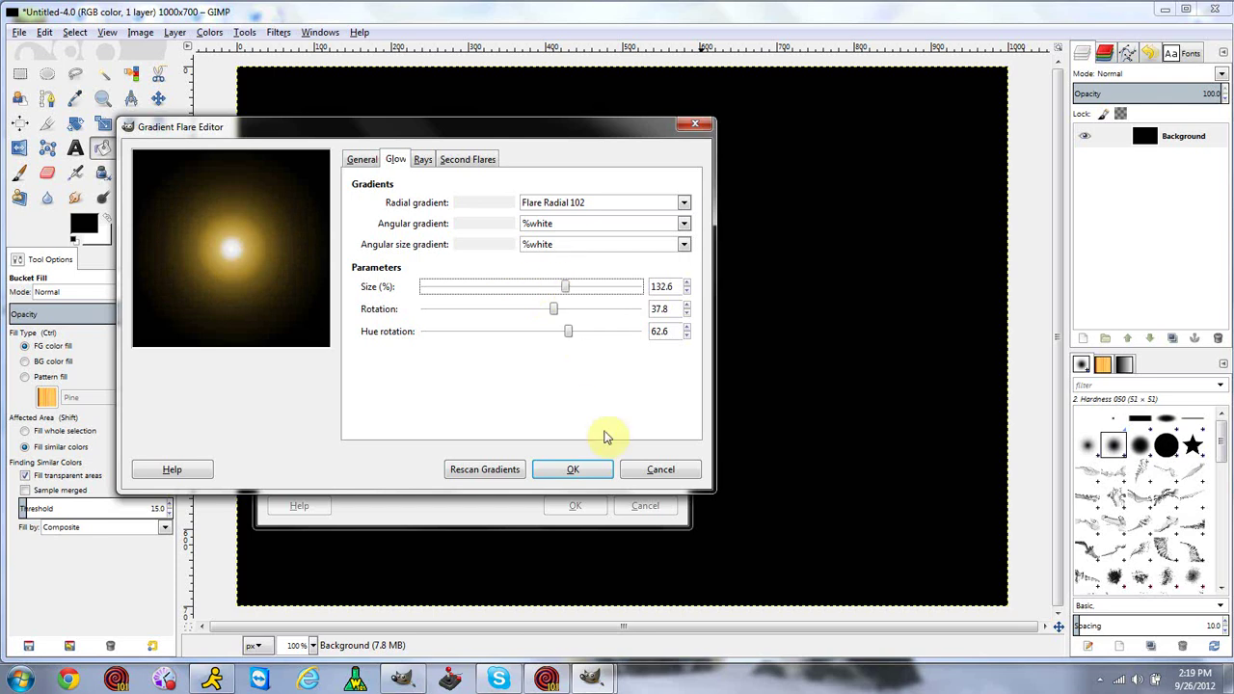
click(641, 469)
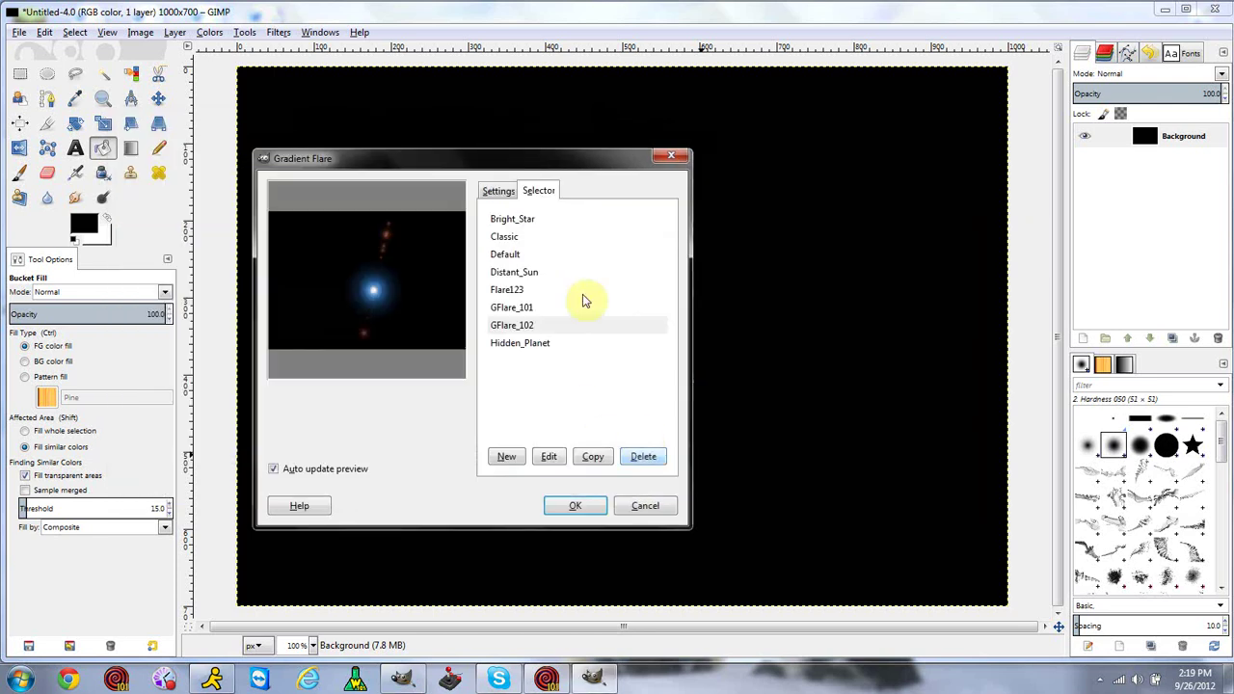
Choose the Distant_Sun preset, center it slightly above the image's middle, and render the flare onto the black background.
click(535, 273)
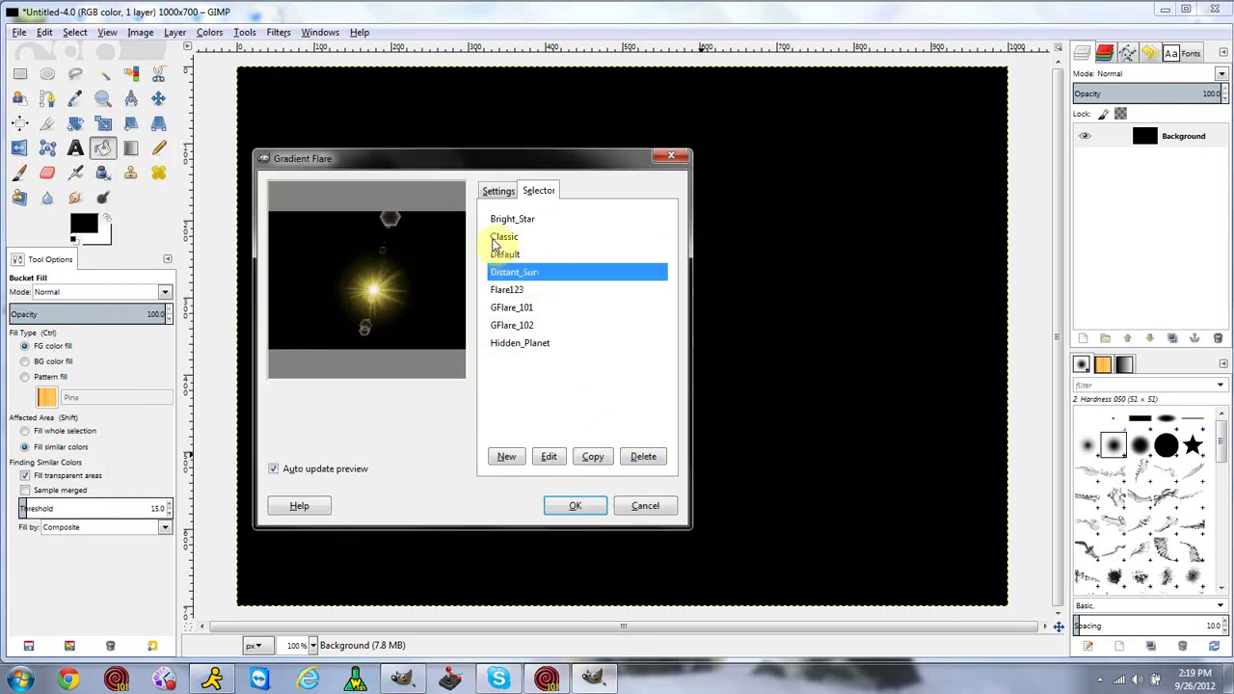
click(377, 281)
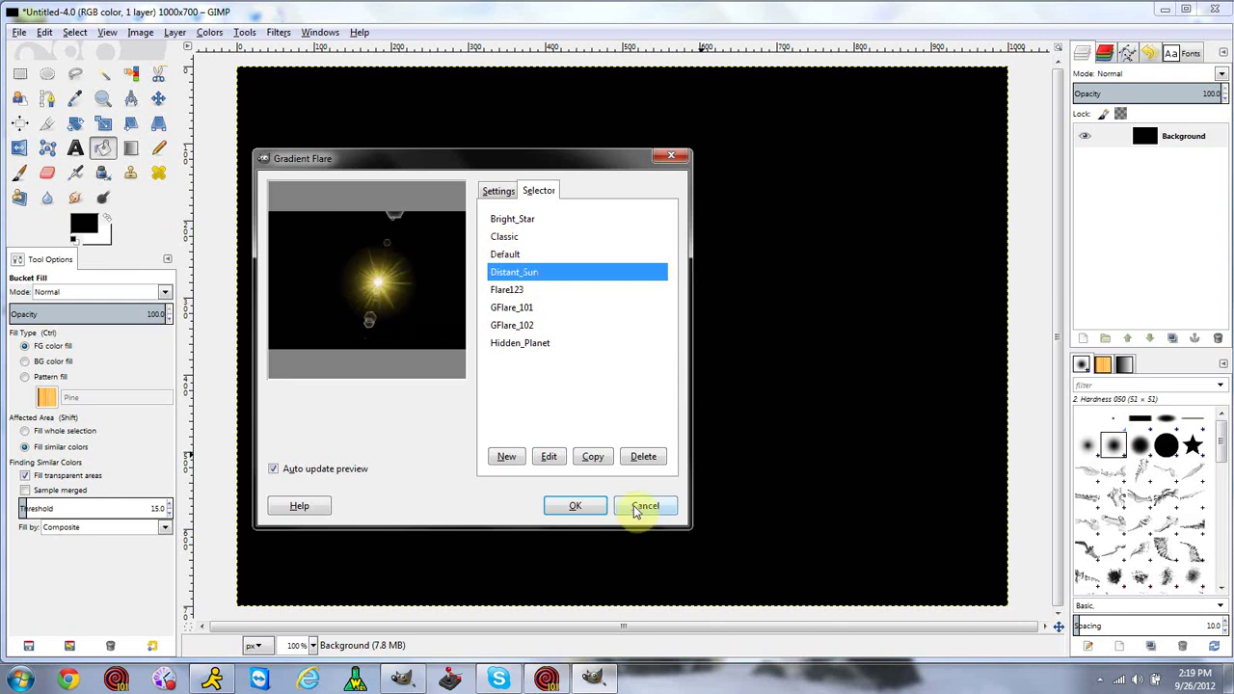
click(581, 507)
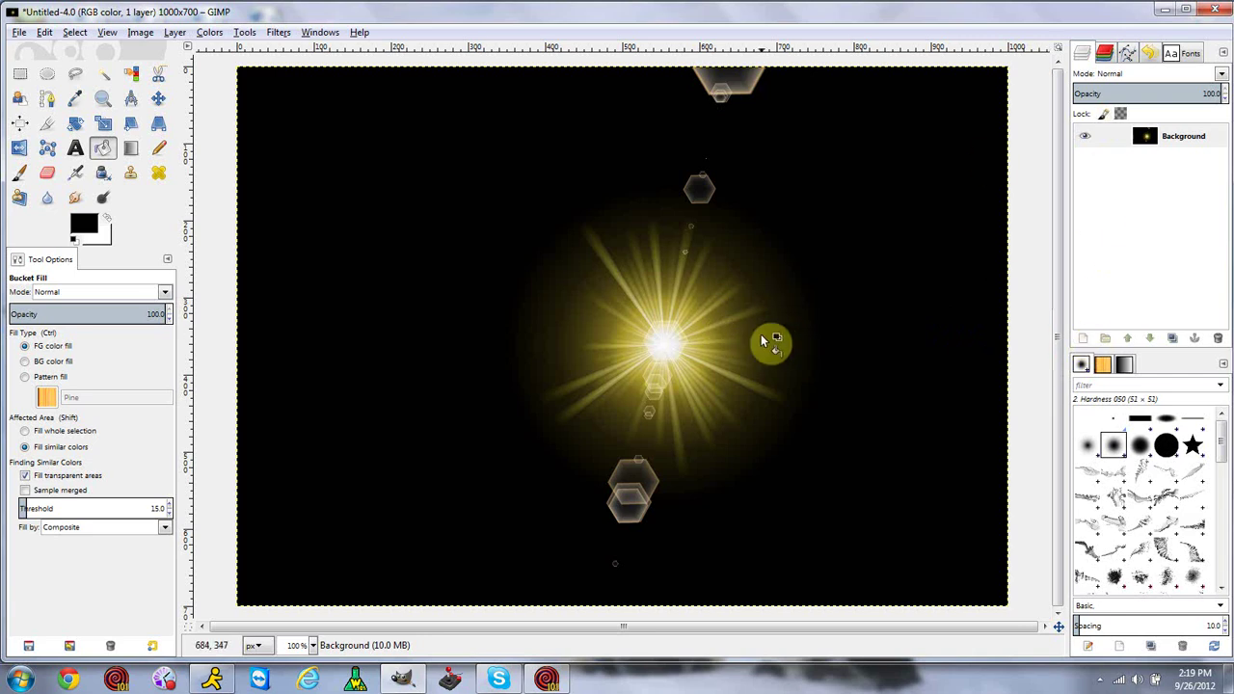
Try to reposition the flare with the Move tool, then undo back to the plain black background.
click(158, 100)
drag(661, 344, 734, 345)
key(ctrl+z)
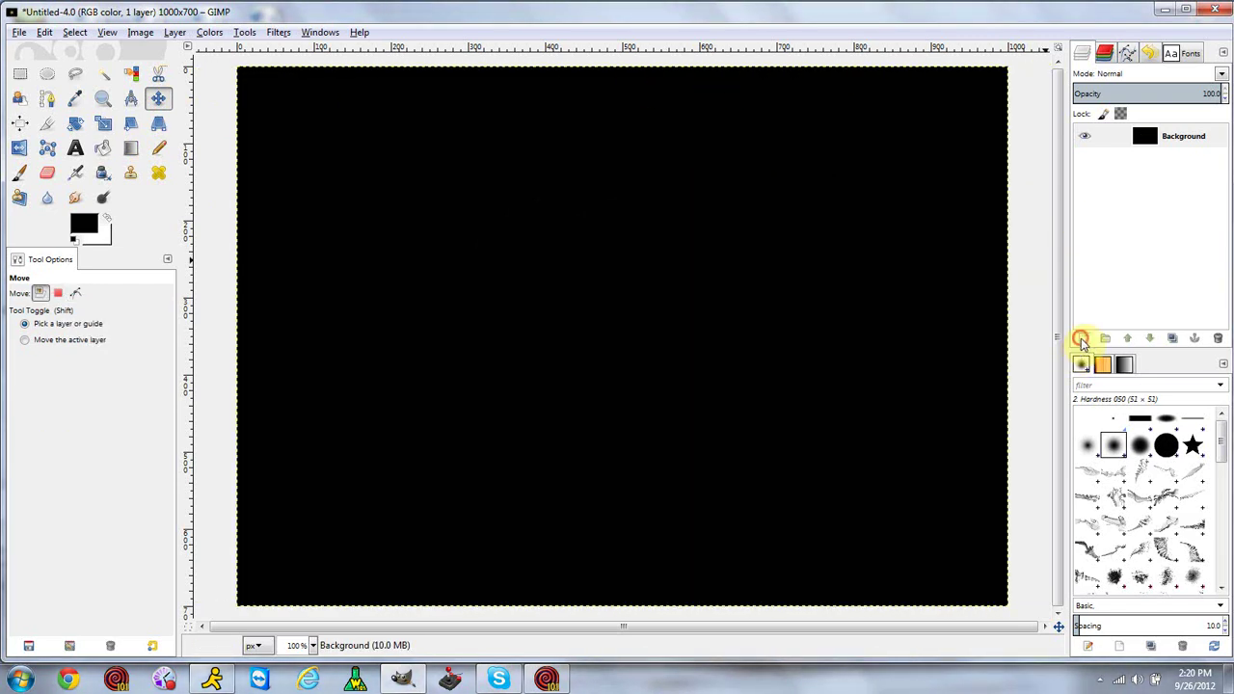
Add a new transparent layer above the background and render the Distant_Sun gradient flare on it.
click(1080, 338)
click(255, 380)
click(278, 33)
mouse_move(344, 166)
click(564, 175)
click(449, 314)
click(431, 279)
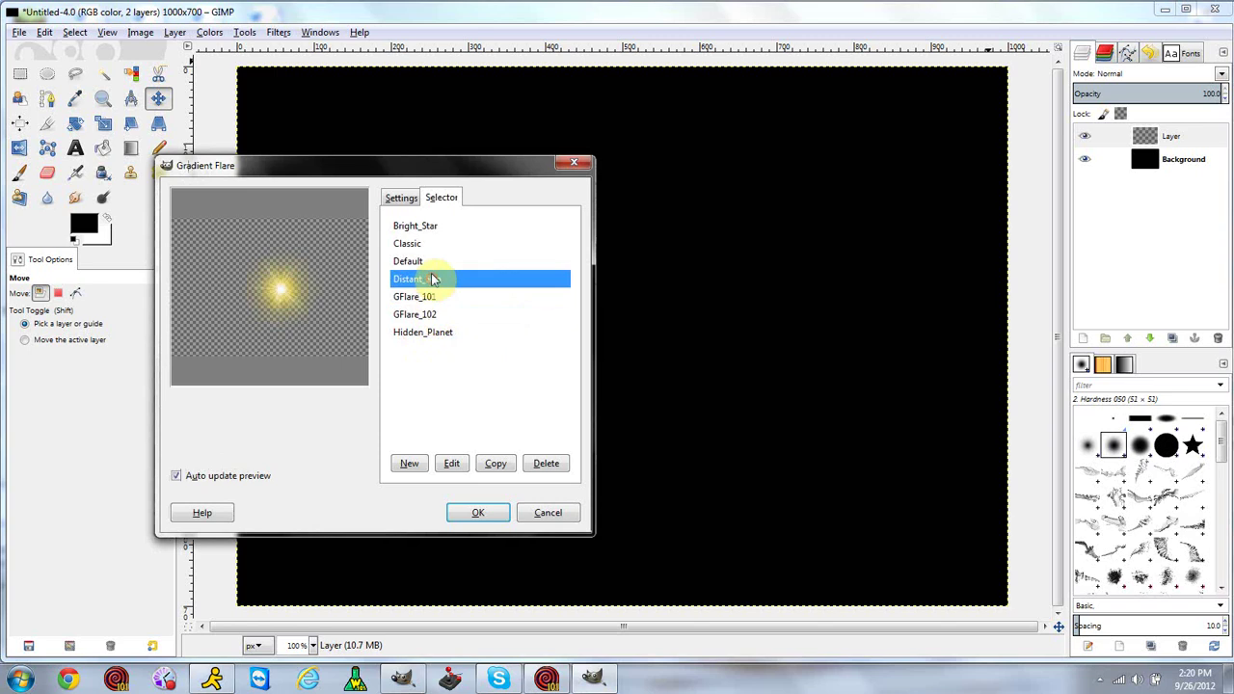
click(482, 512)
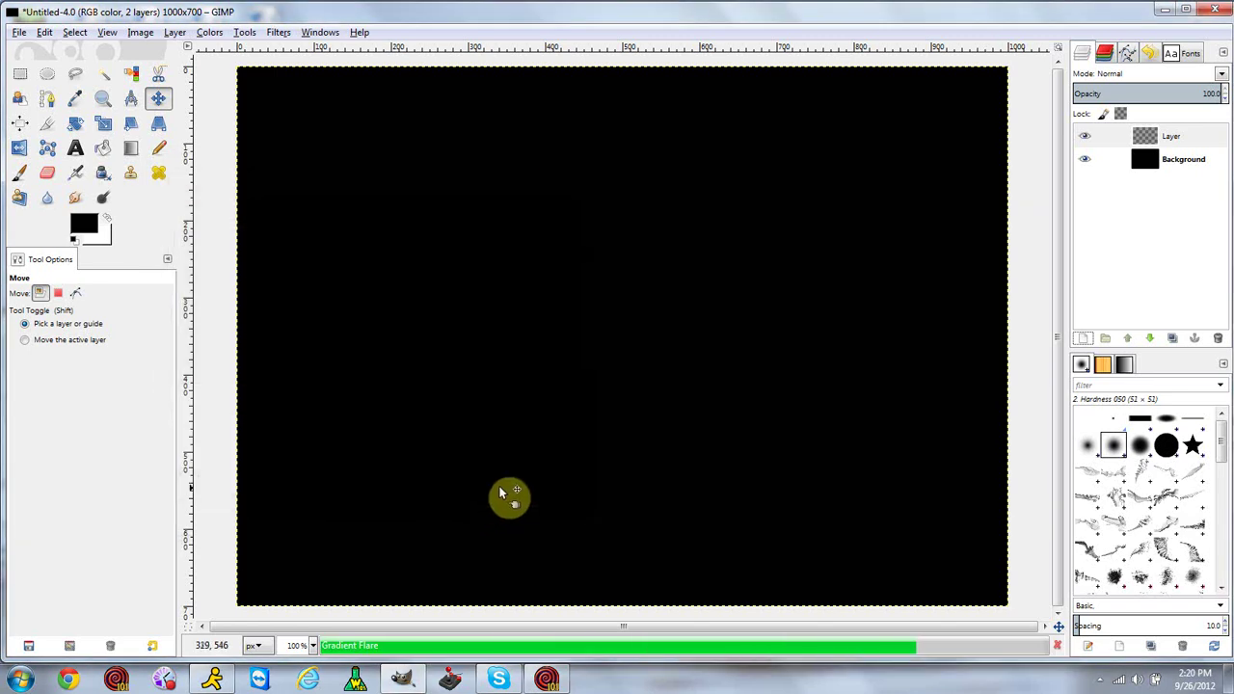
Try moving the Distant_Sun flare layer up and to the left, then delete that layer.
drag(655, 360, 624, 329)
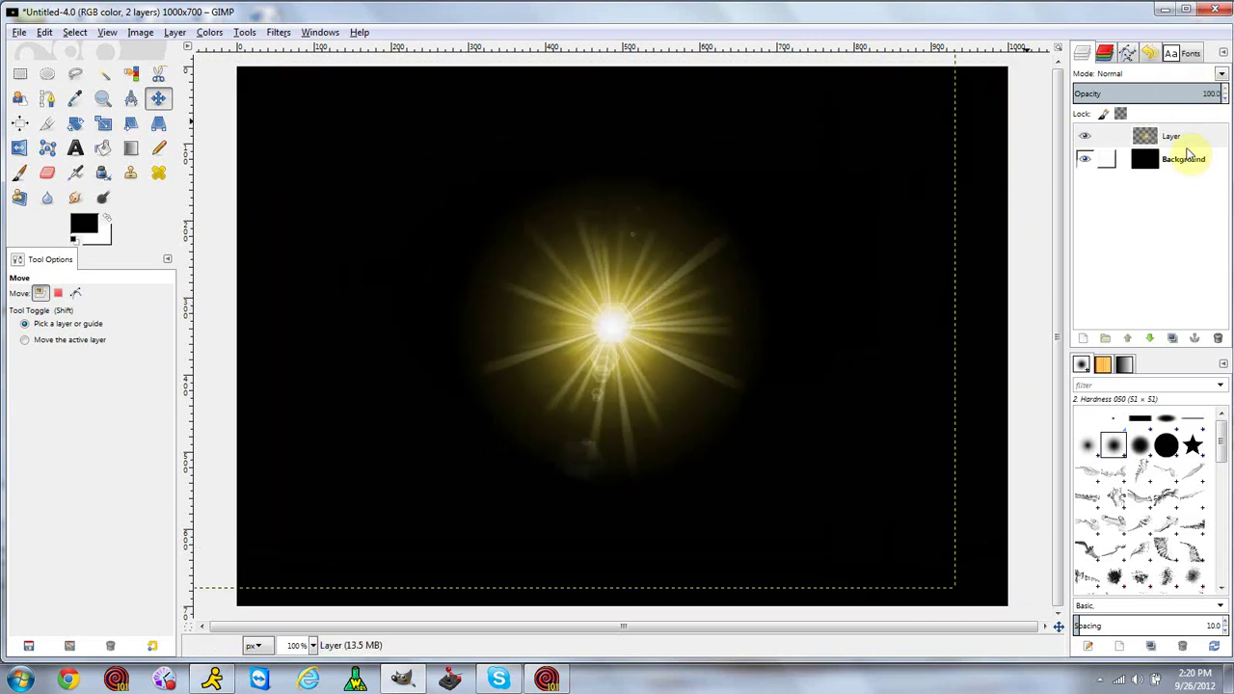
click(1217, 338)
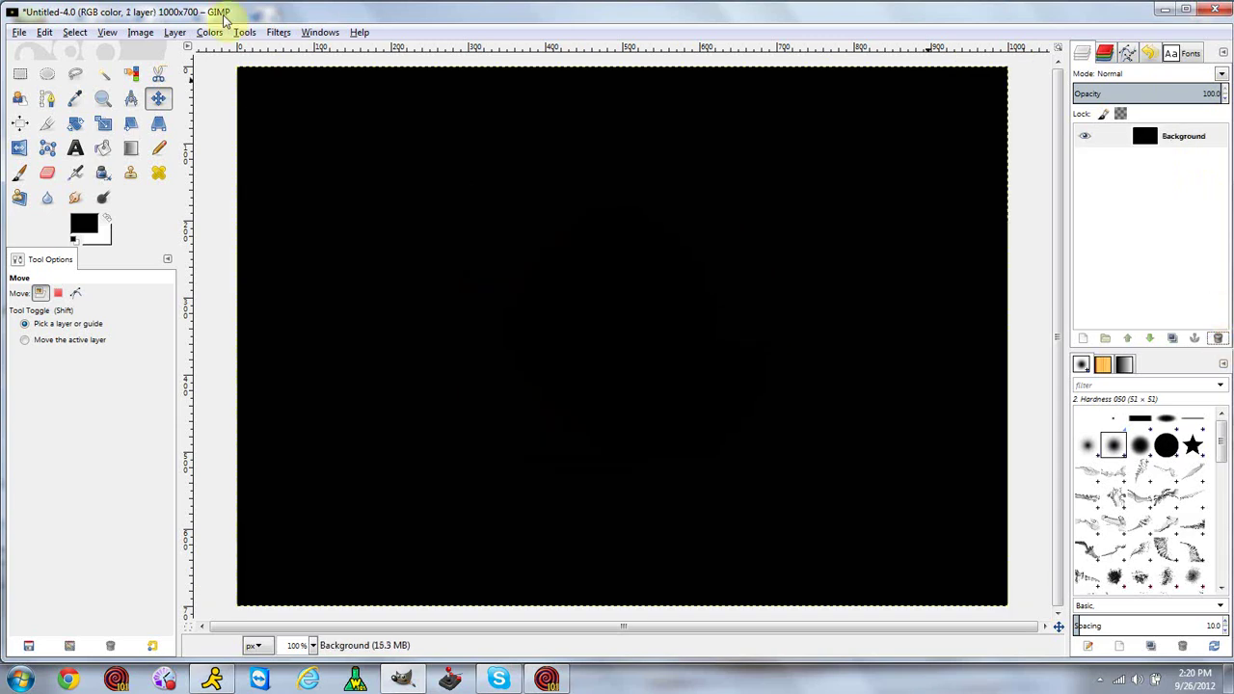
Open the Lens Flare filter, enlarge its dialog, and try several flare center positions in the preview.
click(279, 33)
mouse_move(339, 166)
click(495, 181)
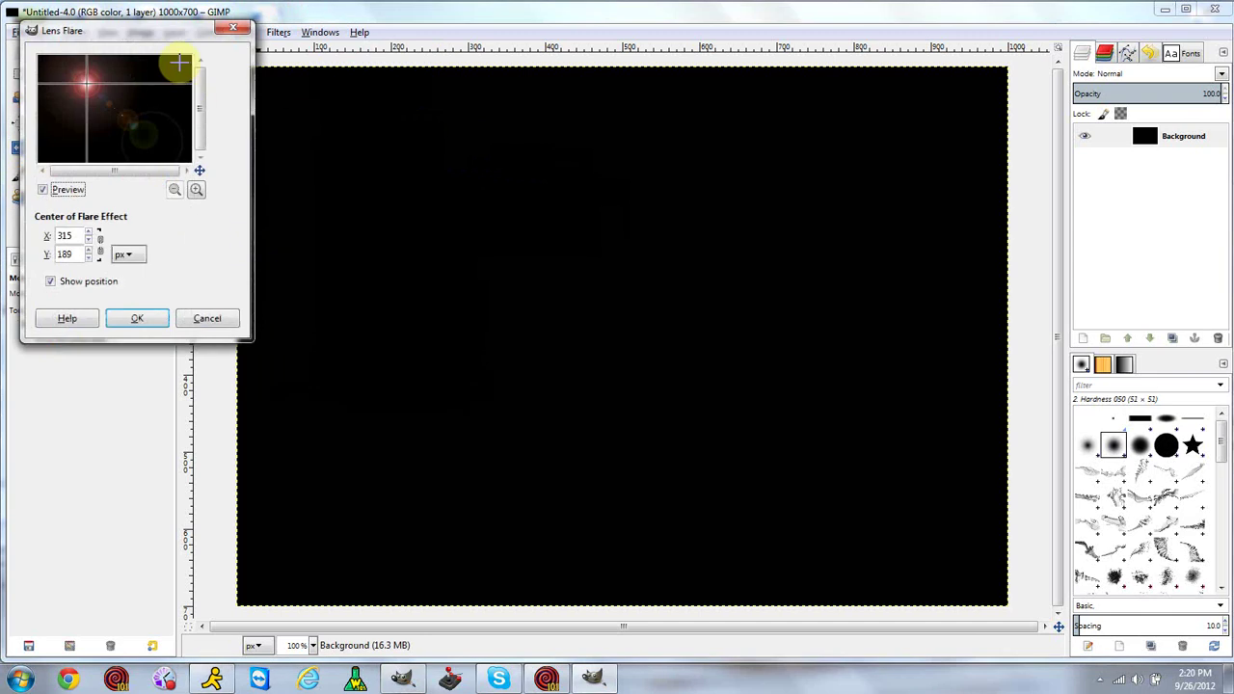
drag(152, 29, 463, 162)
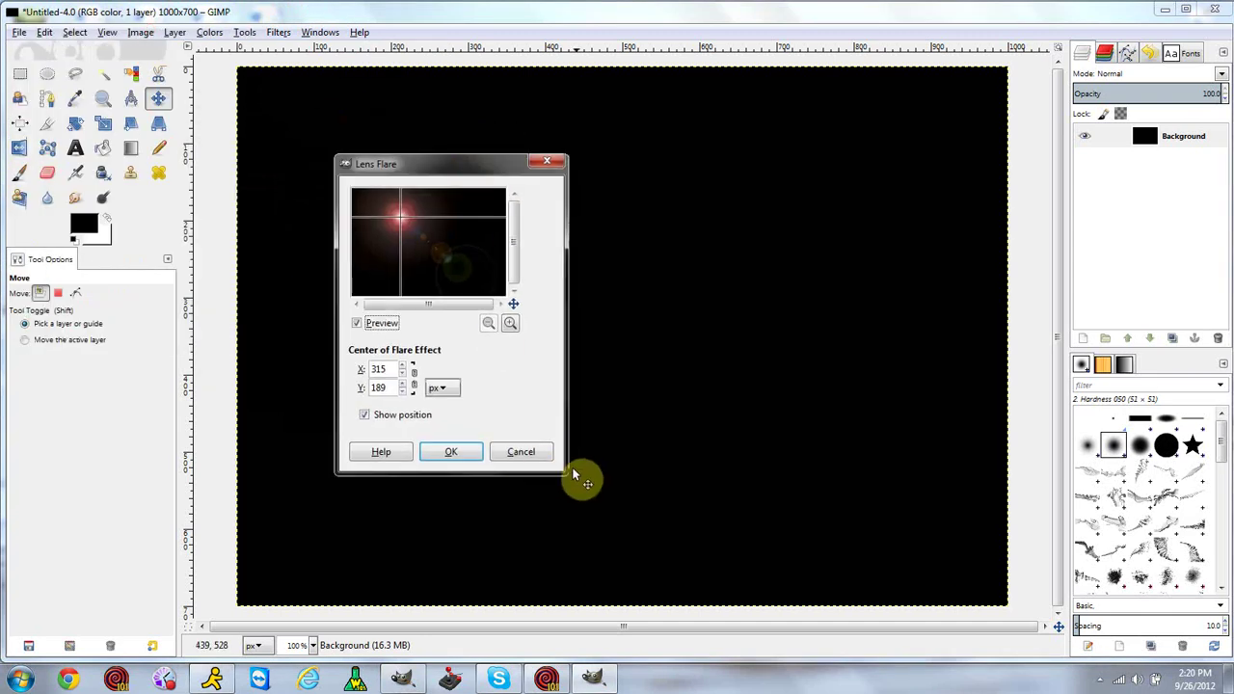
drag(567, 470, 714, 522)
click(440, 273)
click(385, 207)
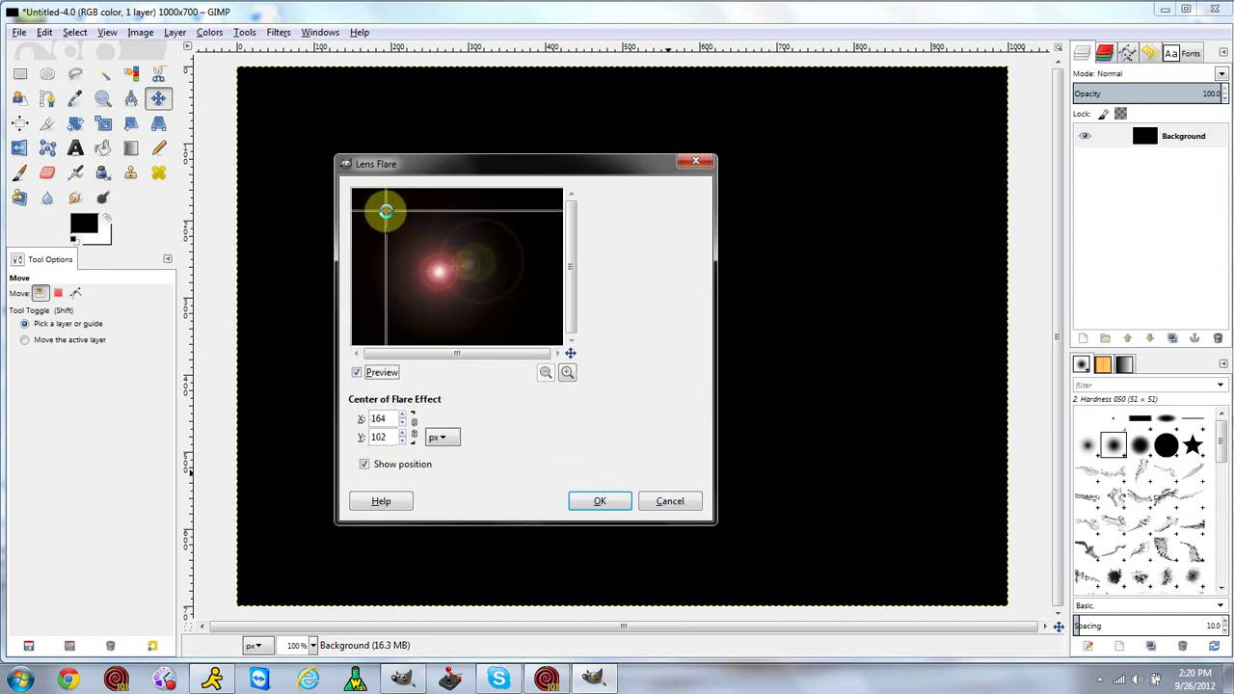
drag(398, 259, 359, 199)
key(Escape)
click(281, 33)
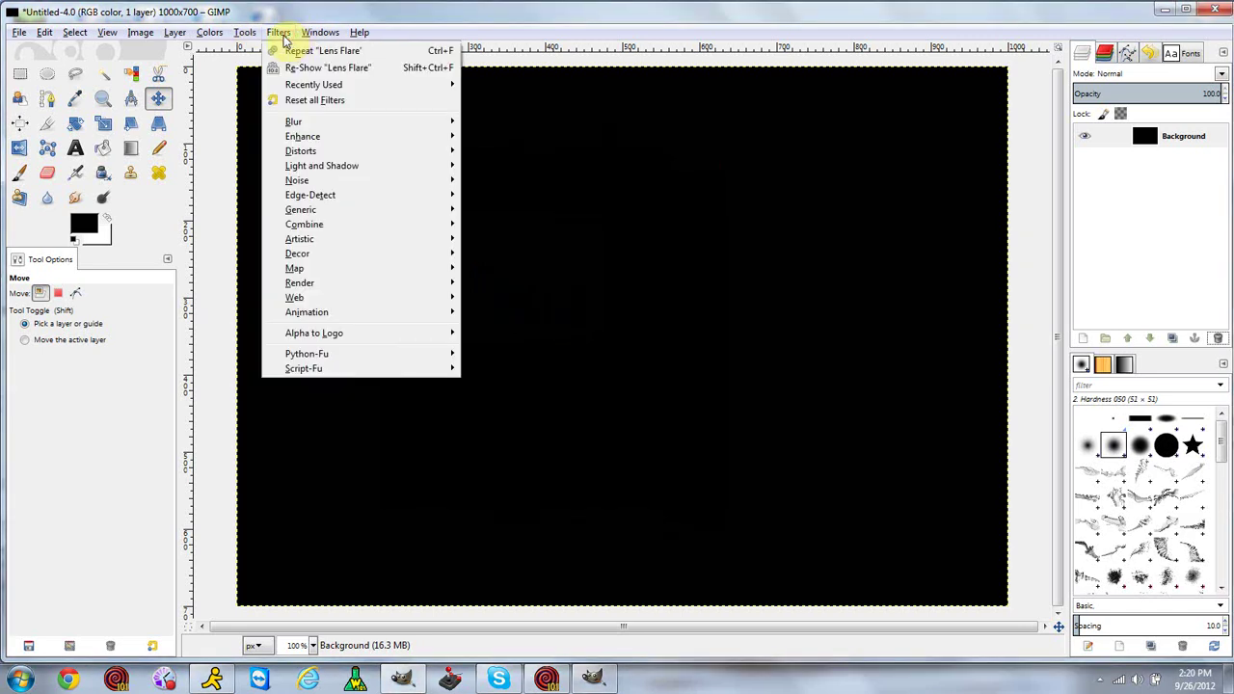
mouse_move(340, 174)
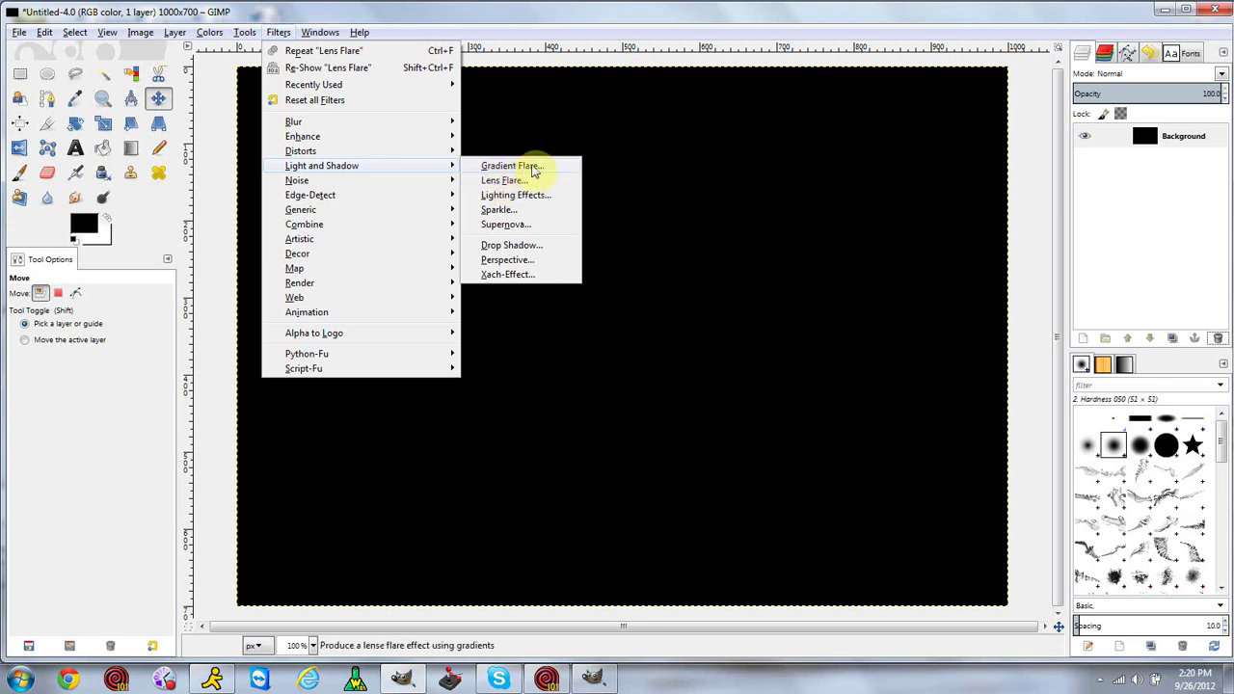
click(511, 180)
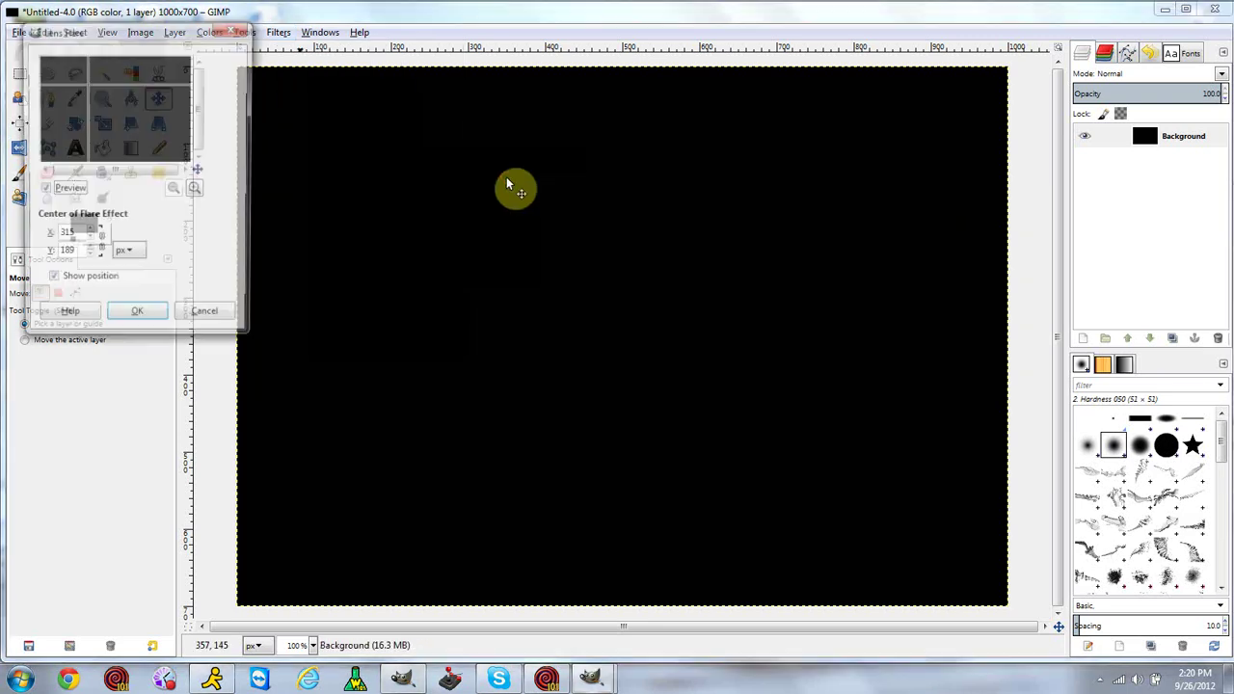
drag(135, 36, 455, 173)
drag(414, 202, 361, 204)
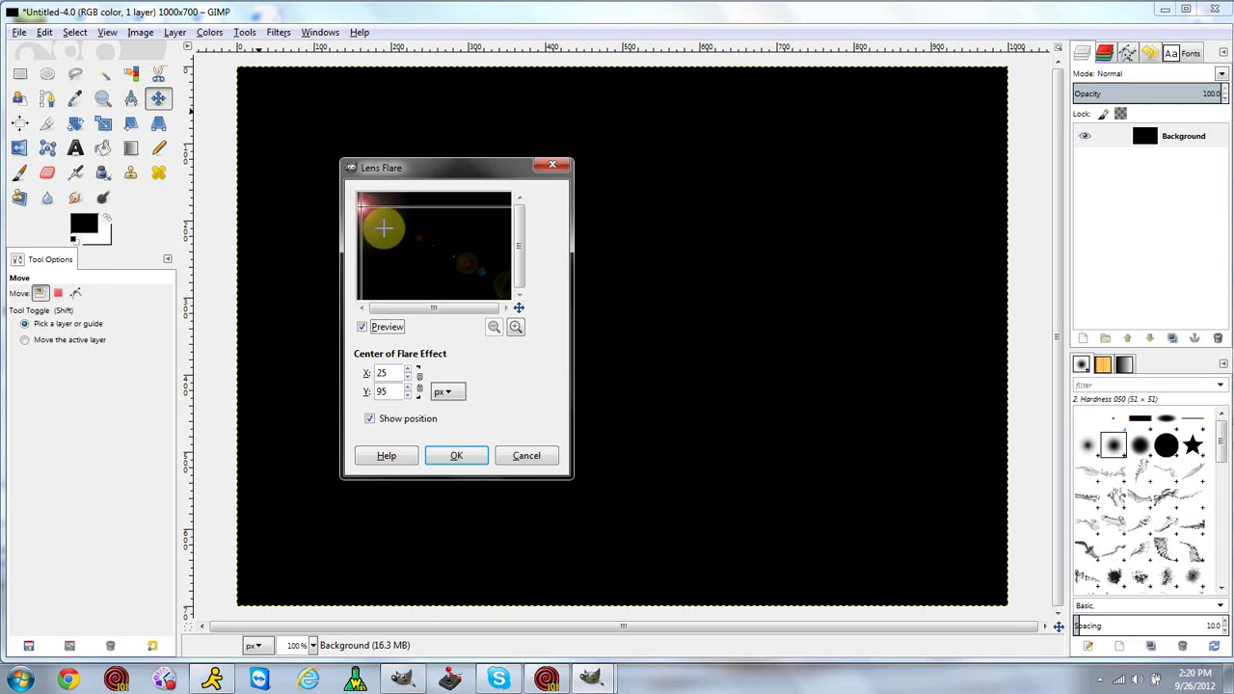
click(209, 31)
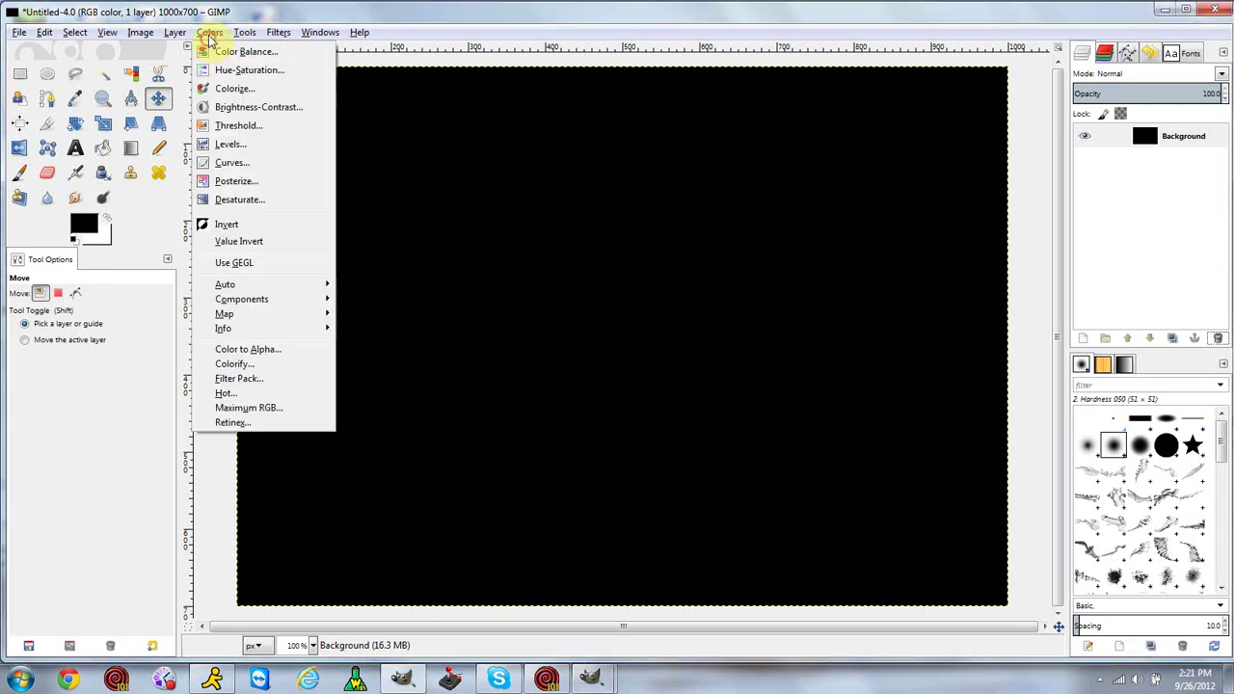
mouse_move(321, 32)
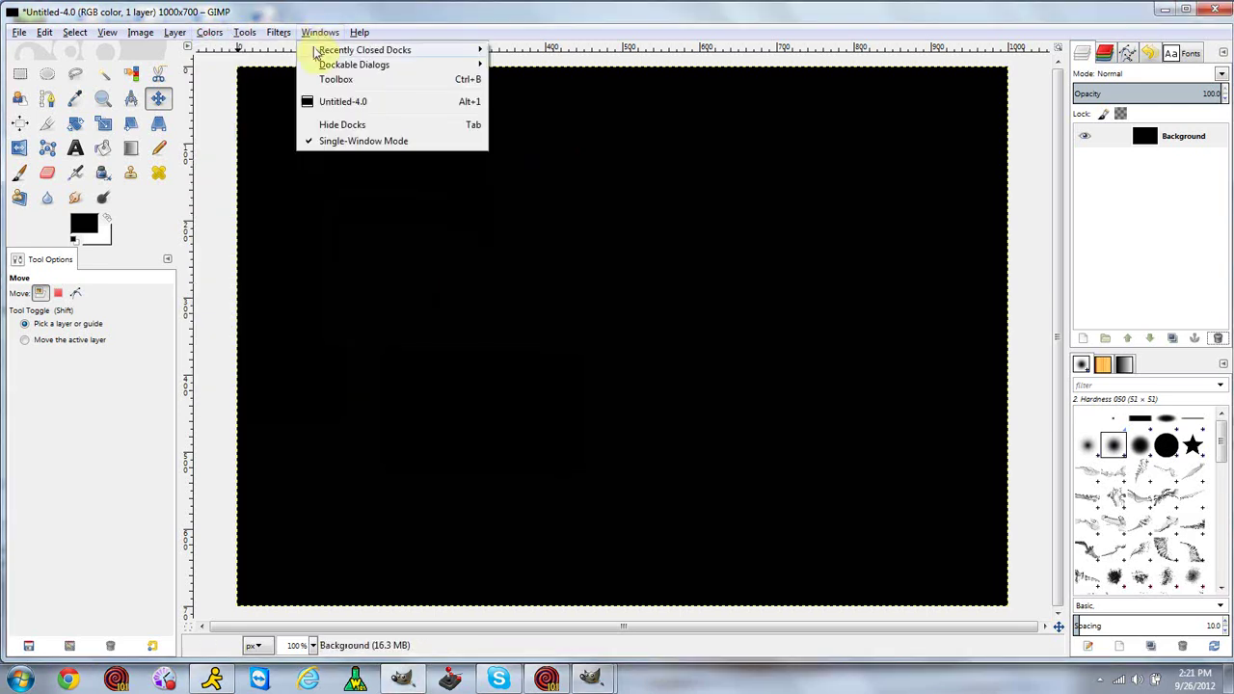
click(591, 678)
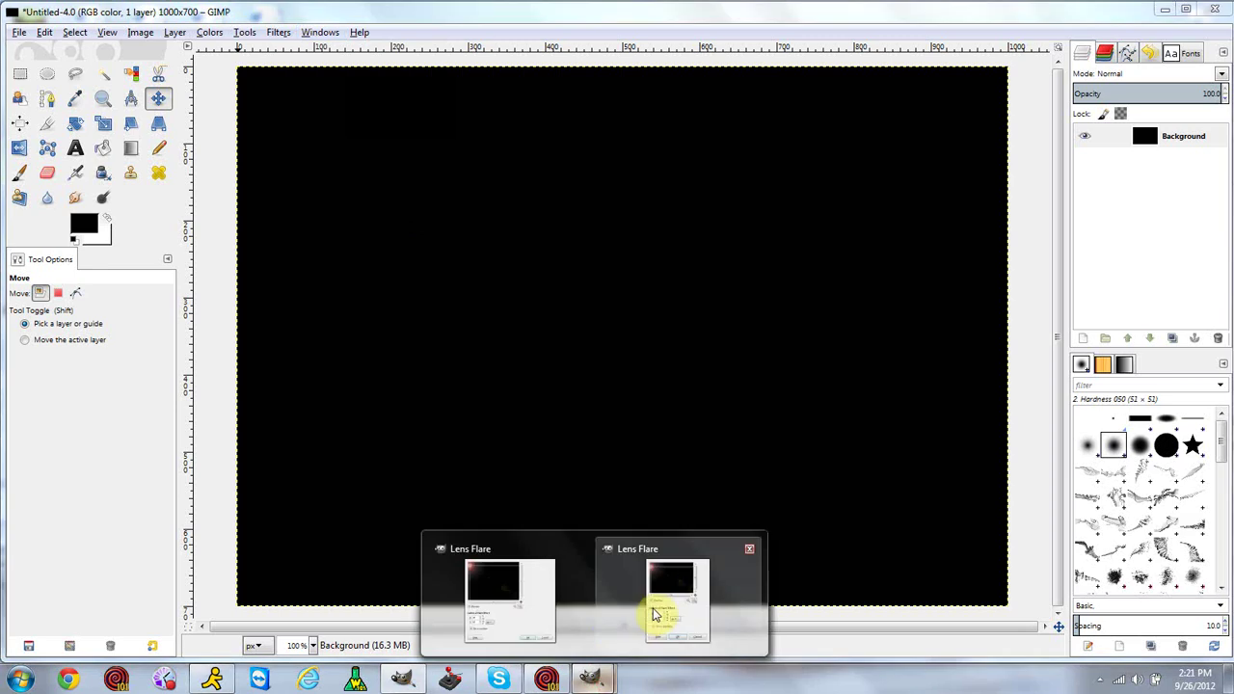
click(632, 609)
click(552, 165)
Return to the enlarged Lens Flare dialog, center the flare at X 175, Y 223, and render it on the background.
click(590, 677)
click(449, 248)
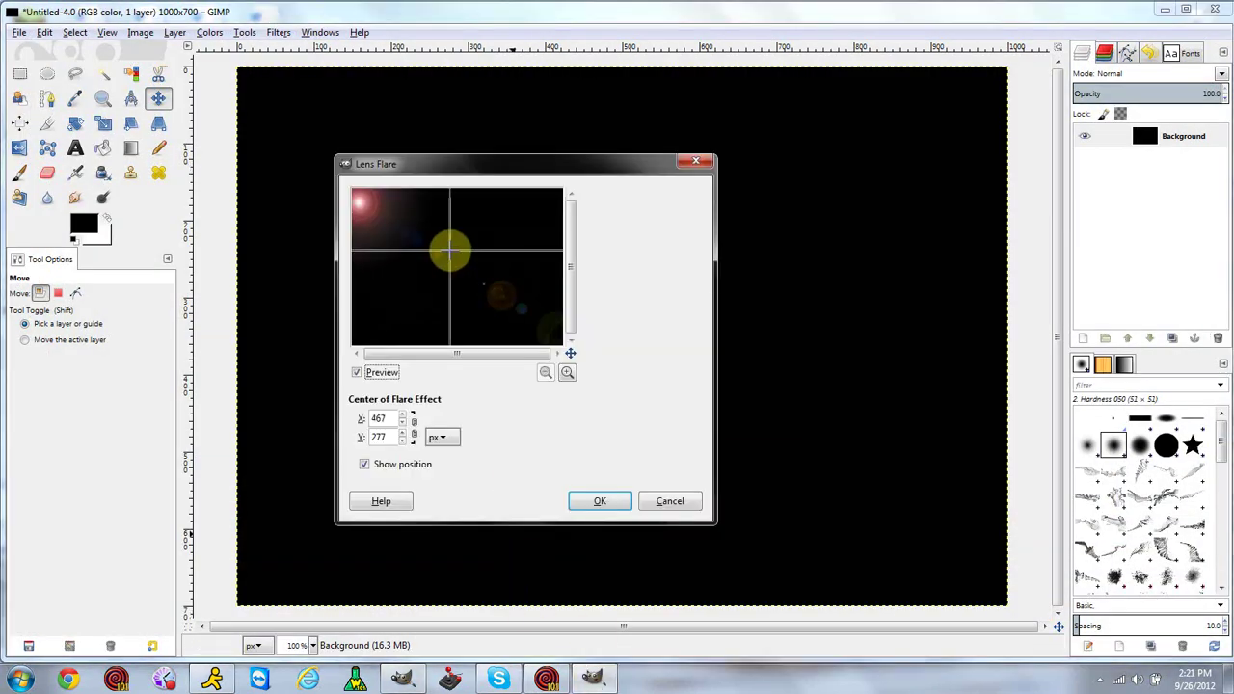
click(388, 234)
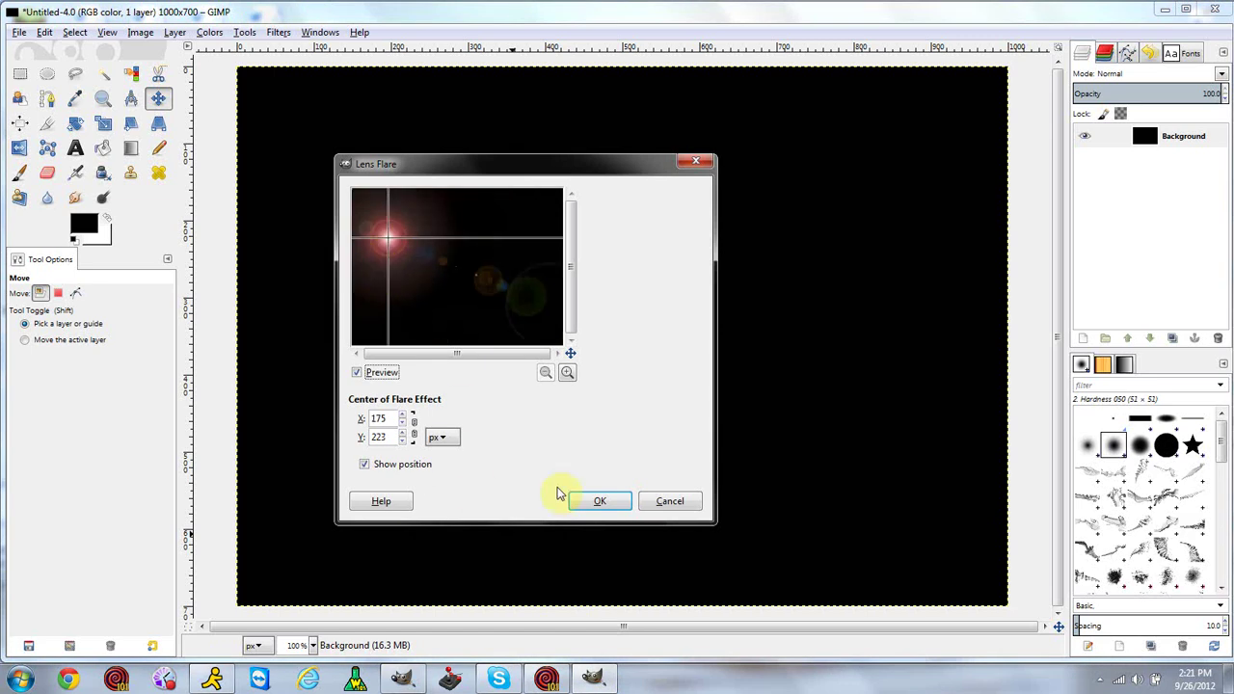
click(617, 501)
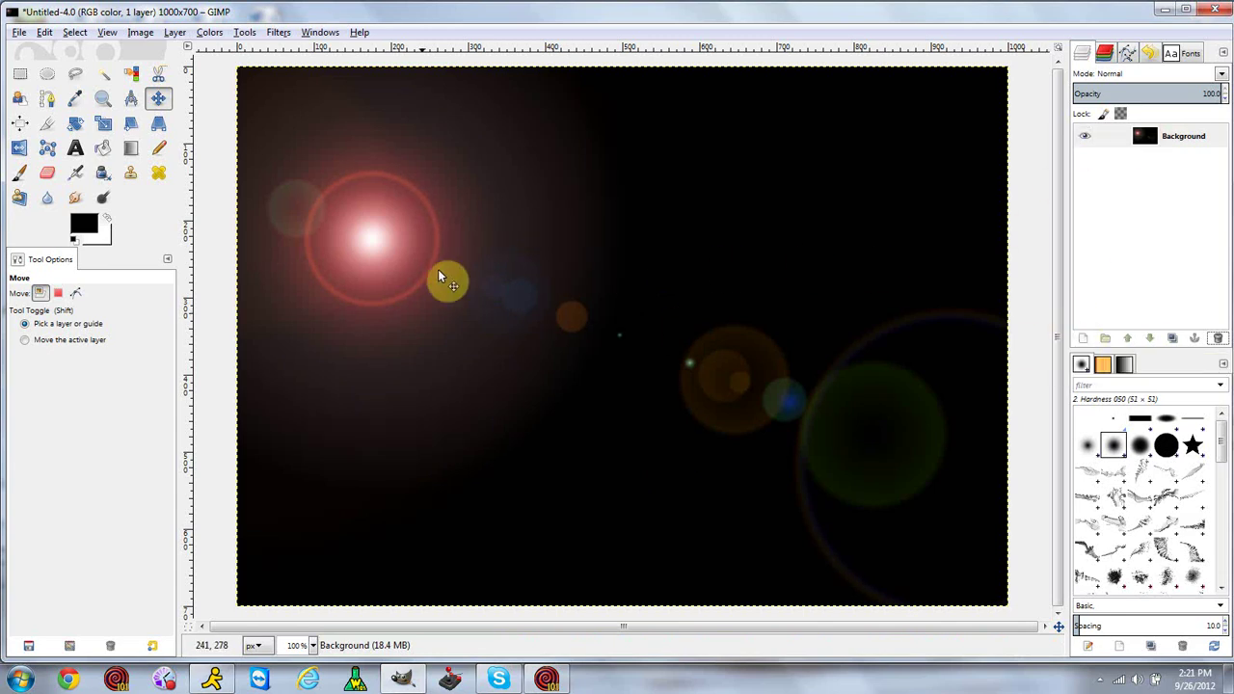
Try to move the rendered lens flare slightly, then undo back to the plain black background.
mouse_move(376, 253)
mouse_down()
mouse_move(427, 267)
mouse_move(376, 262)
mouse_up()
key(ctrl+z)
key(ctrl+z)
key(ctrl+z)
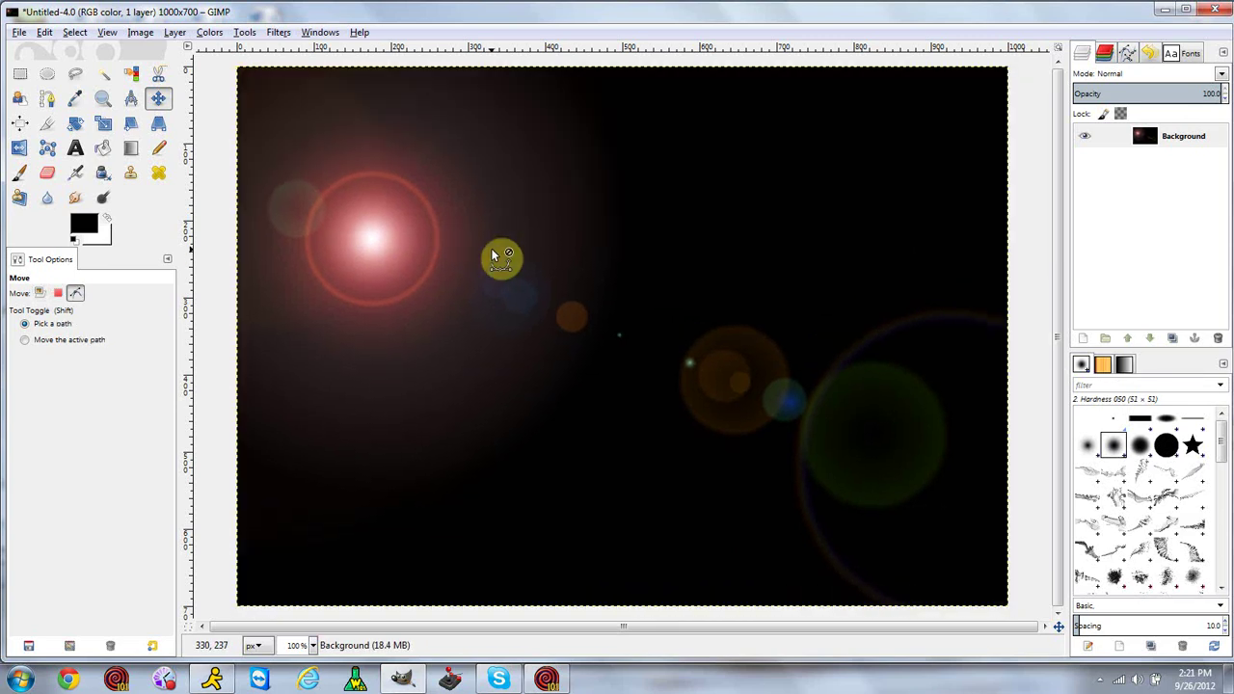
Open Lighting Effects, switch Light 1's type to None and back to Directional, and adjust its direction in the preview.
click(321, 35)
mouse_move(284, 36)
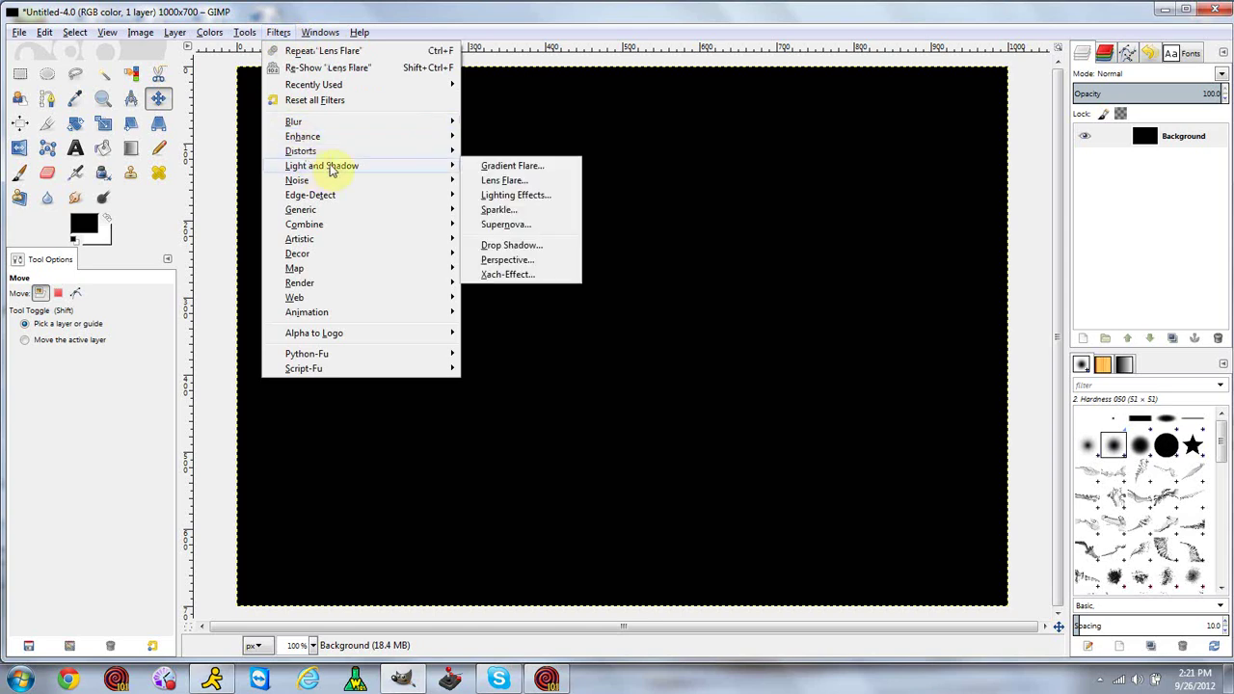
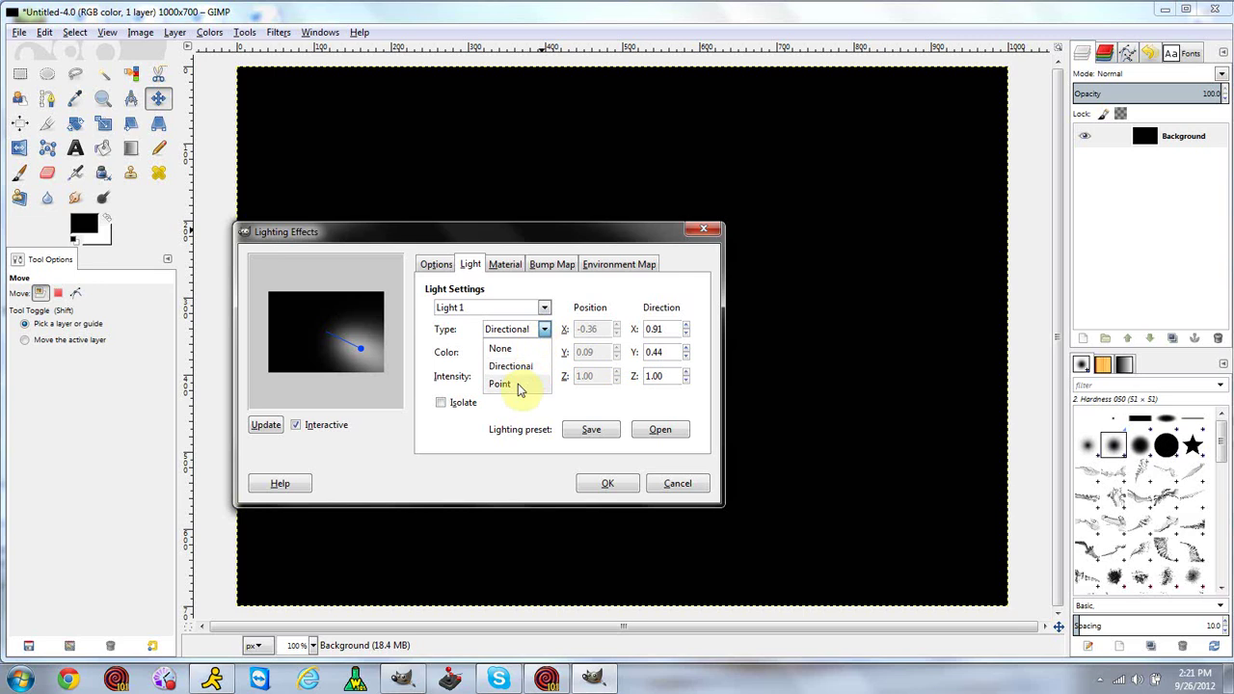
click(508, 329)
click(515, 347)
click(520, 333)
click(529, 366)
mouse_move(353, 350)
mouse_down()
mouse_move(383, 366)
mouse_move(338, 336)
mouse_up()
Look through the Material, Bump Map, Environment Map, Light and general option settings of Lighting Effects.
click(504, 266)
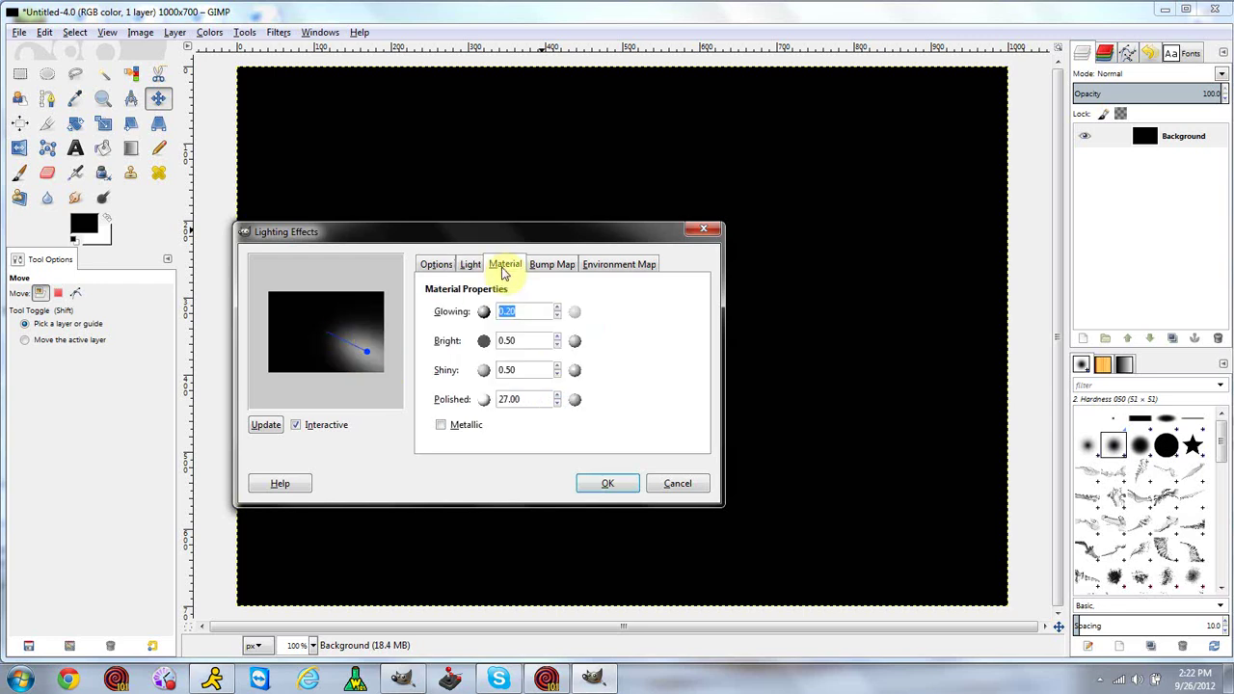
click(545, 268)
click(611, 266)
click(511, 266)
click(463, 266)
click(442, 265)
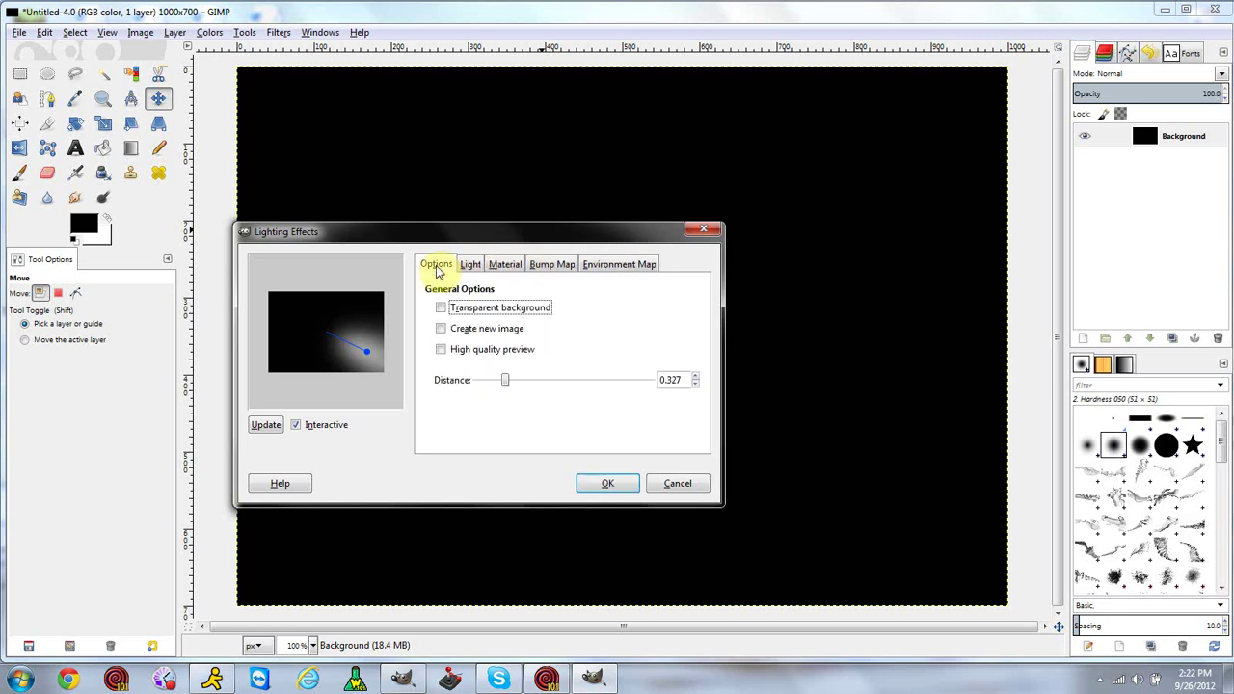
Set the lighting distance to 0.230 and render the effect on the background, then undo it.
mouse_move(508, 384)
mouse_down()
mouse_move(559, 386)
mouse_move(476, 383)
mouse_move(498, 383)
mouse_up()
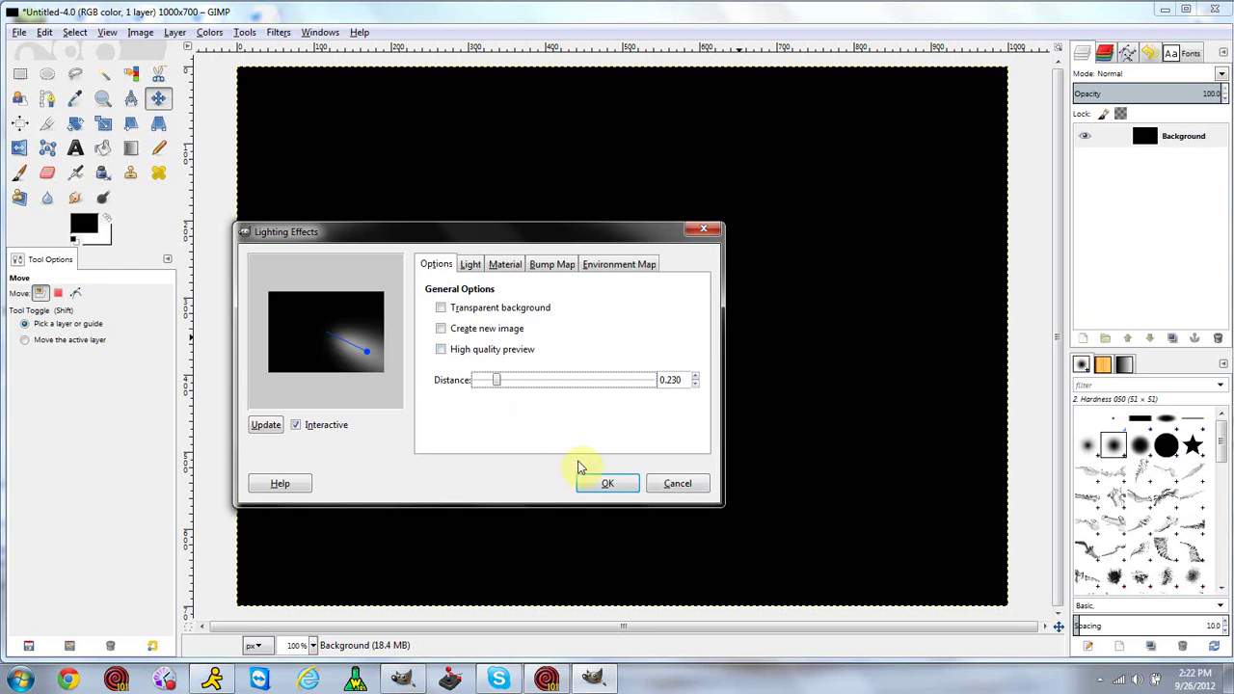
click(604, 483)
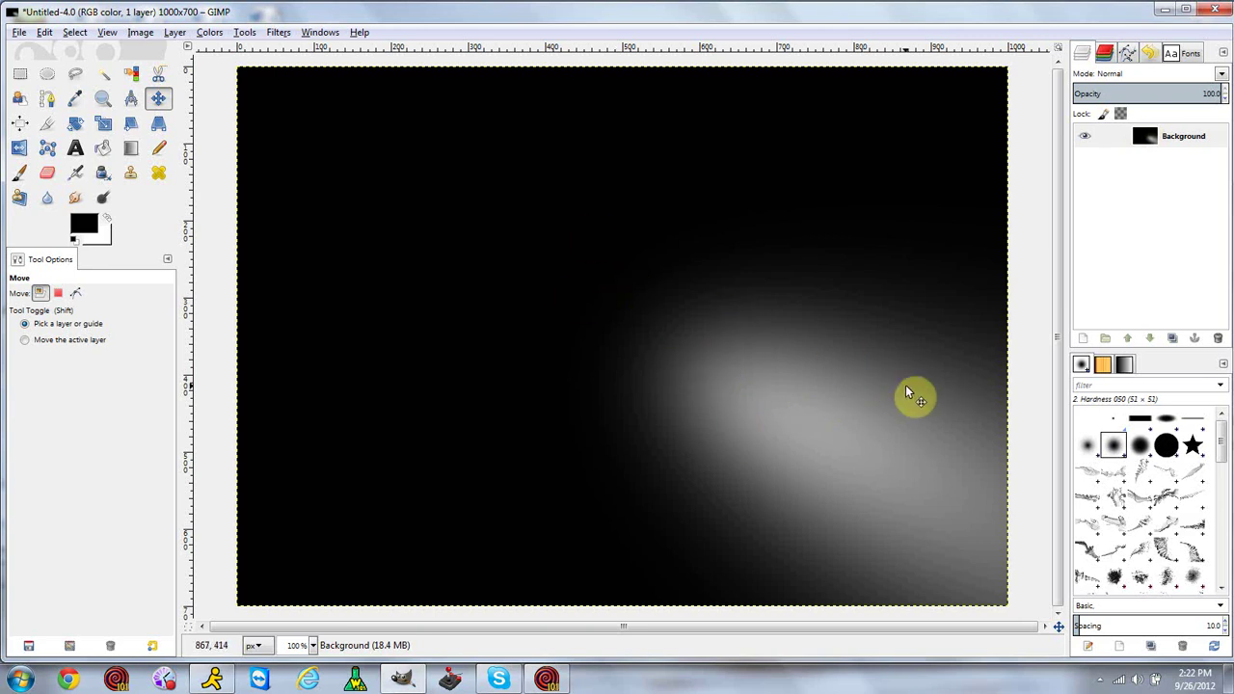
key(ctrl+z)
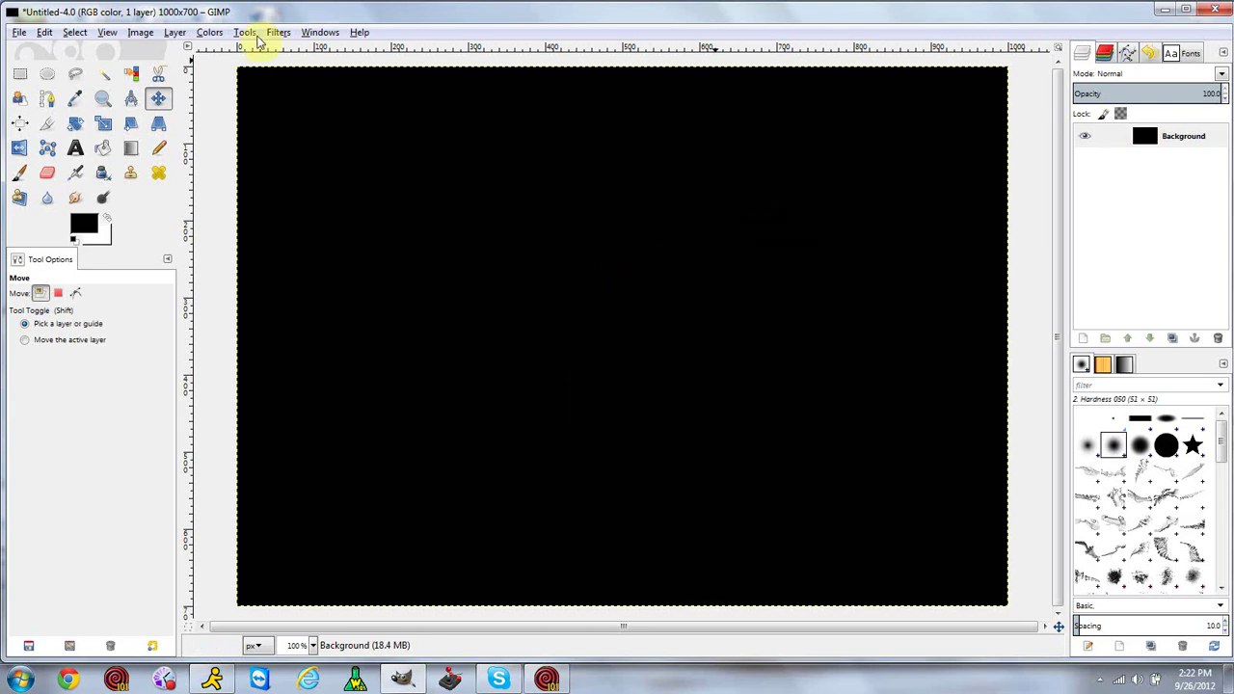
Try applying the Sparkle filter with its existing settings to the plain black background.
click(293, 34)
mouse_move(350, 166)
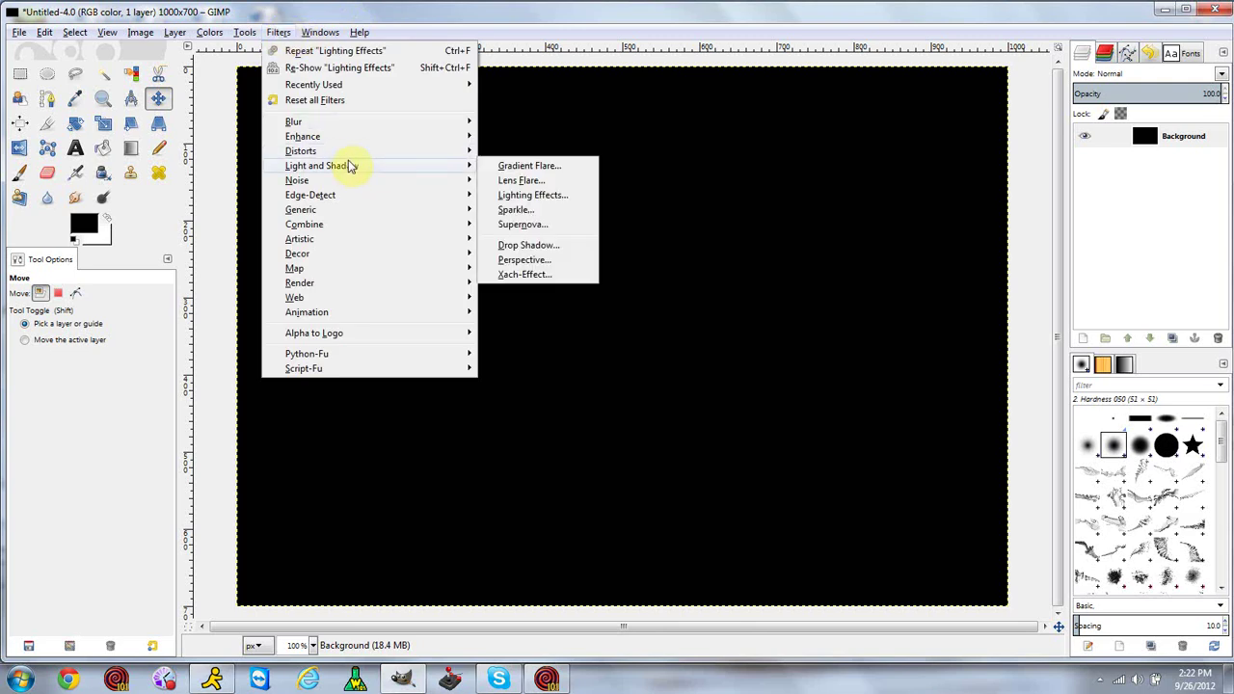
click(545, 211)
drag(241, 82, 428, 74)
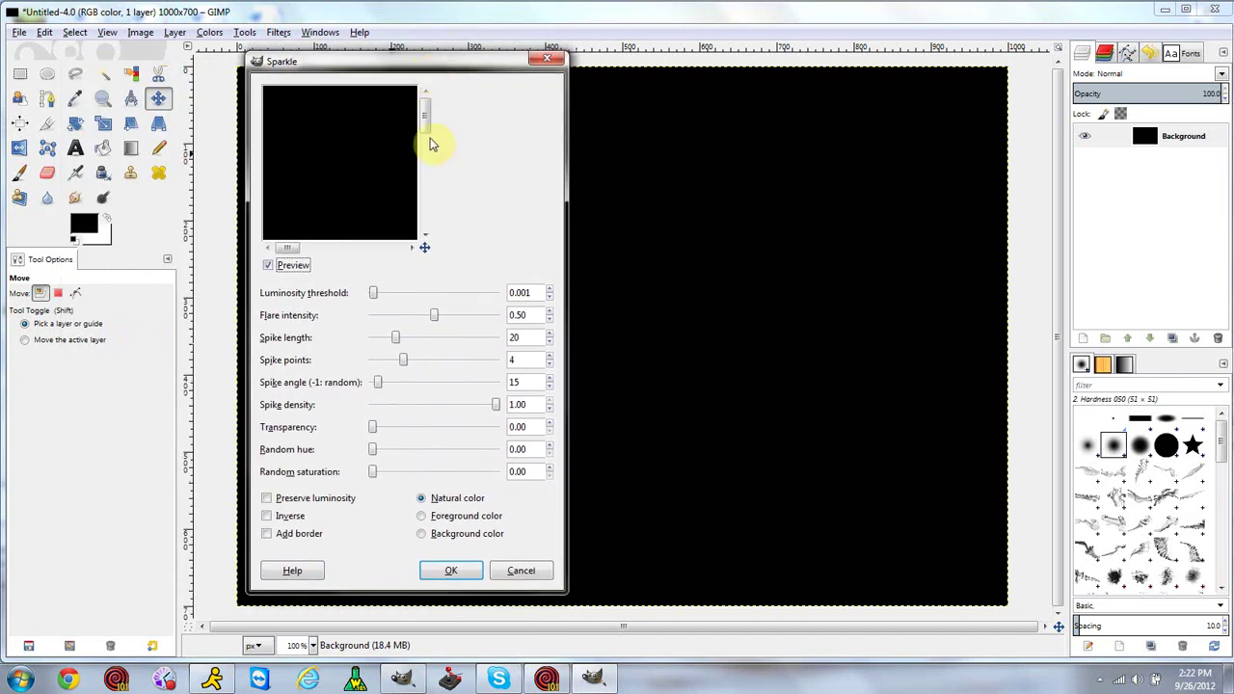
drag(428, 160, 428, 191)
drag(489, 74, 500, 68)
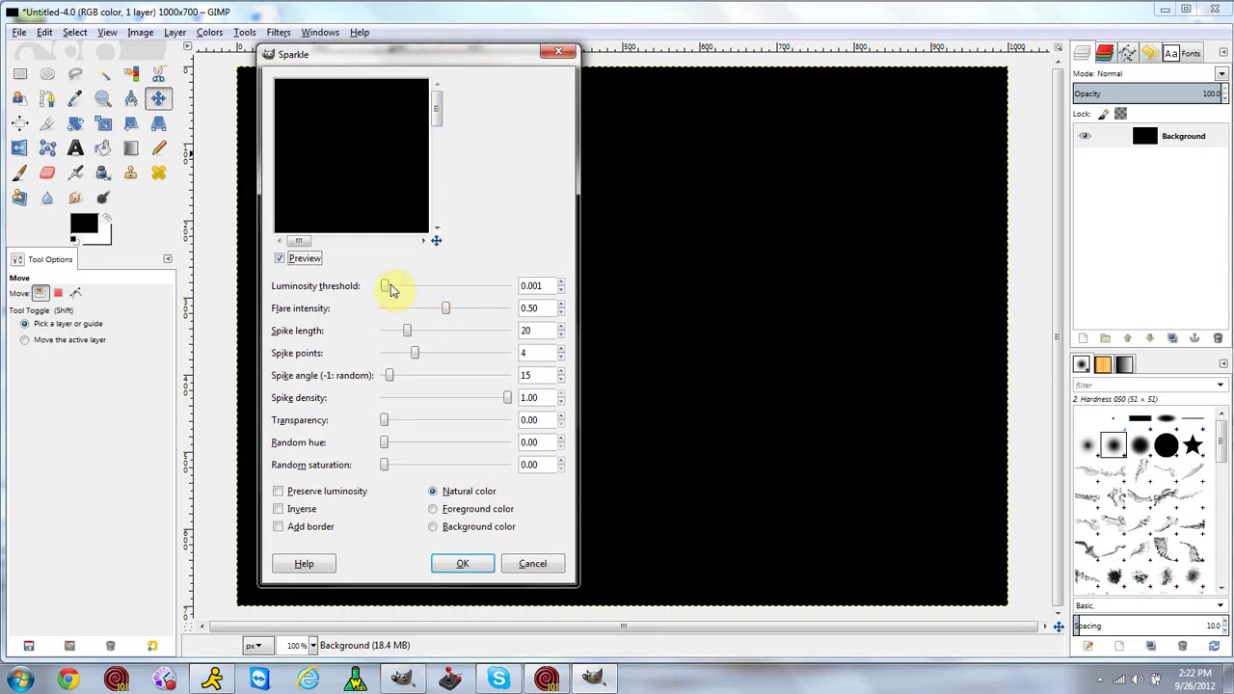
click(459, 565)
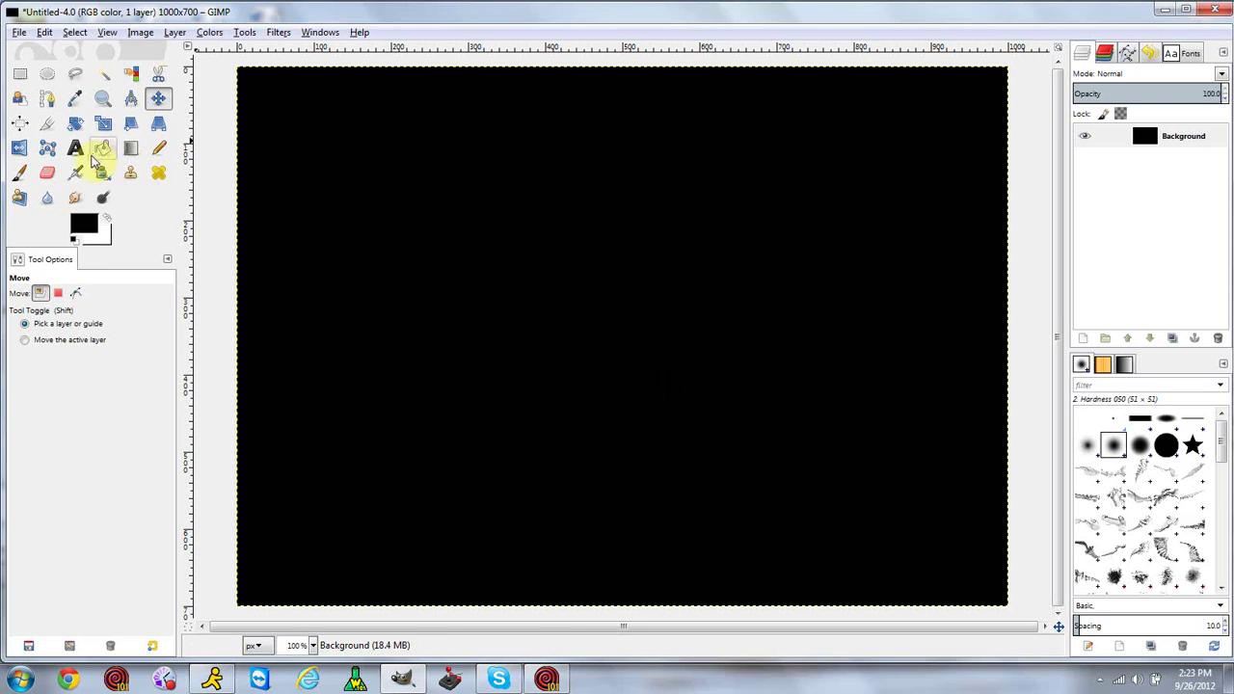
Paint nine scattered white (ffffff) dots across the upper part of the black background with the Paintbrush.
click(19, 171)
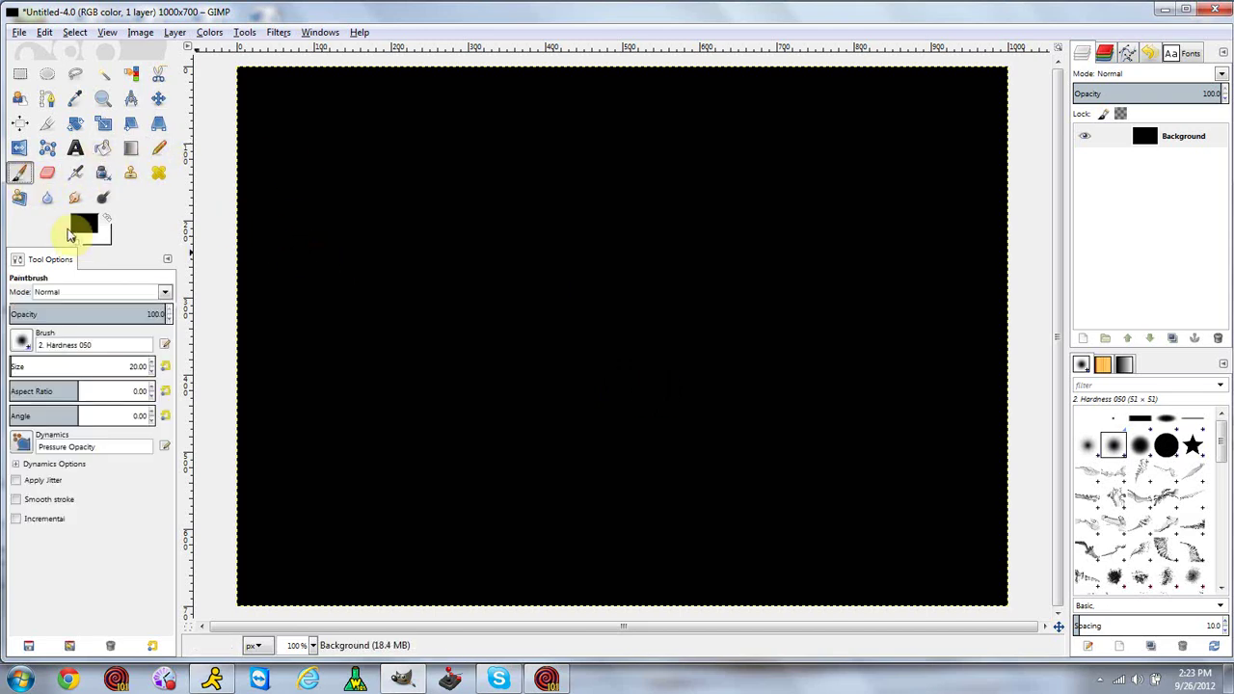
click(86, 225)
click(451, 277)
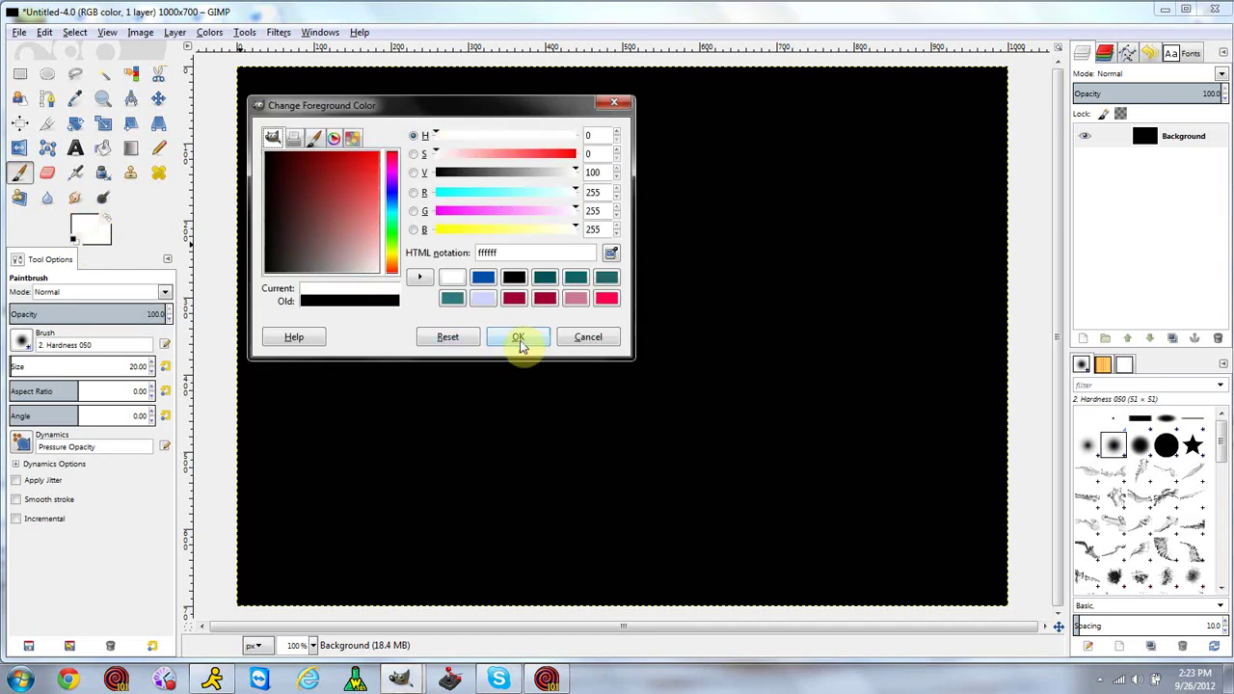
click(519, 339)
click(354, 229)
click(410, 336)
click(506, 251)
click(658, 362)
click(825, 350)
click(822, 243)
click(710, 172)
click(555, 171)
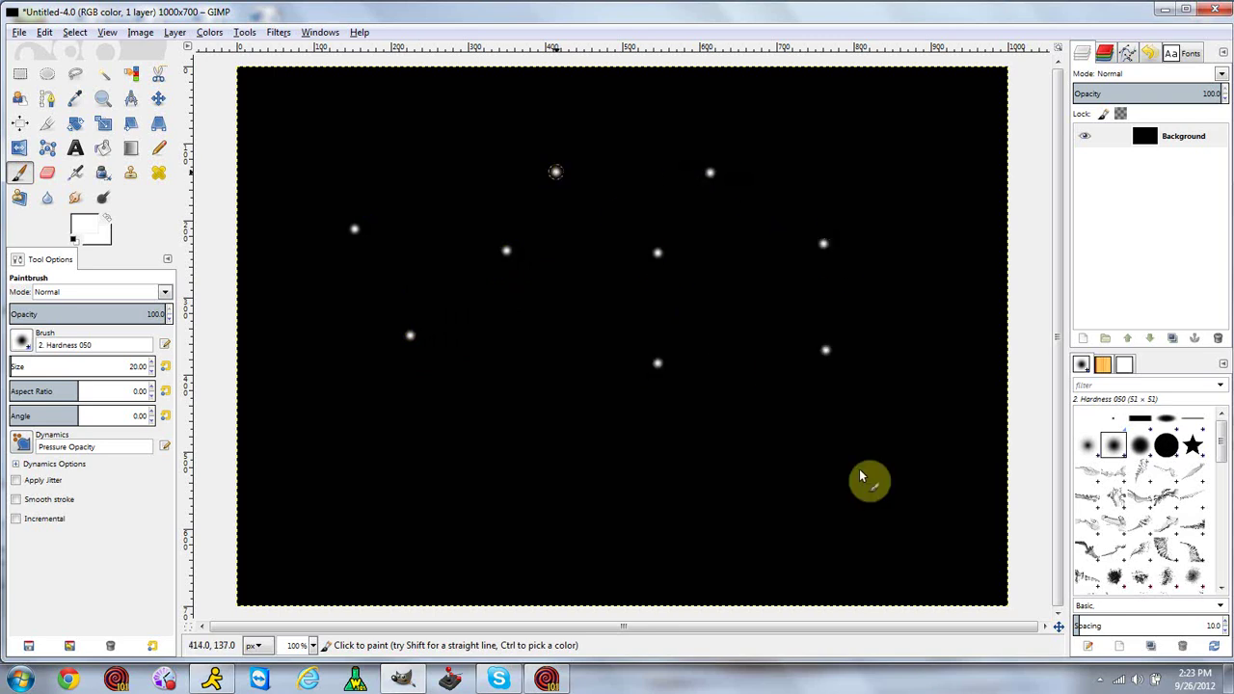
Apply the Sparkle filter to the painted white dots with a luminosity threshold of 0.005.
click(278, 31)
mouse_move(320, 32)
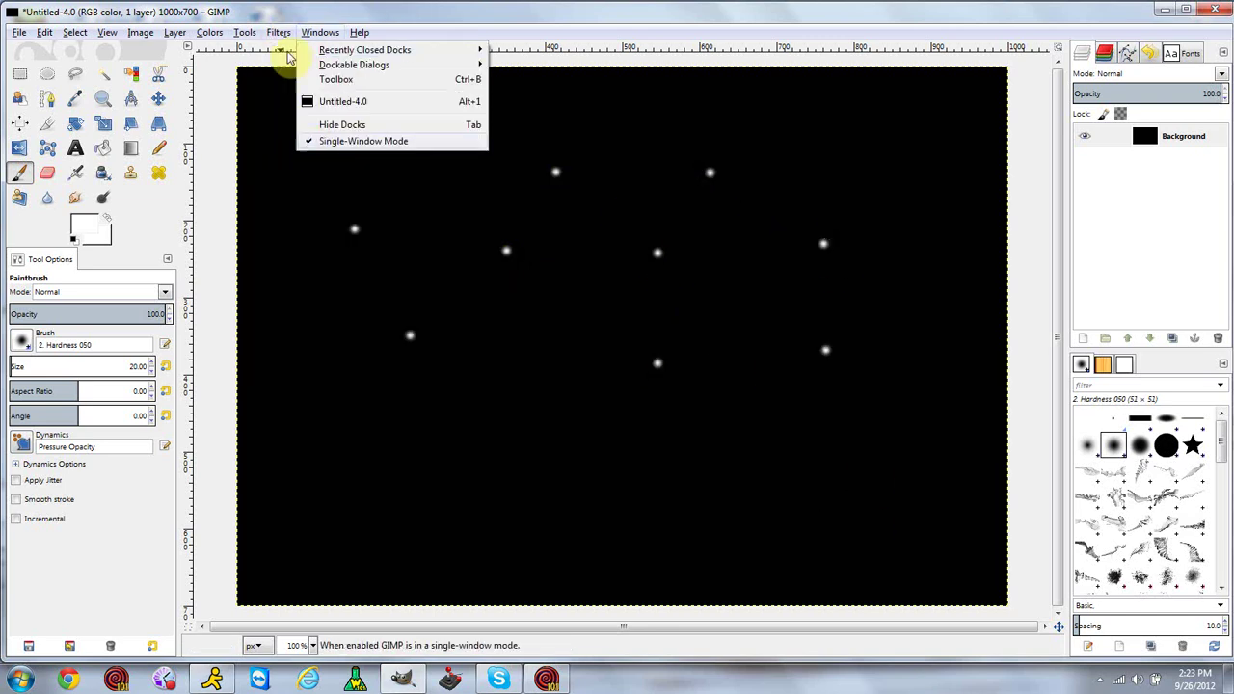
mouse_move(278, 32)
mouse_move(413, 174)
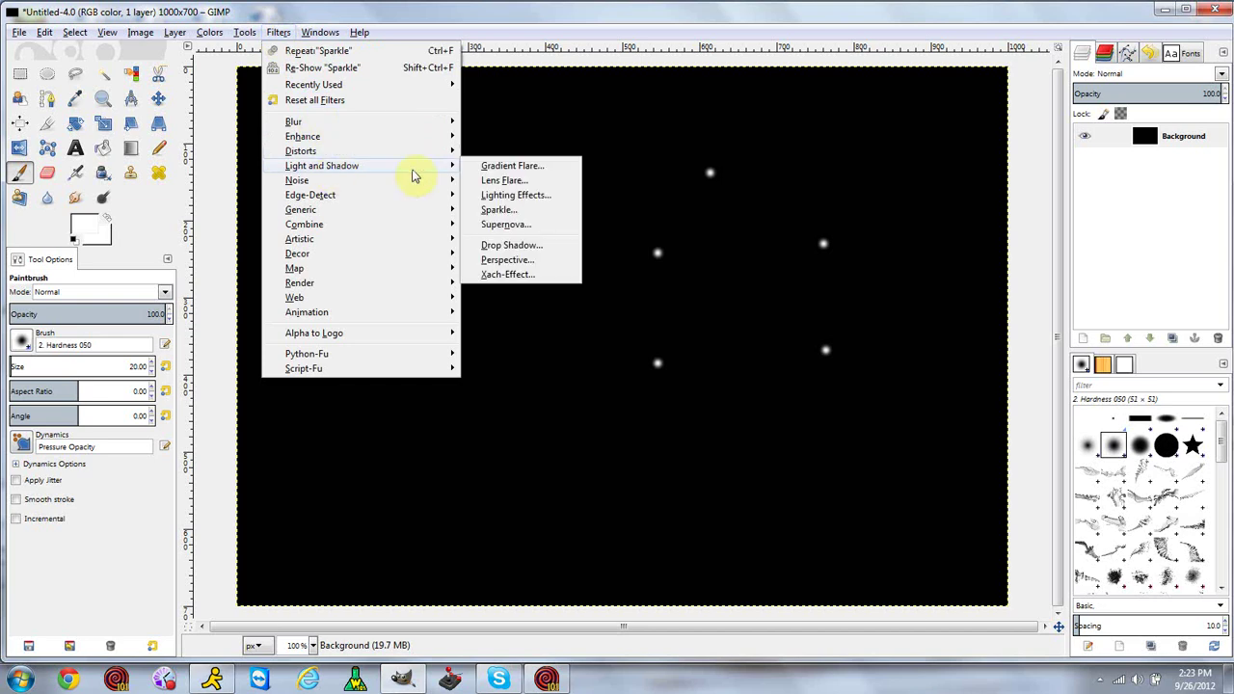
click(498, 209)
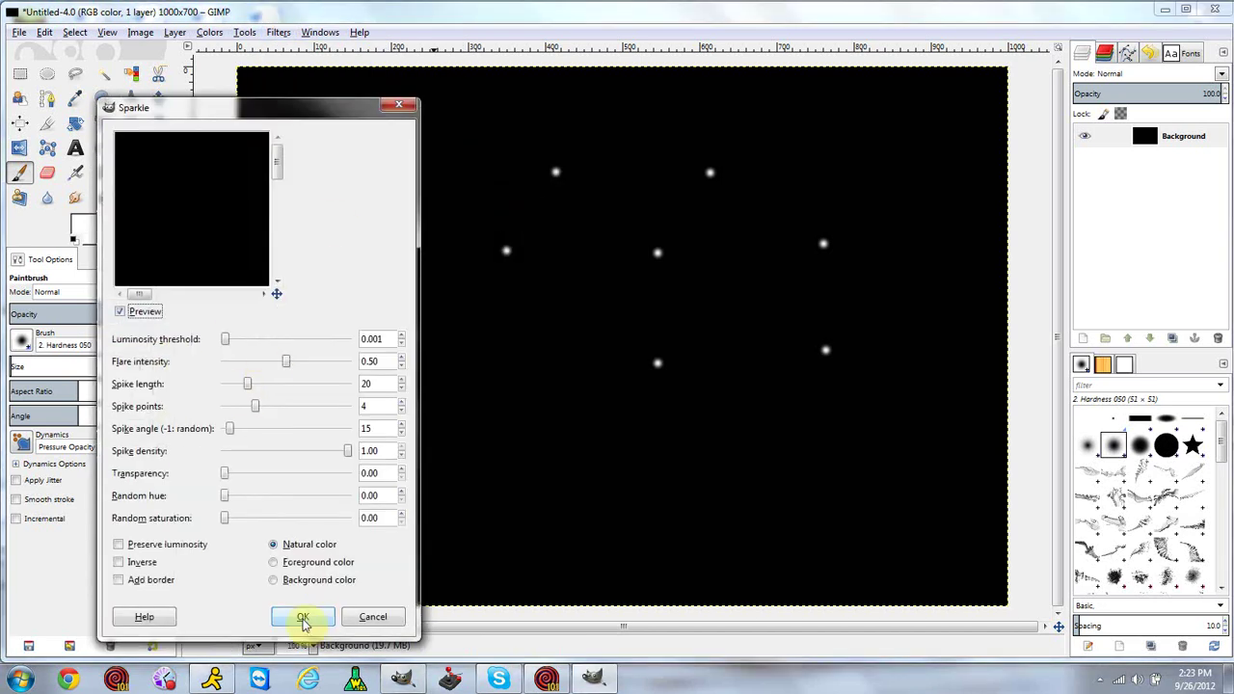
drag(226, 345, 240, 348)
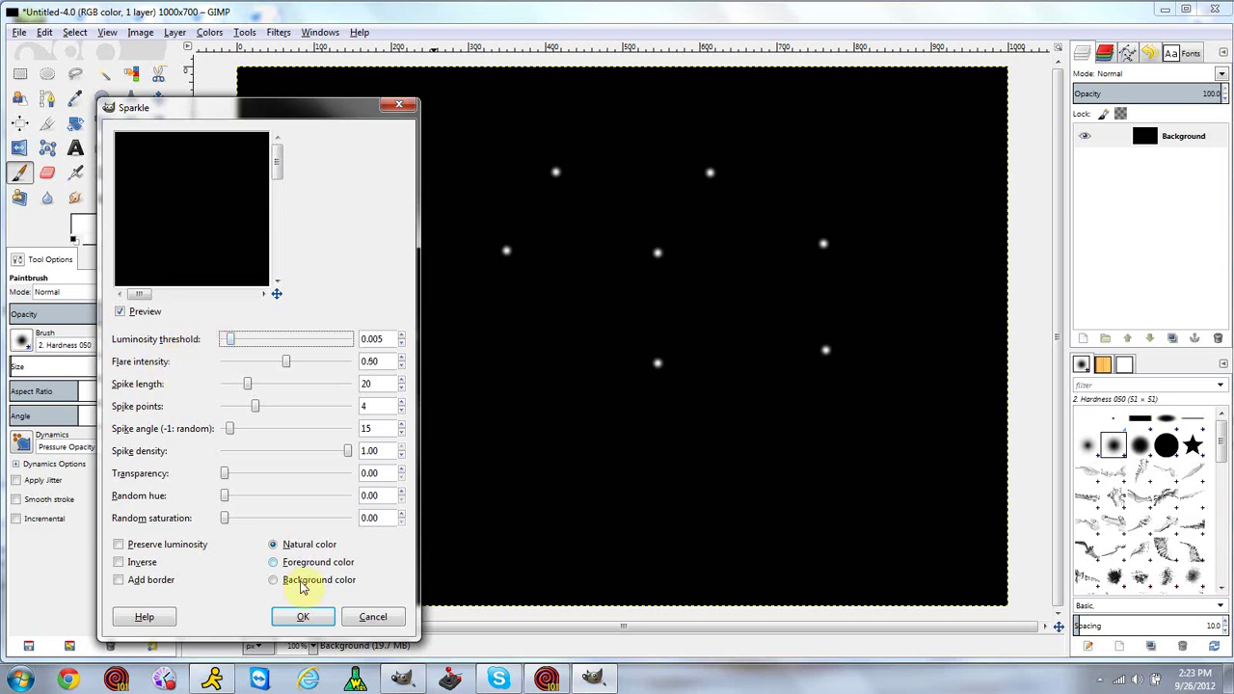
click(305, 615)
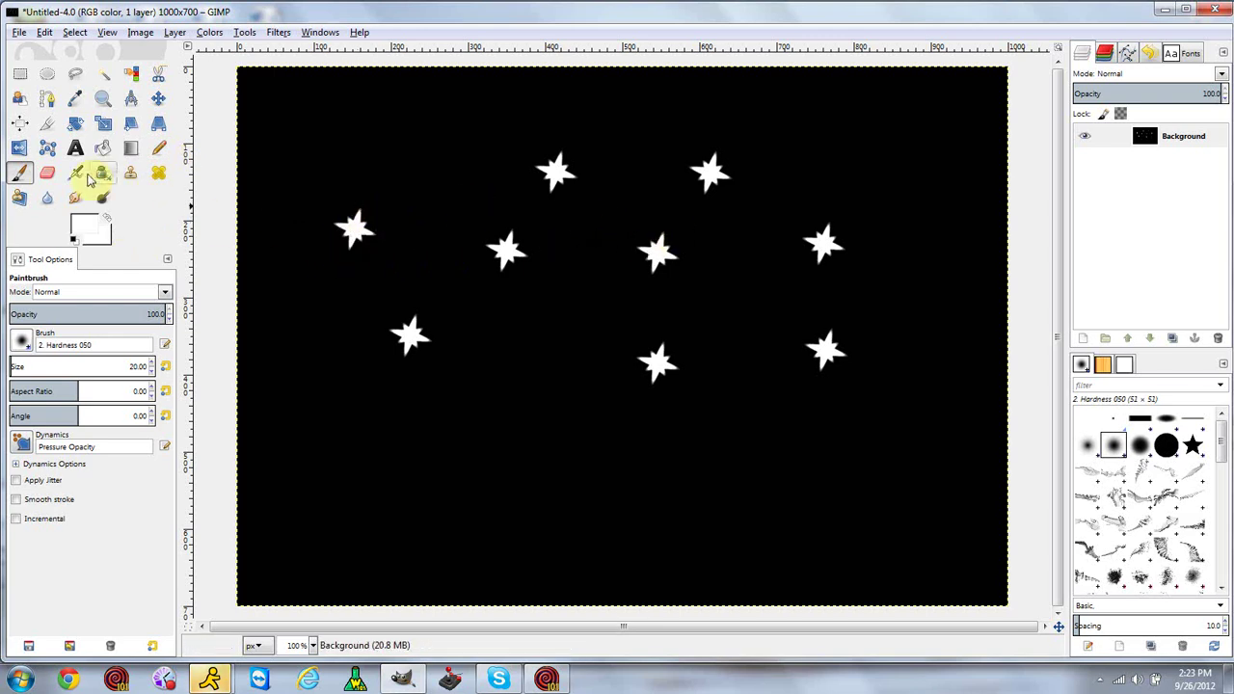
Look through the available brush presets, then paint one small white dot below the leftmost star with the Paintbrush.
click(27, 343)
scroll(79, 405, down, 5)
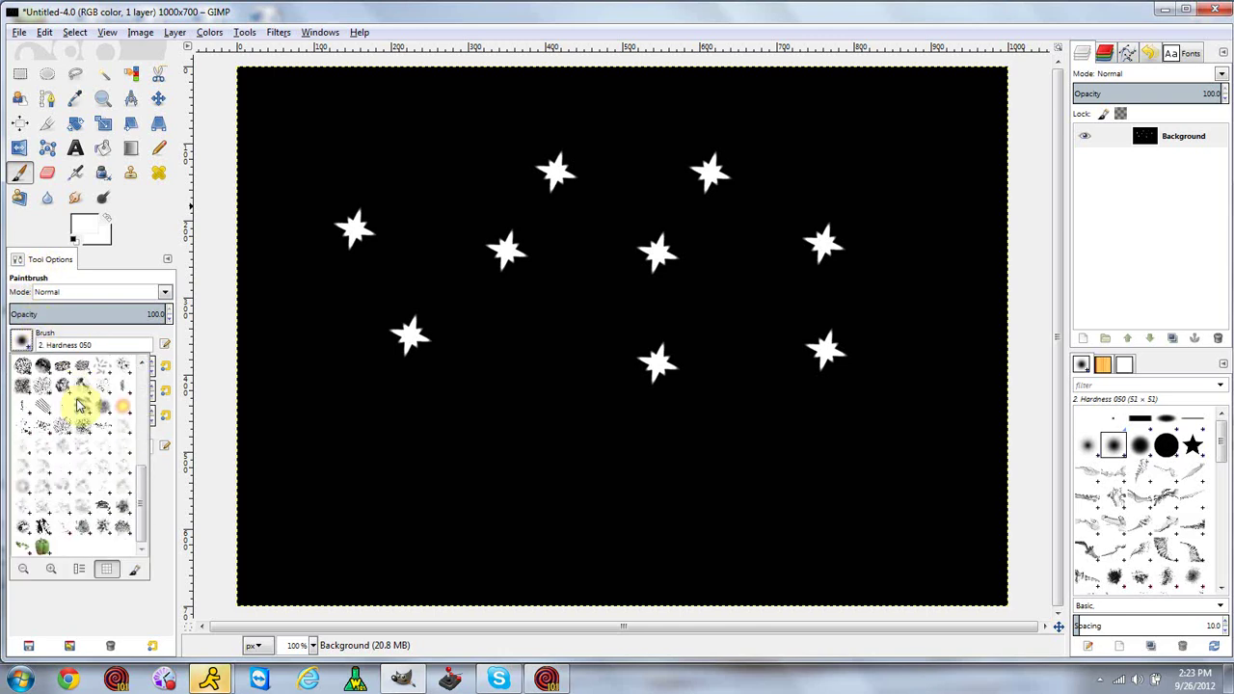
scroll(67, 469, up, 1)
scroll(67, 469, up, 5)
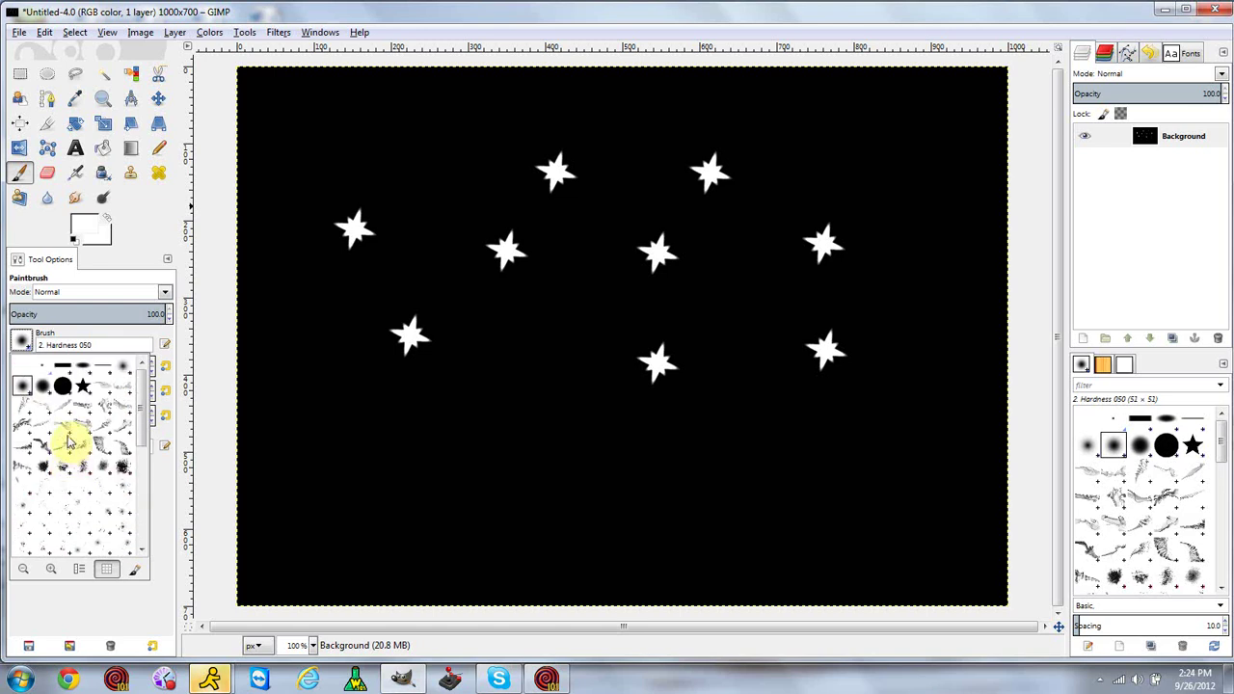
click(229, 308)
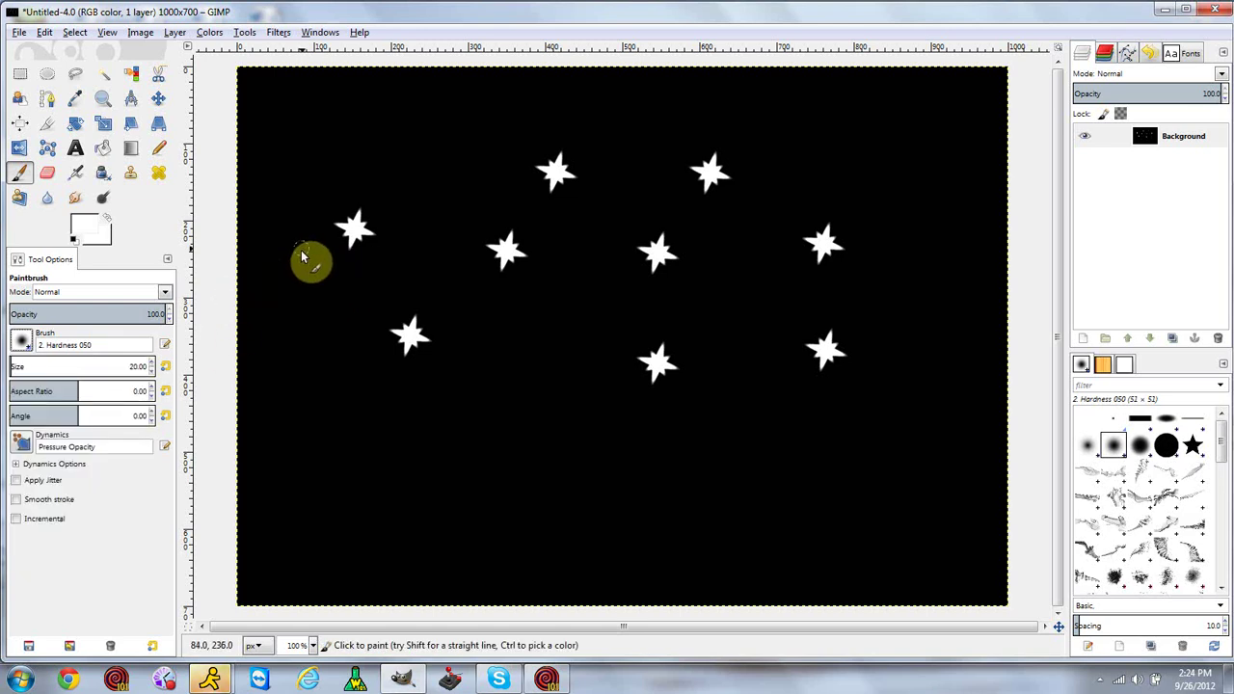
click(340, 299)
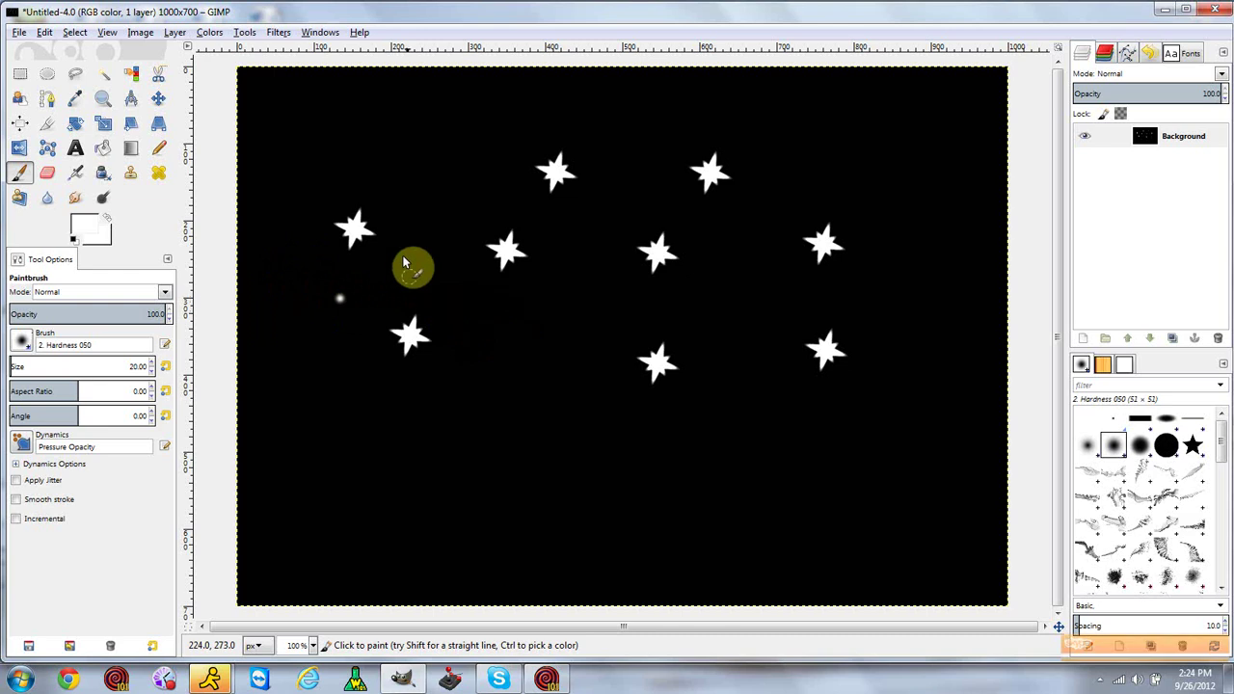
Start the Supernova filter with an enlarged preview and place the nova's center at X 435, Y 382 px.
click(279, 33)
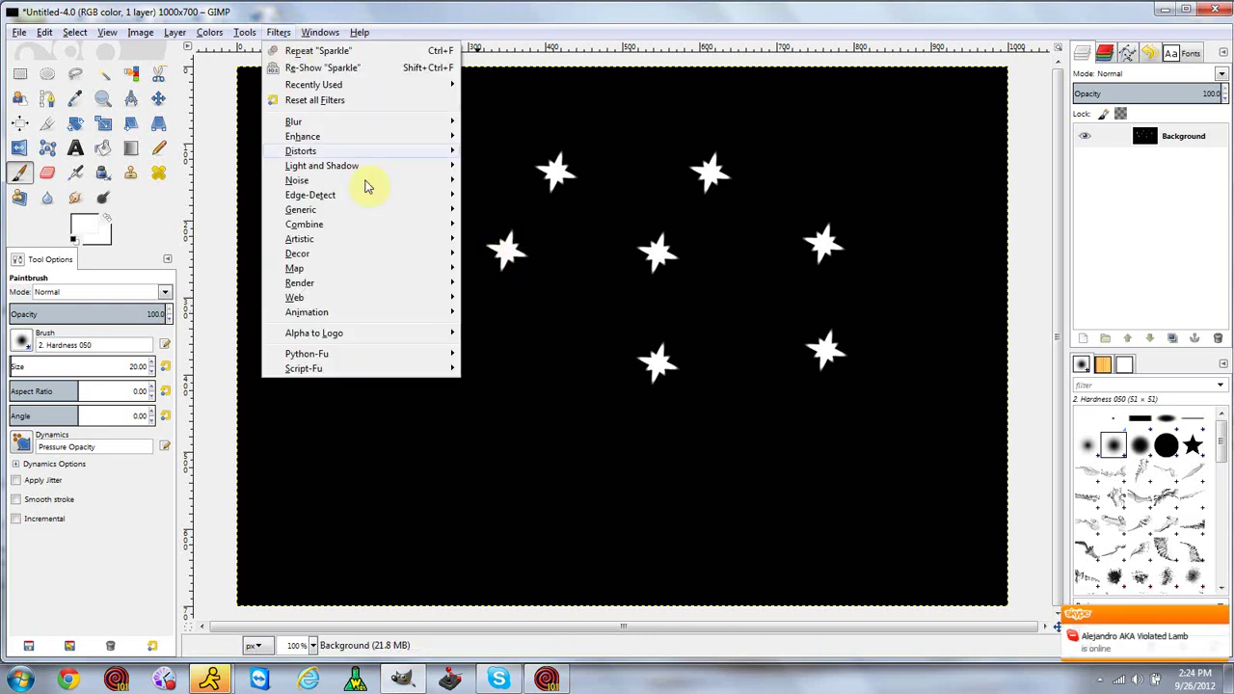
mouse_move(374, 170)
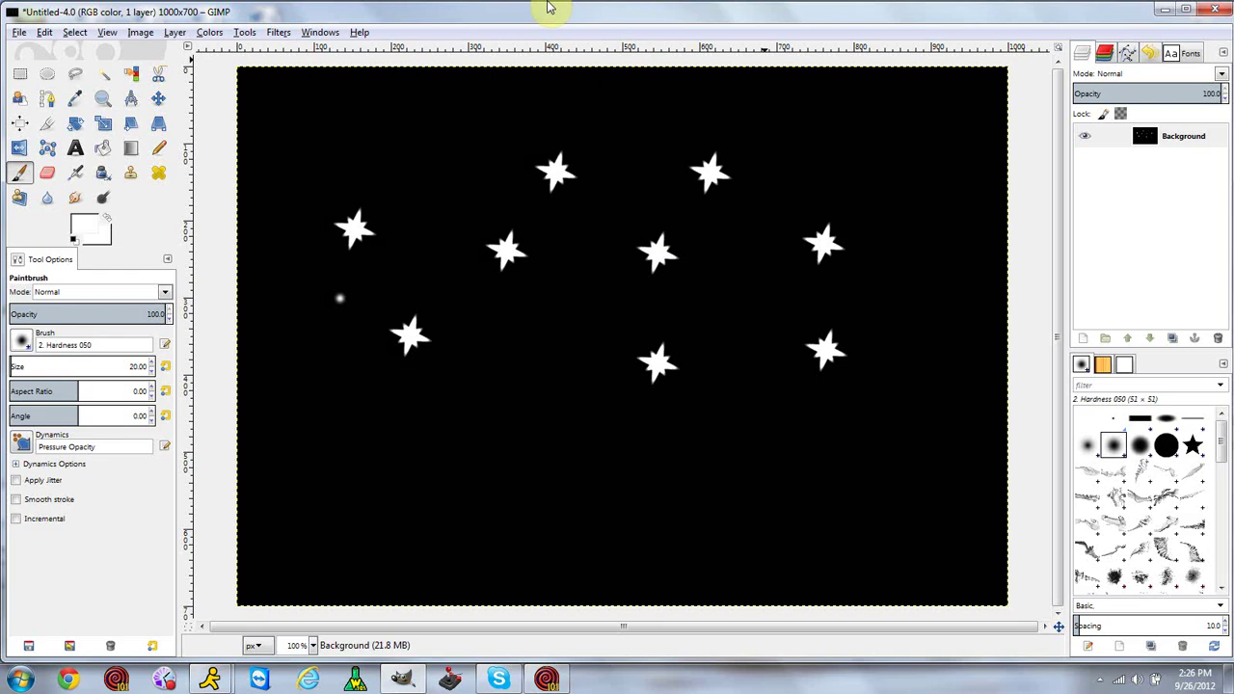
click(270, 33)
mouse_move(351, 167)
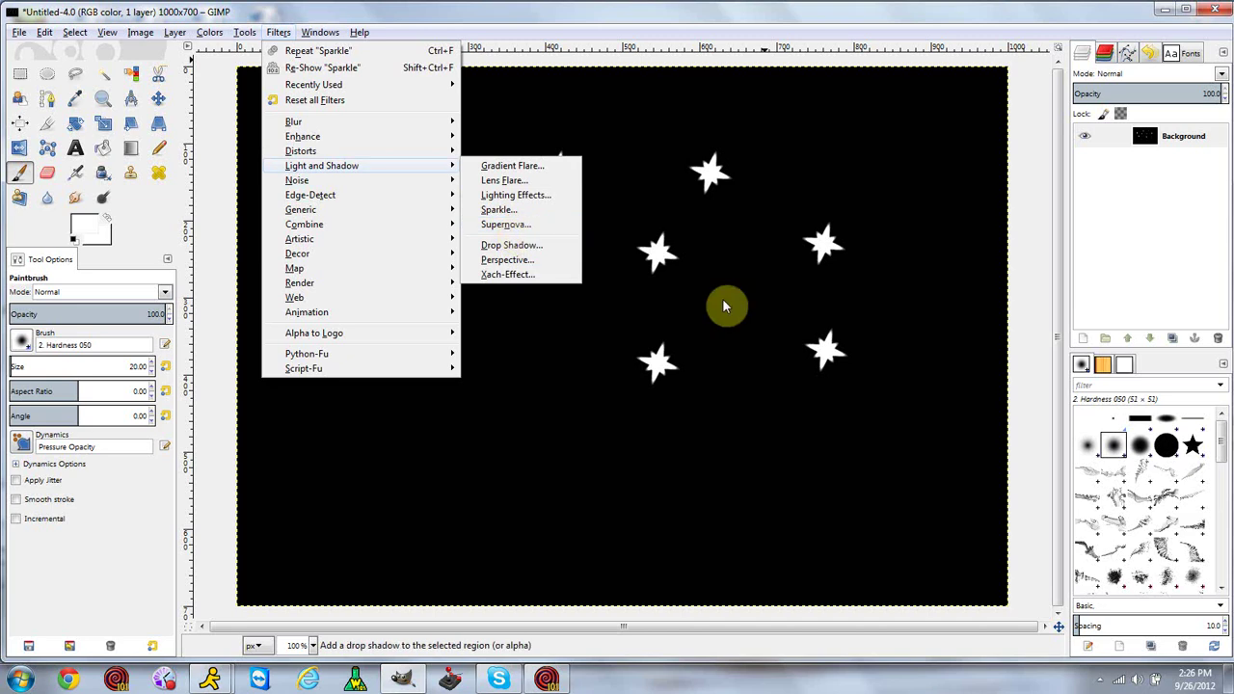
click(499, 229)
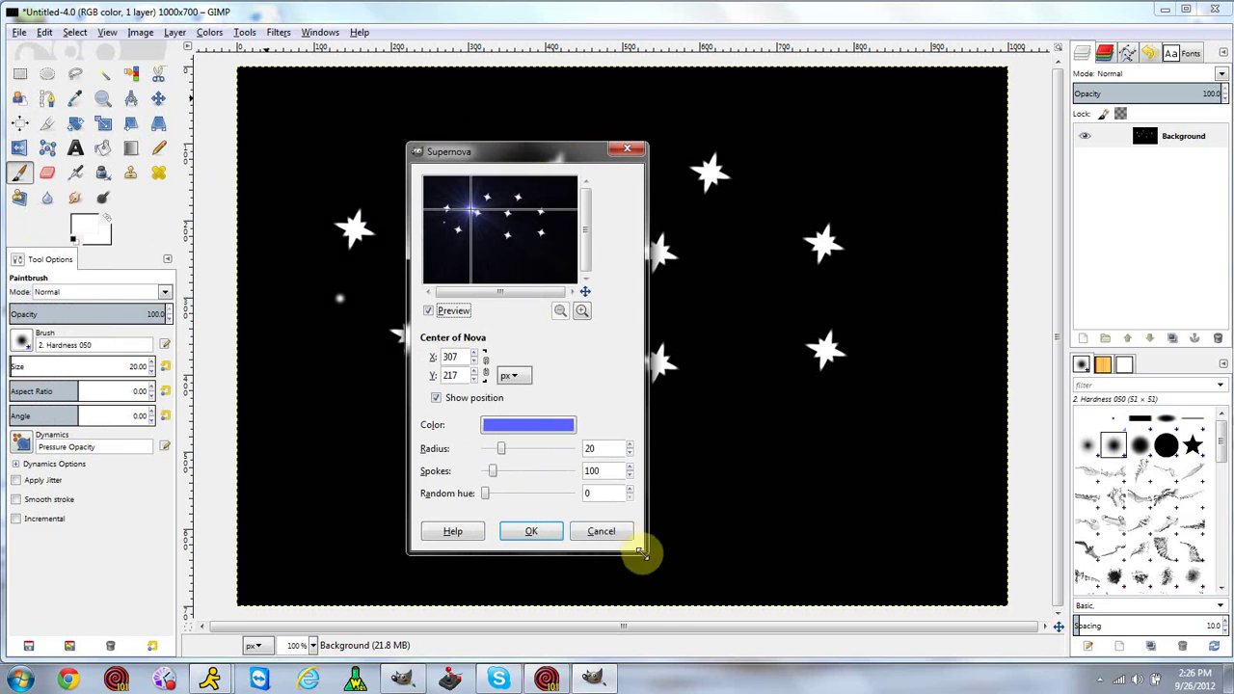
drag(640, 553, 717, 581)
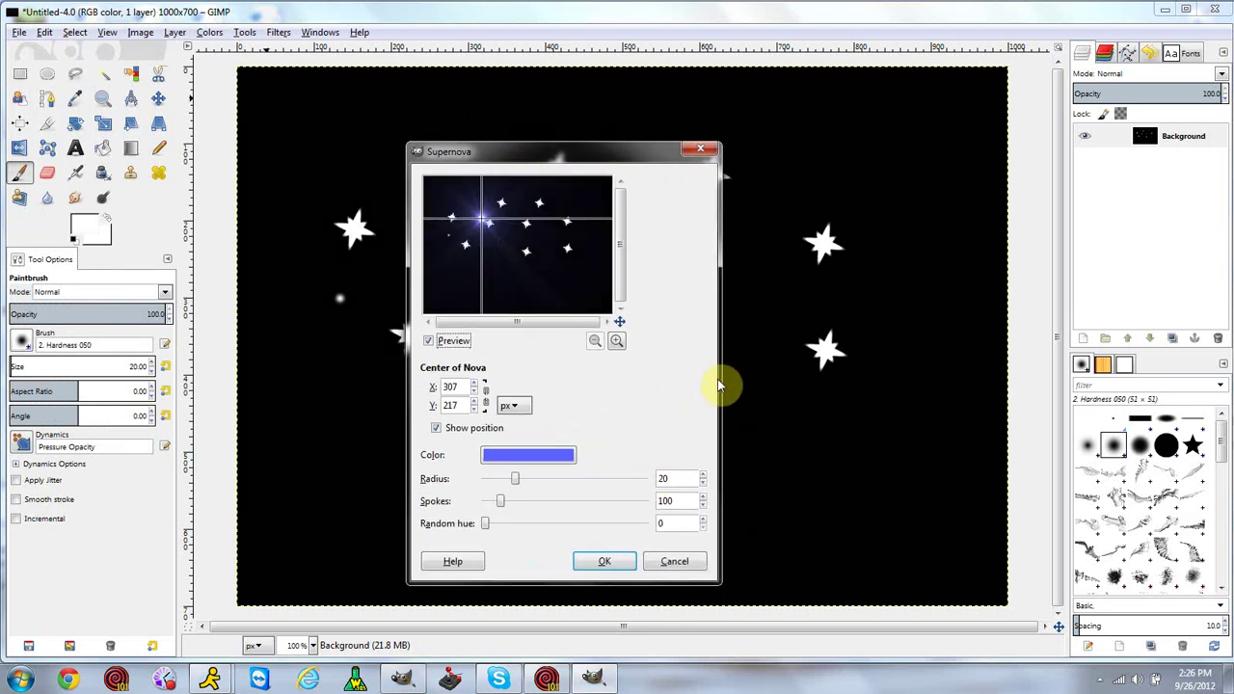
drag(722, 375, 906, 387)
drag(891, 575, 960, 641)
mouse_move(544, 279)
mouse_down()
mouse_move(491, 262)
mouse_move(543, 273)
mouse_move(526, 294)
mouse_move(541, 272)
mouse_move(536, 282)
mouse_up()
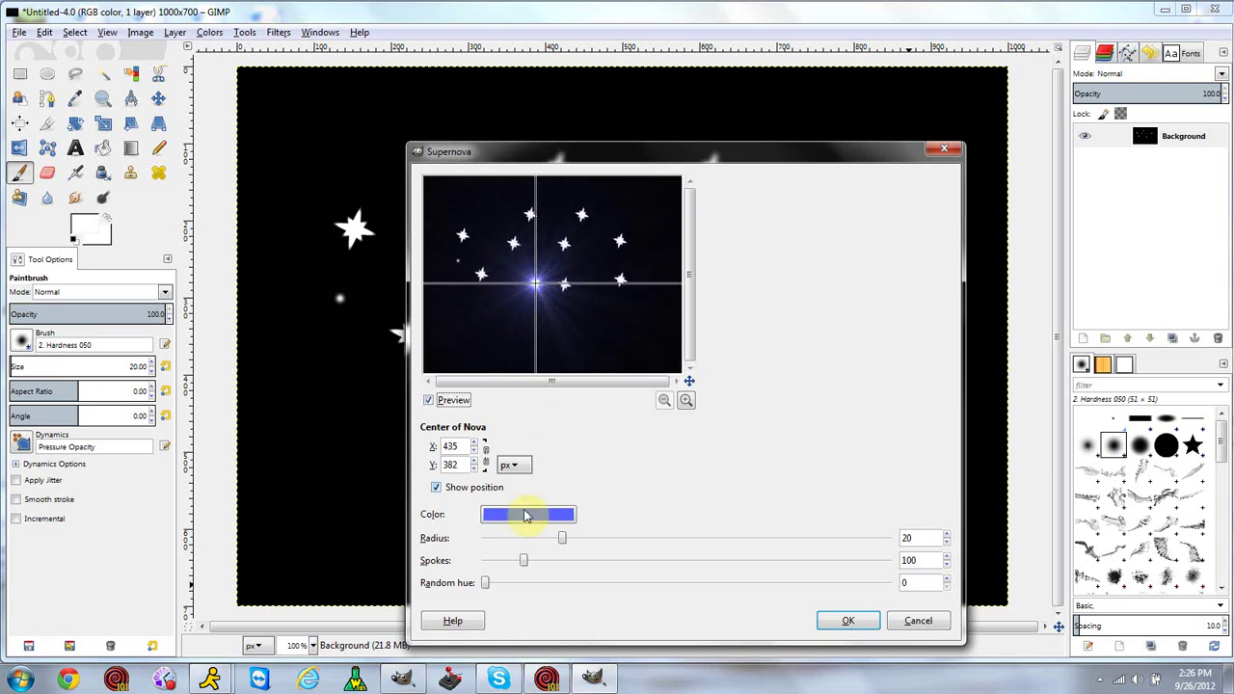
Set the nova's radius to 70 and spokes to 134, and try a random hue of 43.
drag(565, 542, 622, 542)
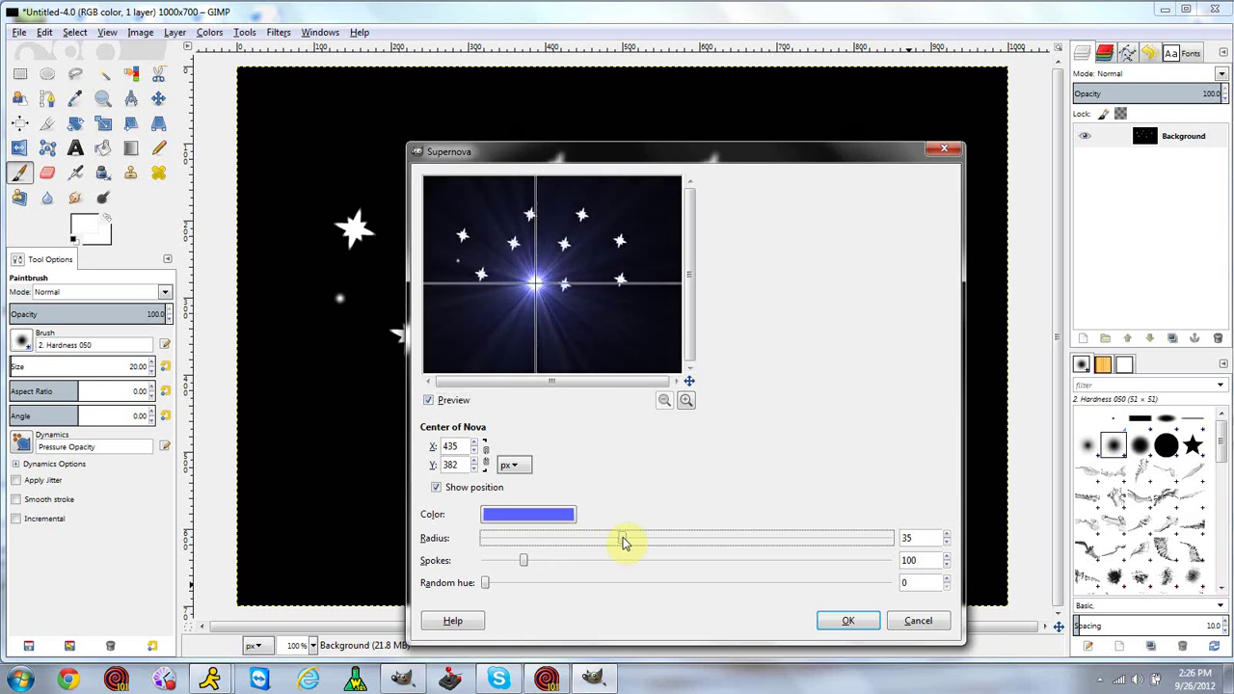
drag(709, 543, 766, 536)
drag(524, 563, 566, 567)
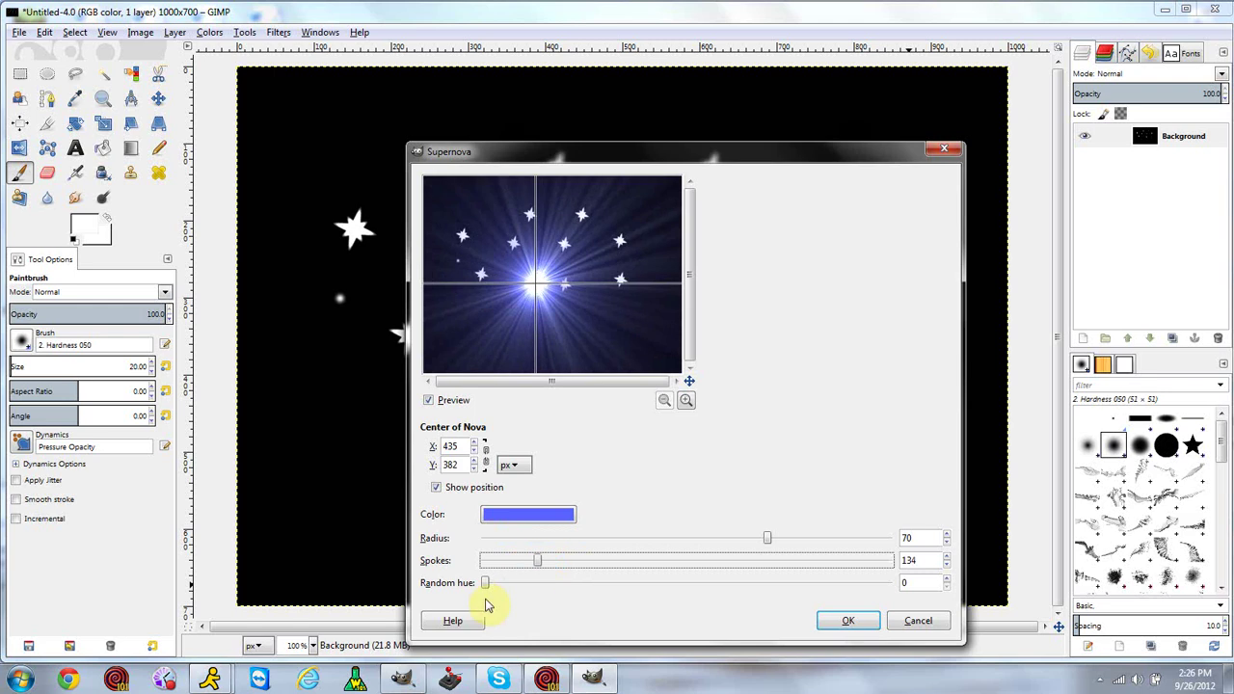
drag(487, 585, 536, 592)
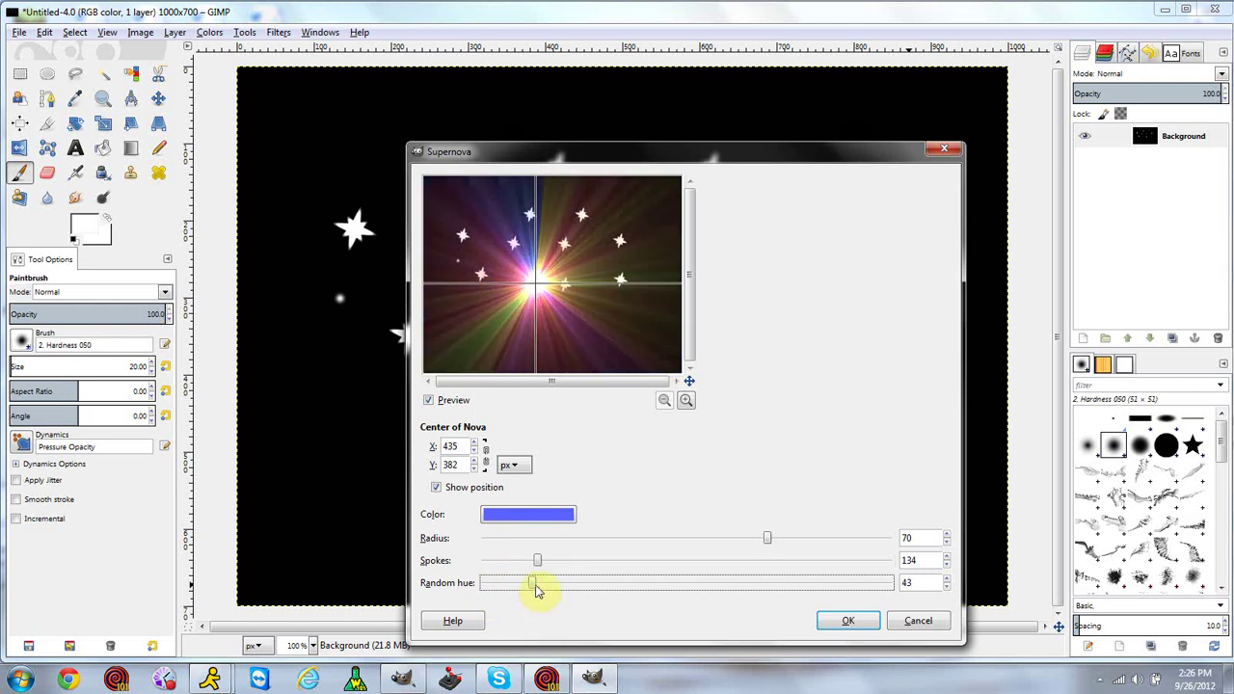
Render the Supernova in green (59ff9f) with its center shifted close to the middle of the image.
click(533, 526)
click(183, 166)
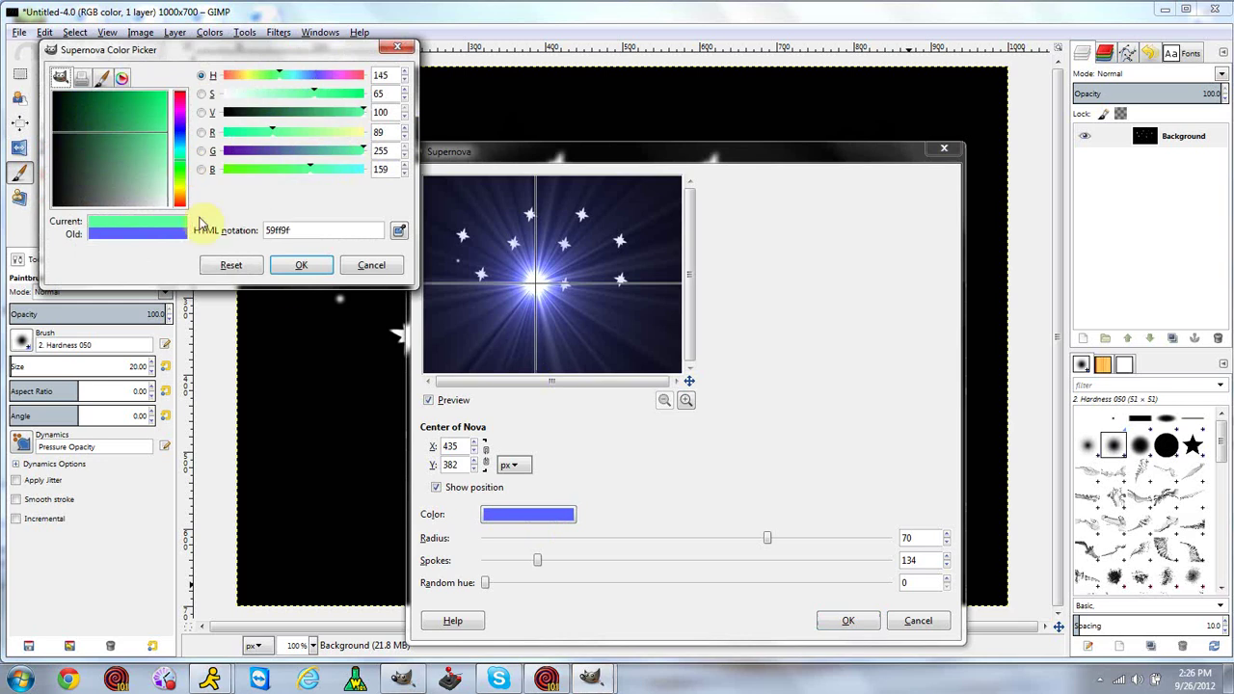
click(299, 265)
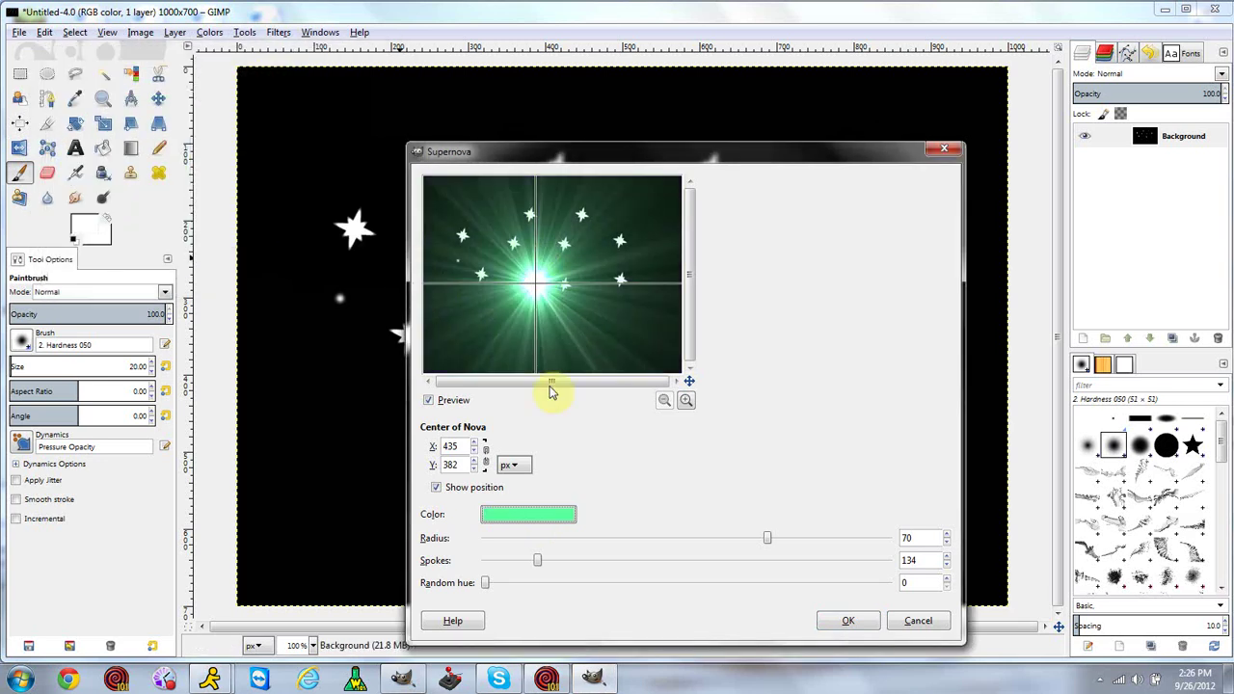
click(558, 282)
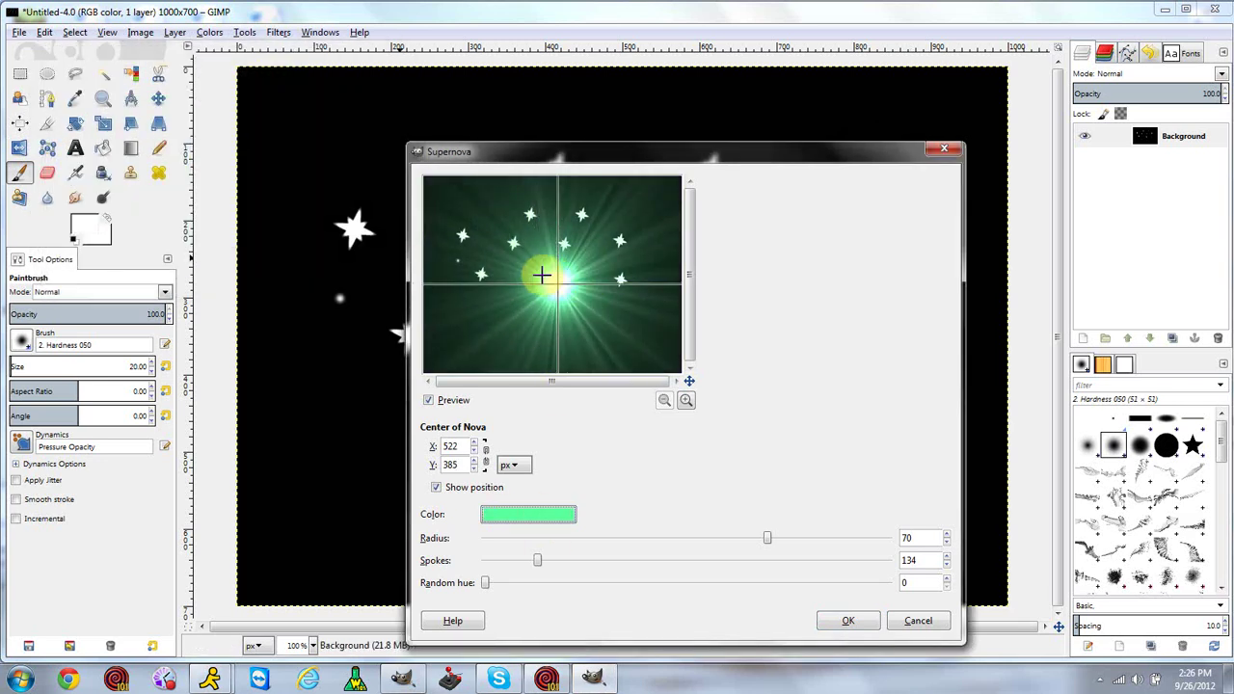
click(848, 619)
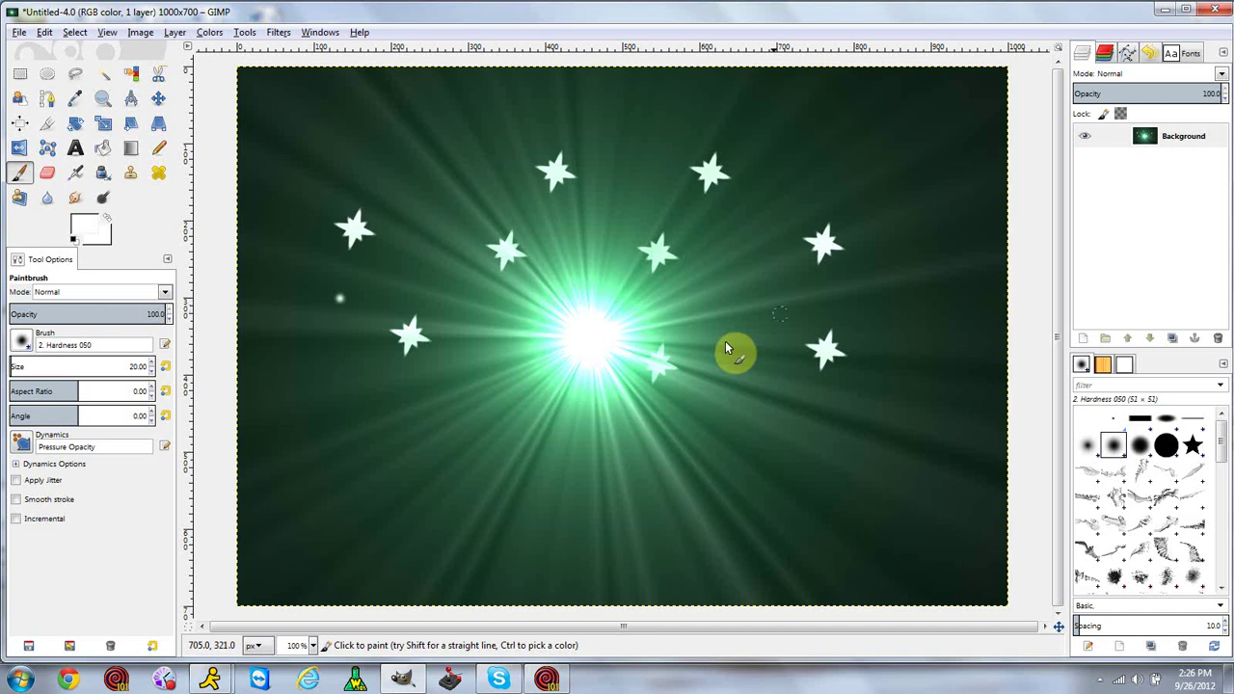
Undo the Supernova, the sparkles and the painted dots back to the plain black background.
click(1084, 340)
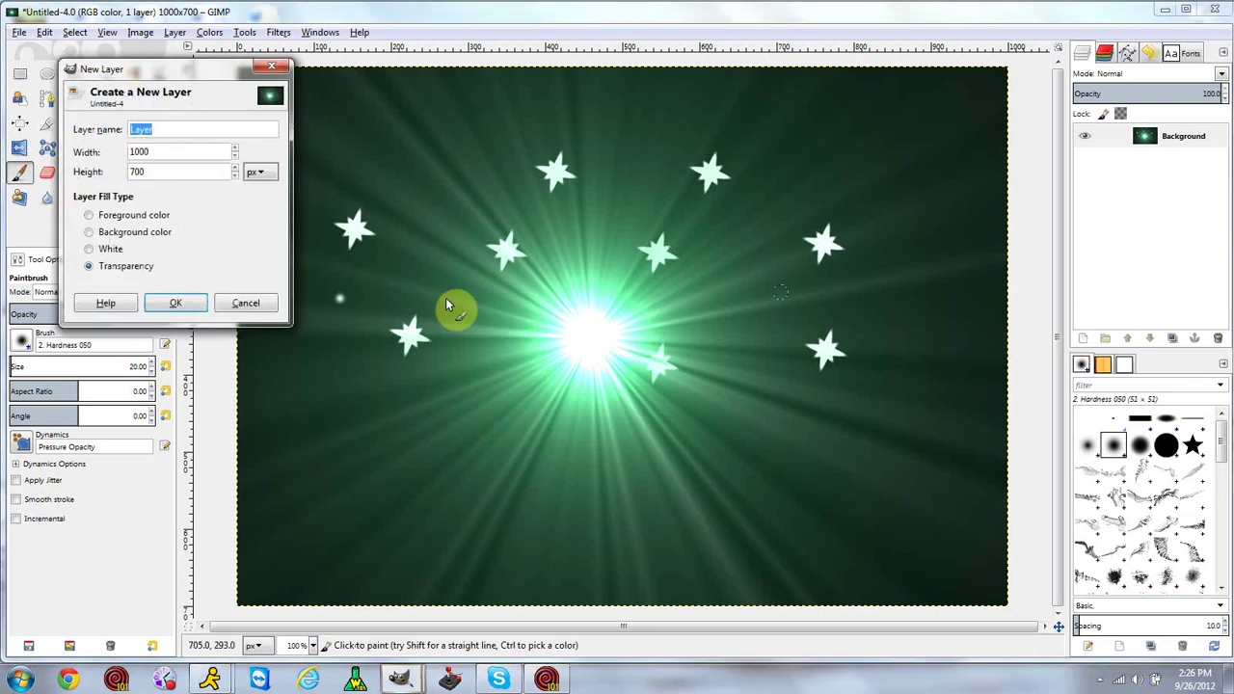
click(246, 302)
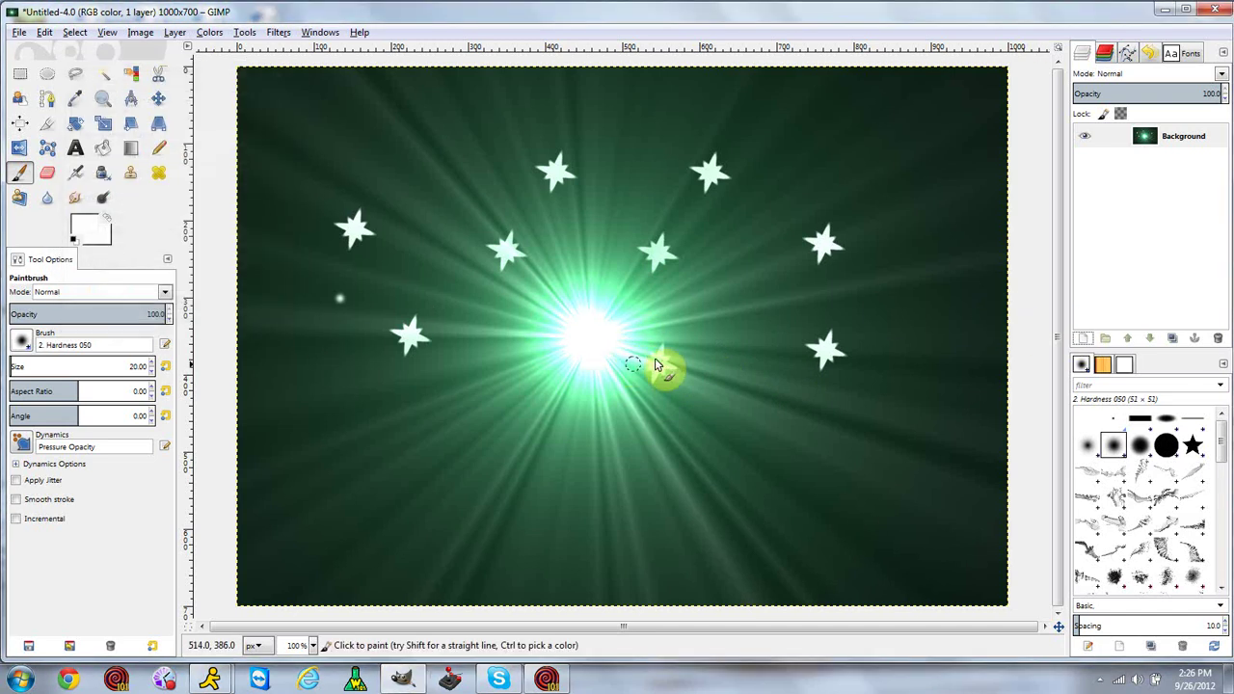
key(ctrl+z)
key(ctrl+z)
key(ctrl+z)
key(ctrl+z)
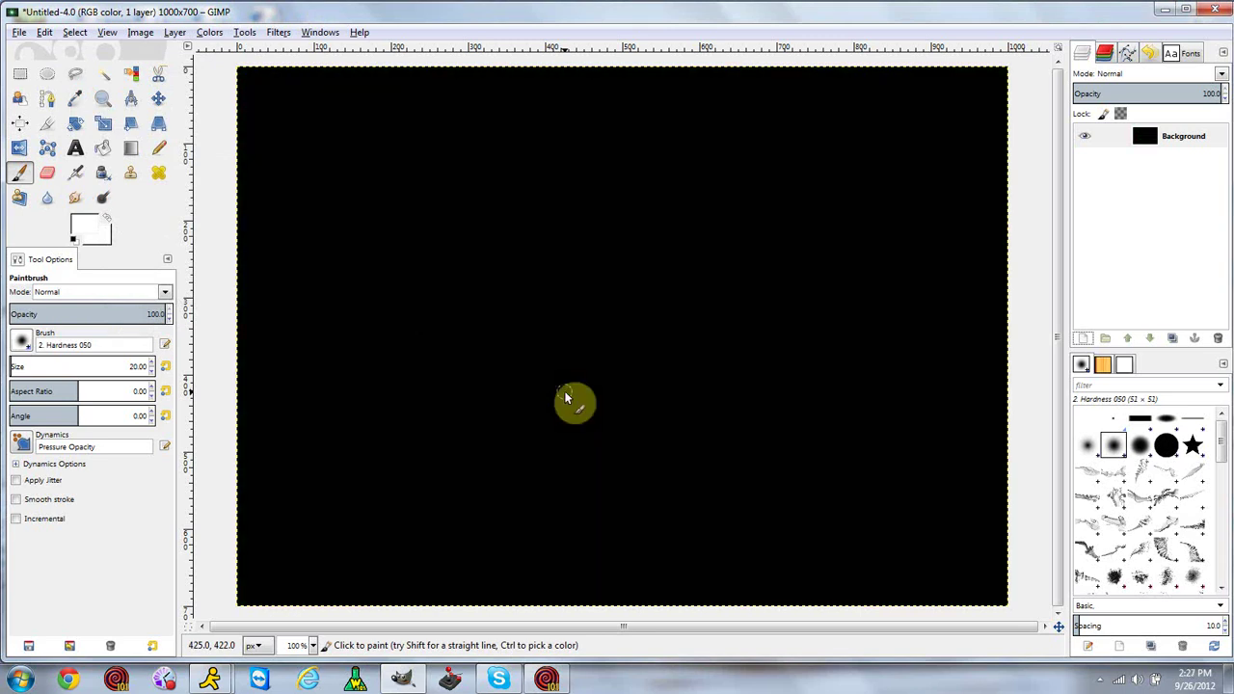
Add the white Sans text "Hello my name is blah" on the black background, starting at about 144, 332 px.
click(279, 32)
mouse_move(352, 171)
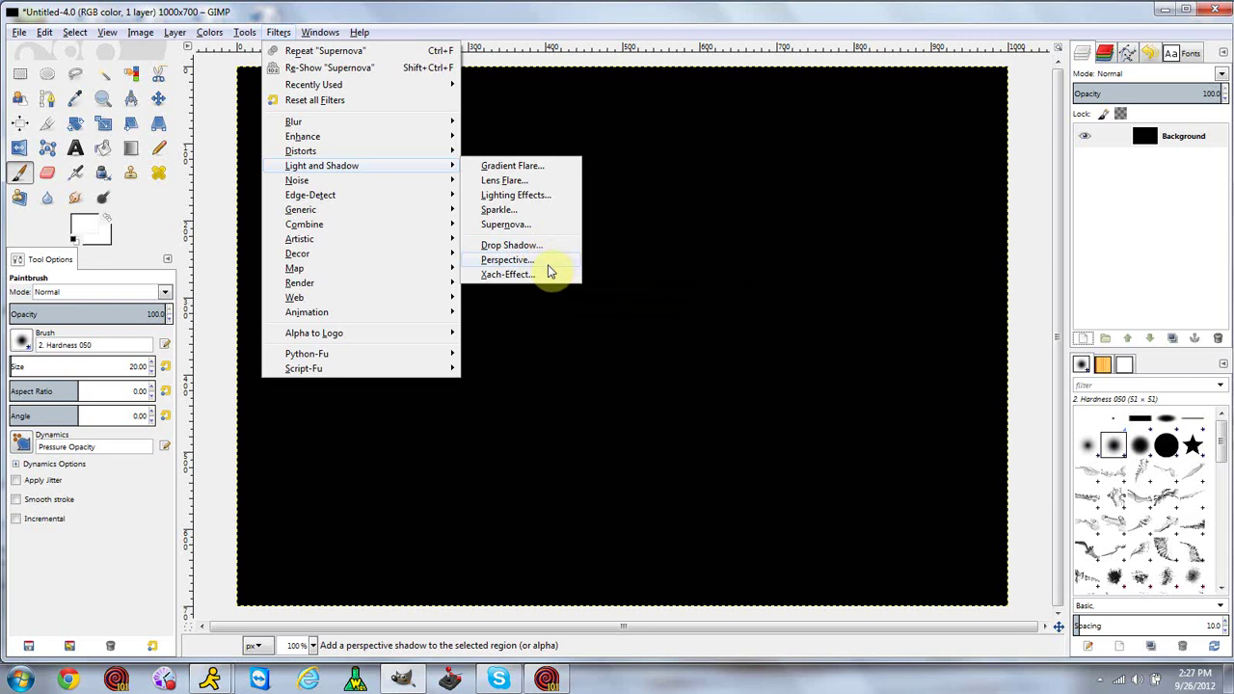
click(75, 147)
click(75, 147)
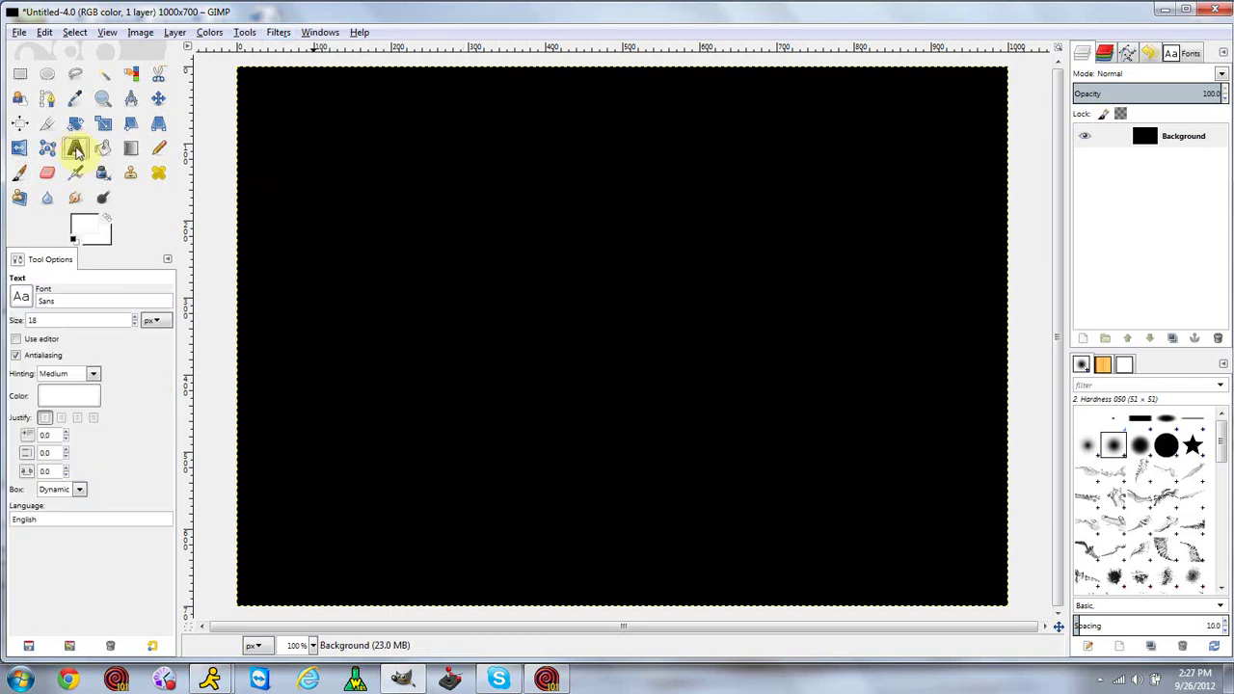
click(344, 320)
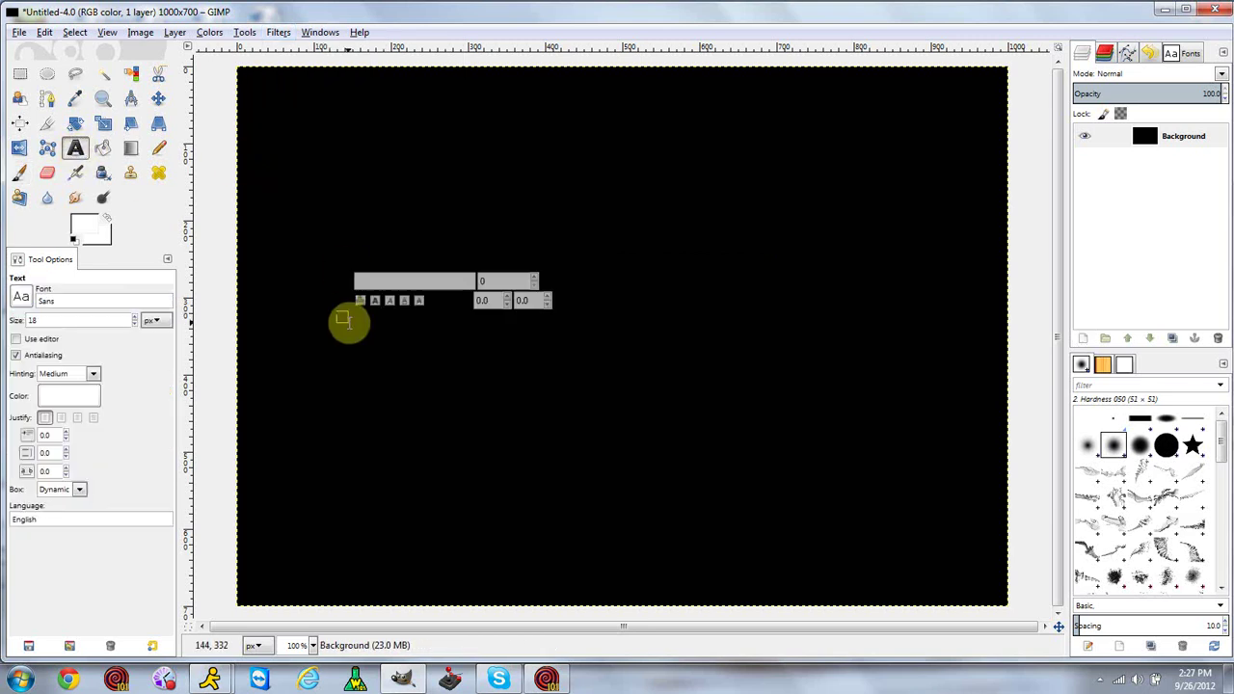
text(Hello)
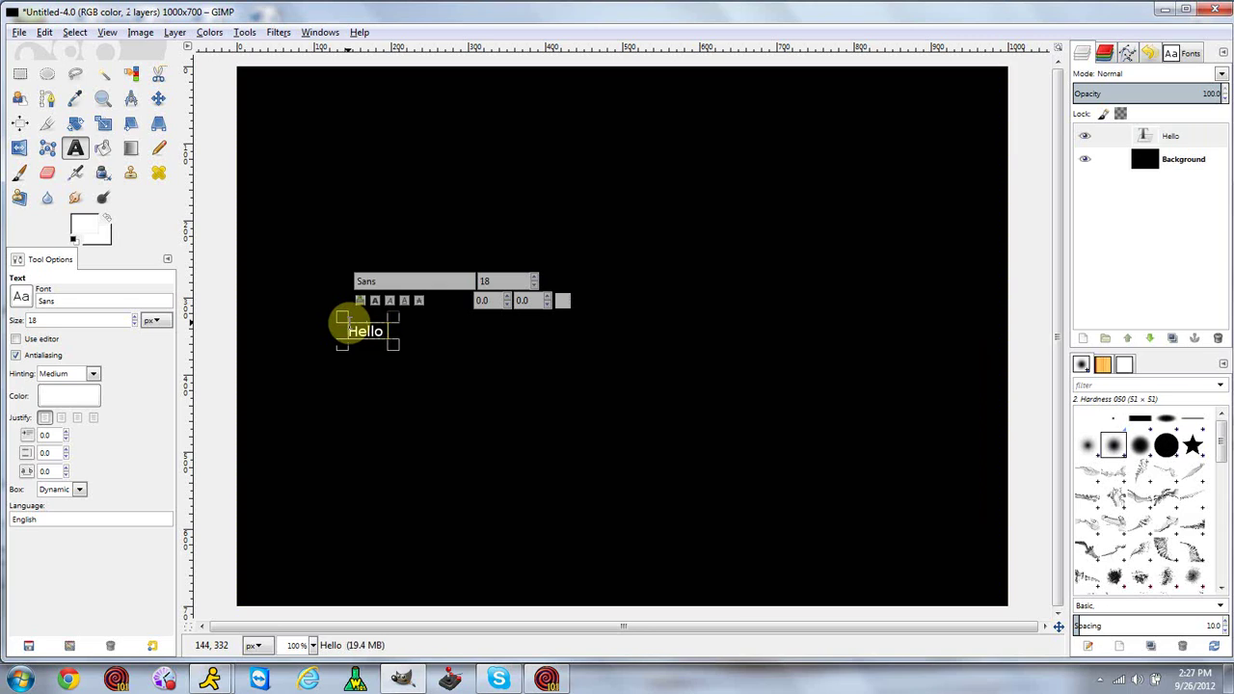
text( my name is blah)
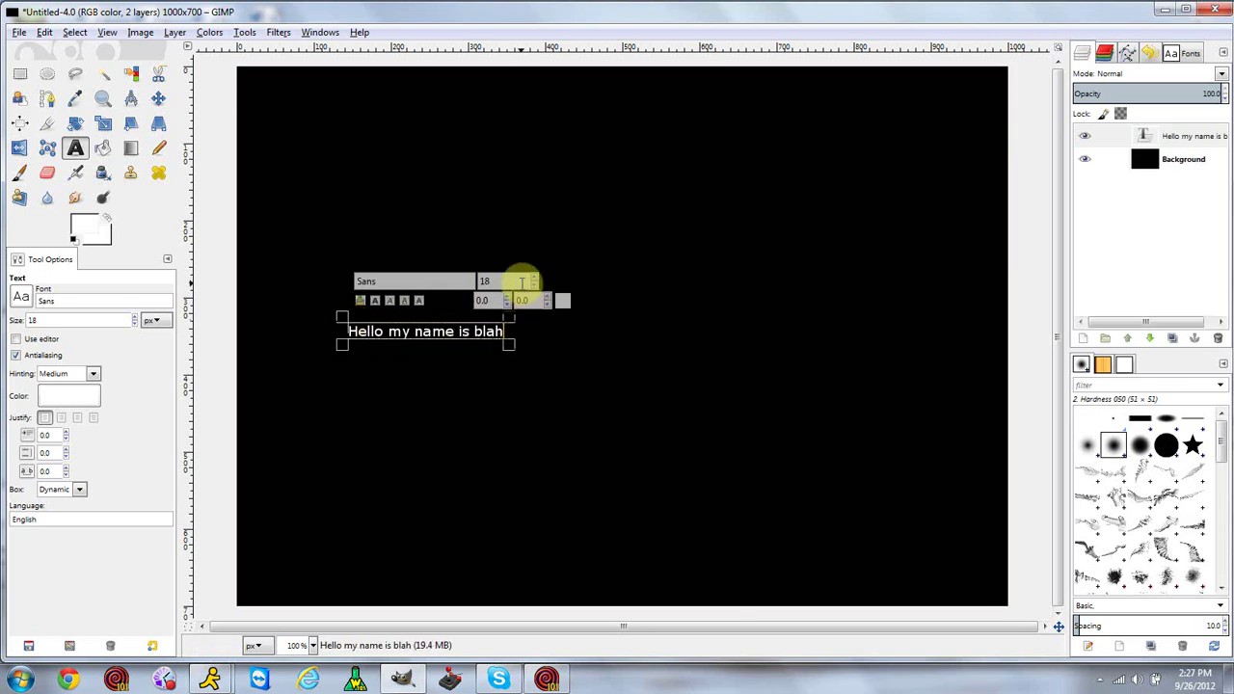
Set the font size of the whole text to 50 px.
key(ctrl+a)
double_click(502, 281)
text(50)
key(Return)
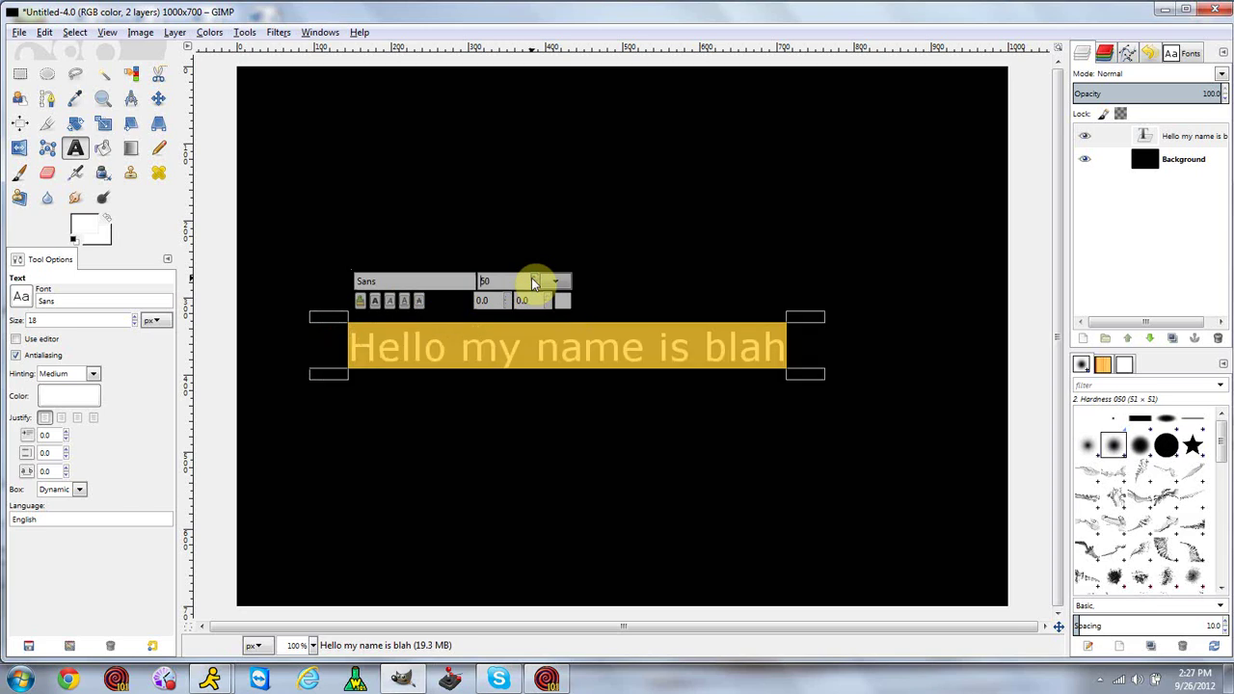
click(748, 372)
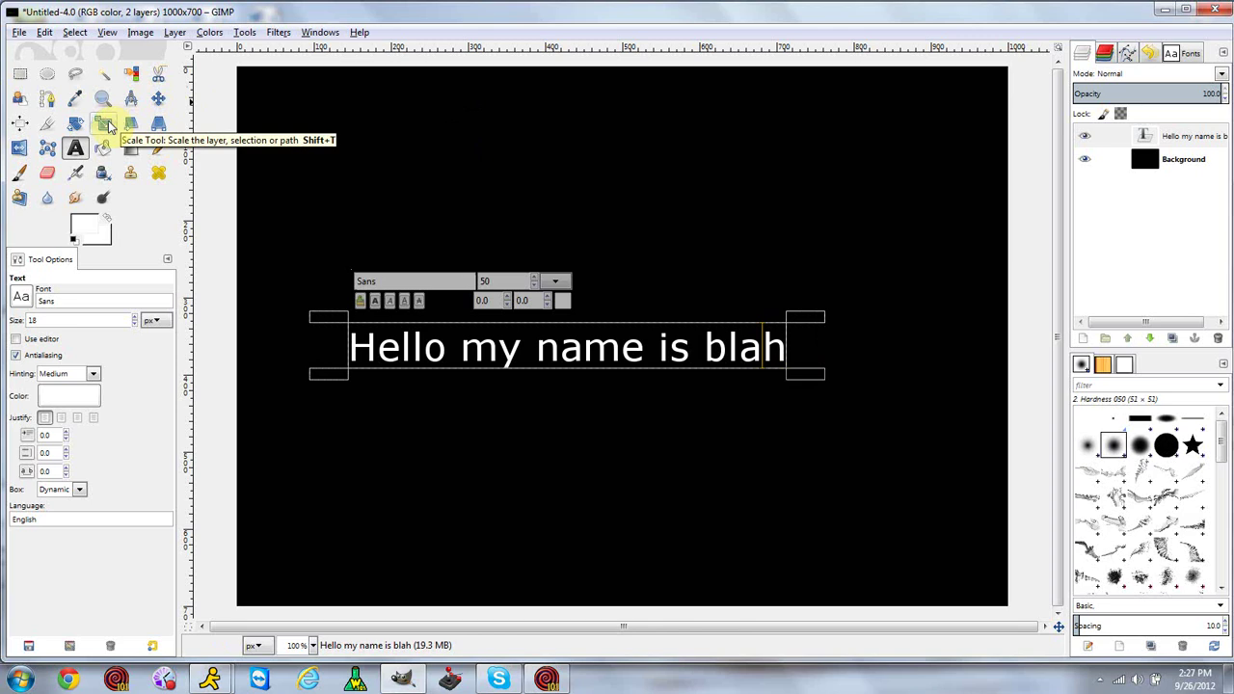
Try distorting the text layer by three of its corners with the Perspective tool, then undo the transformation.
click(158, 123)
click(511, 357)
drag(793, 375, 750, 437)
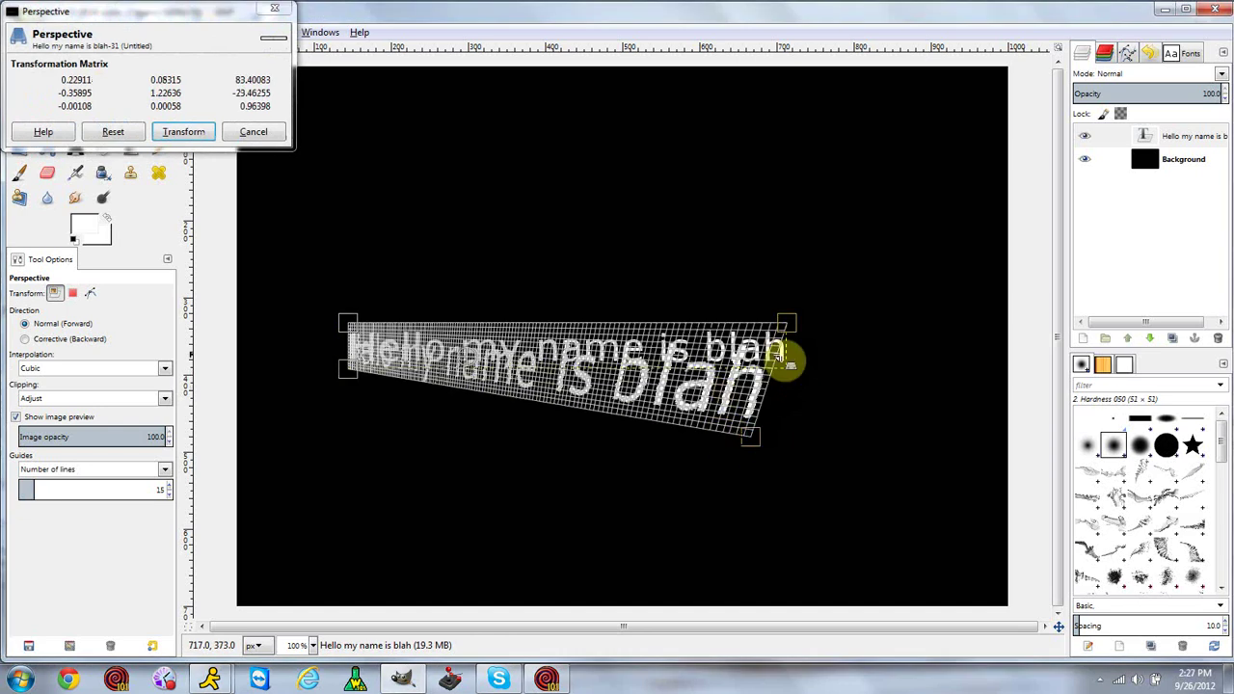
drag(352, 330, 421, 258)
drag(384, 389, 353, 421)
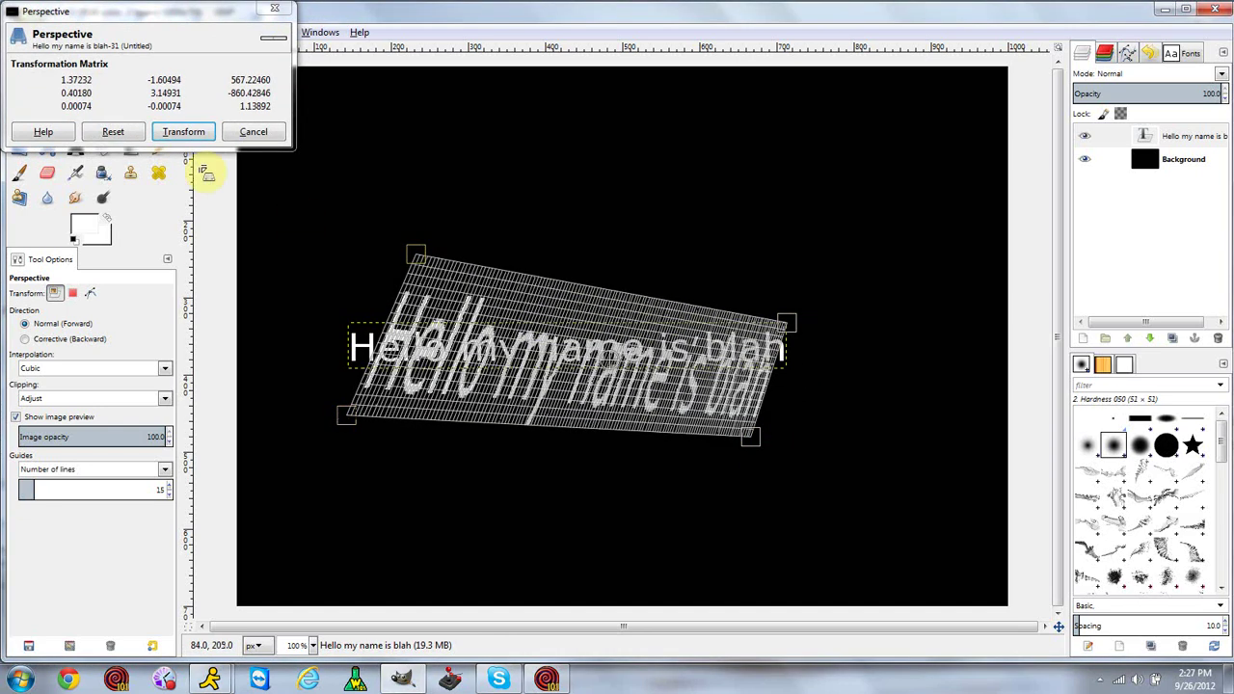
click(183, 131)
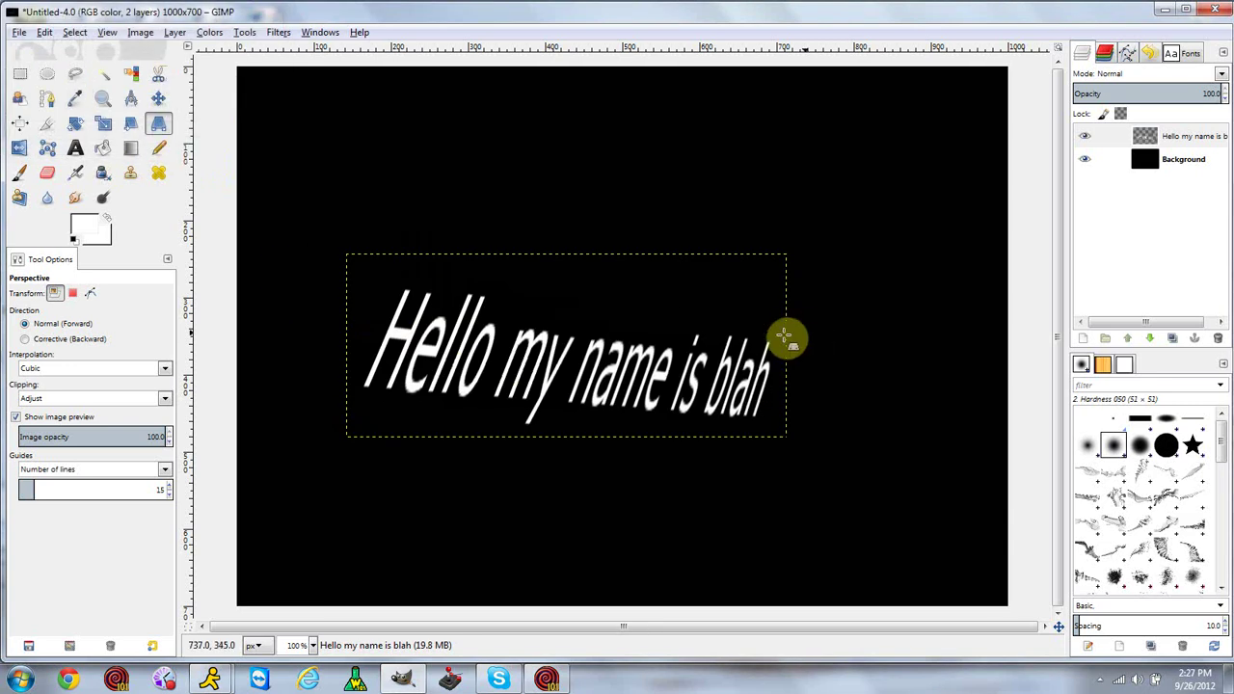
key(ctrl+z)
Add a blue perspective shadow with an angle of 75.8 to the text, and move the text layer down below its shadow.
click(276, 33)
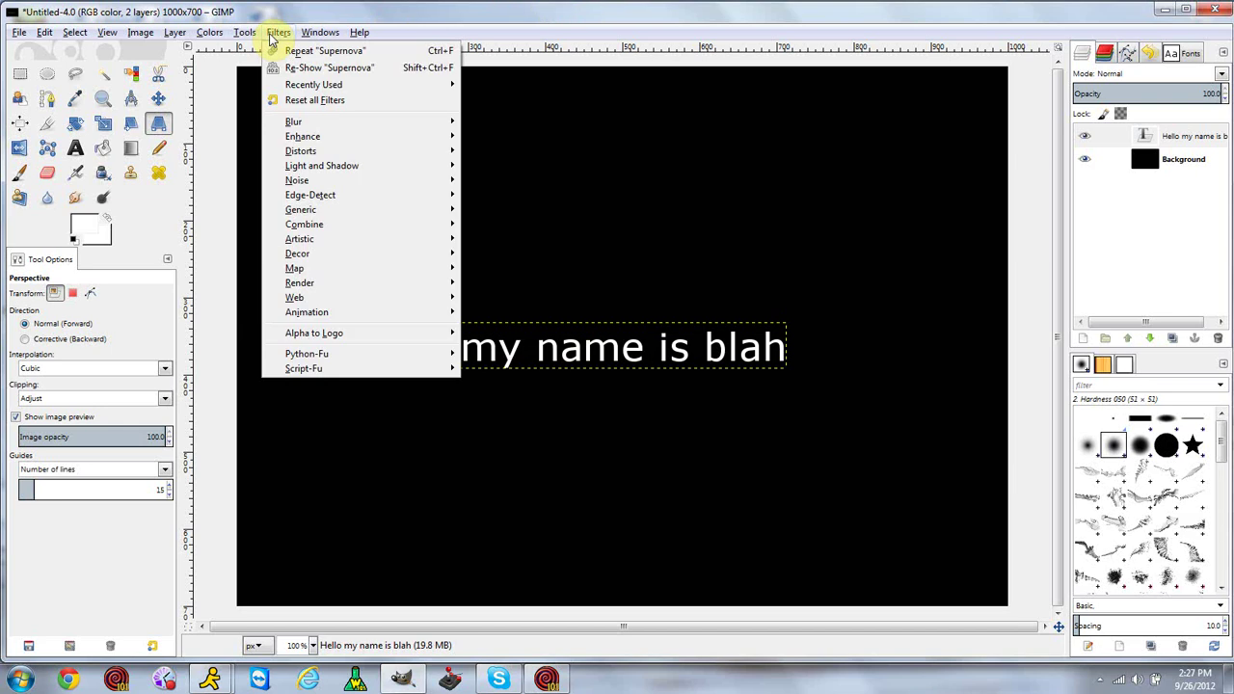
mouse_move(372, 170)
click(556, 262)
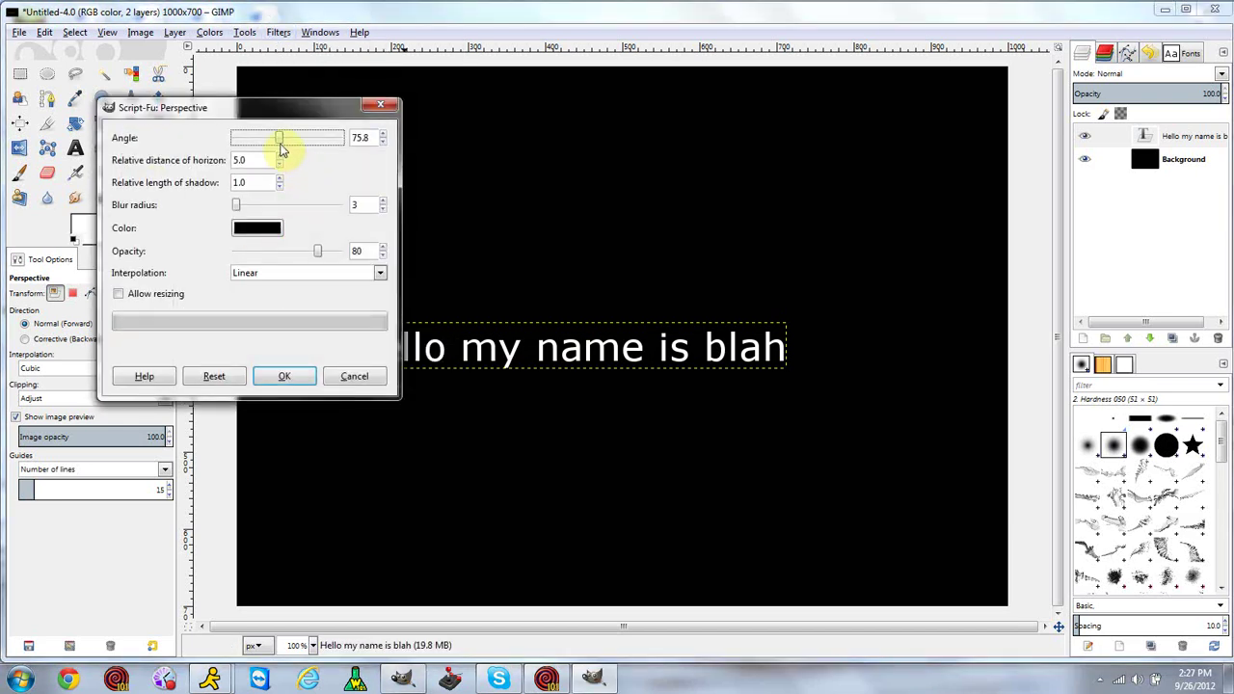
click(236, 231)
drag(372, 248, 420, 247)
click(374, 343)
click(284, 375)
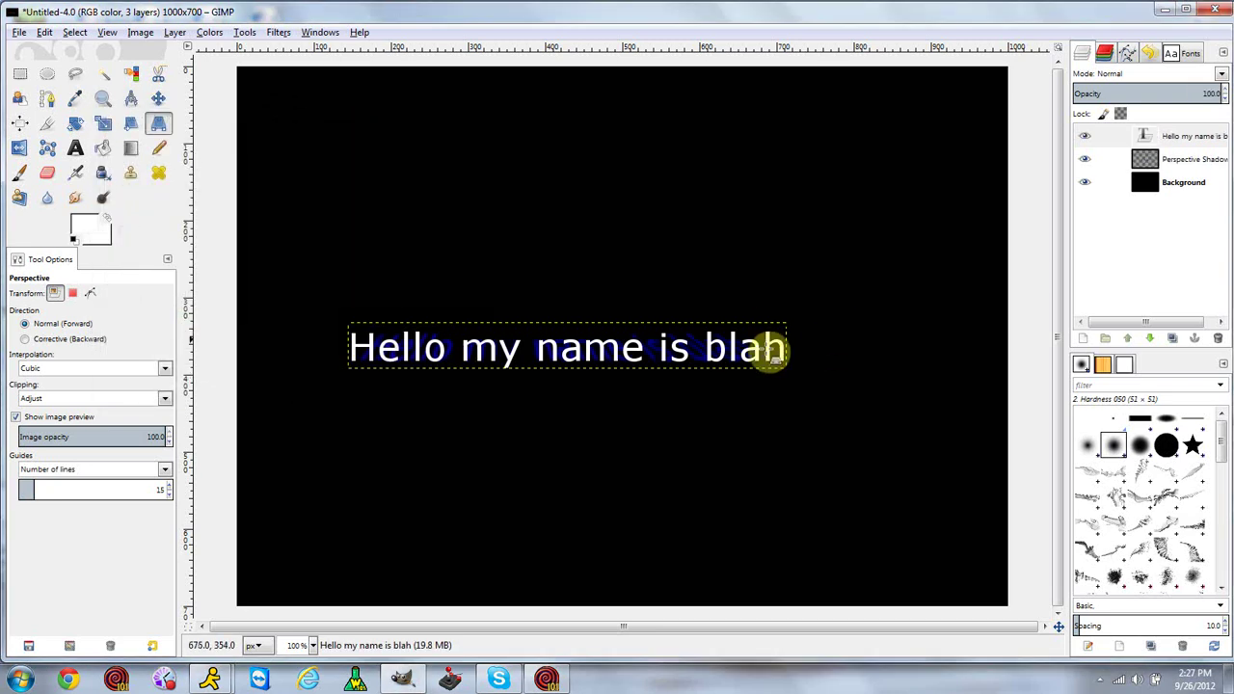
click(158, 97)
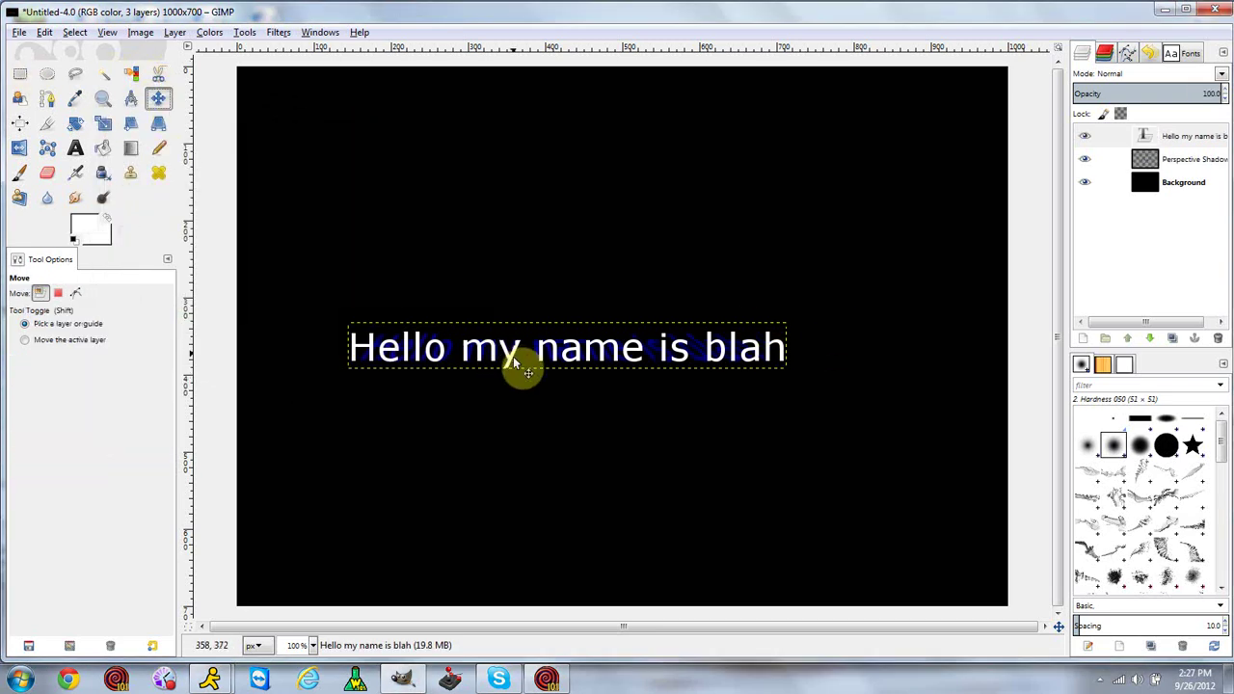
drag(511, 361, 531, 454)
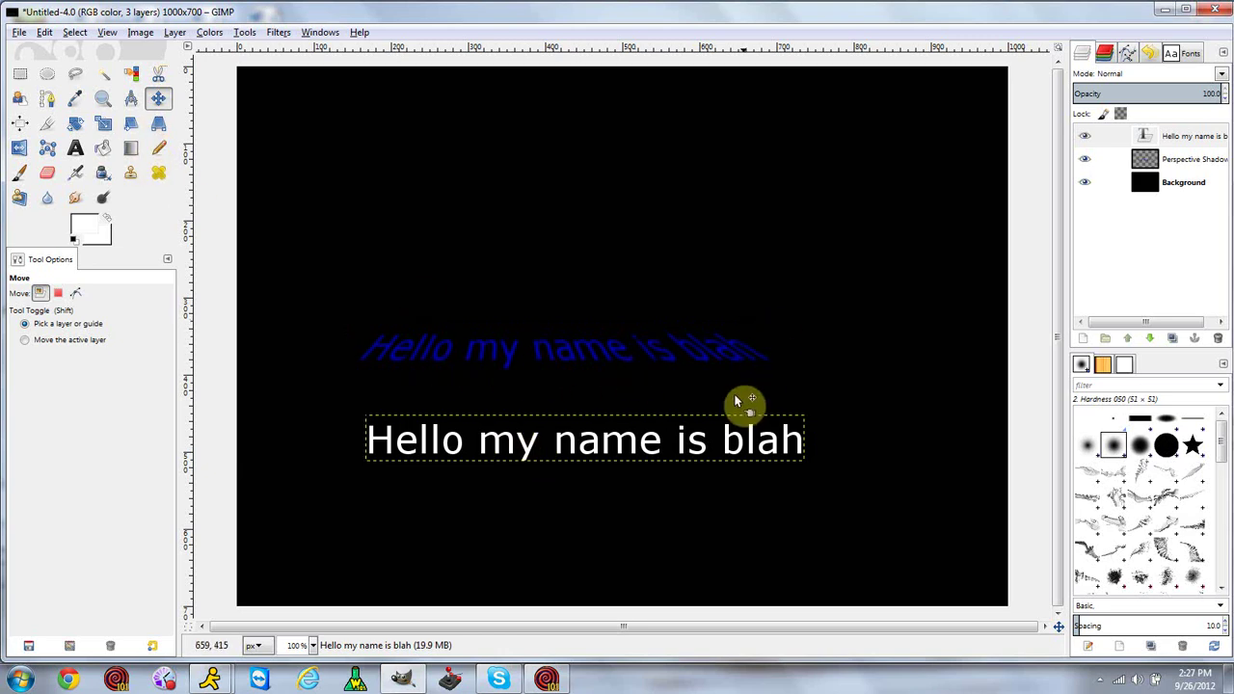
Move the text layer slightly up toward its blue shadow, and try distorting its two left corners with the Perspective tool.
drag(528, 453, 524, 435)
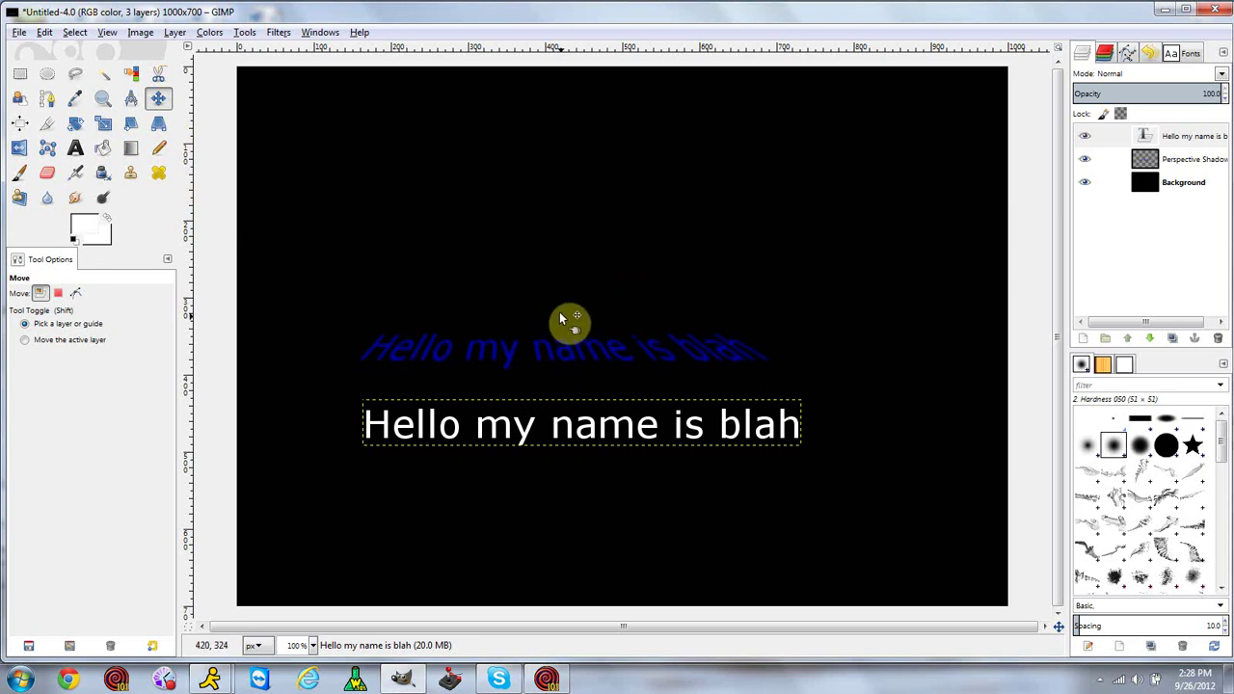
click(158, 135)
click(449, 429)
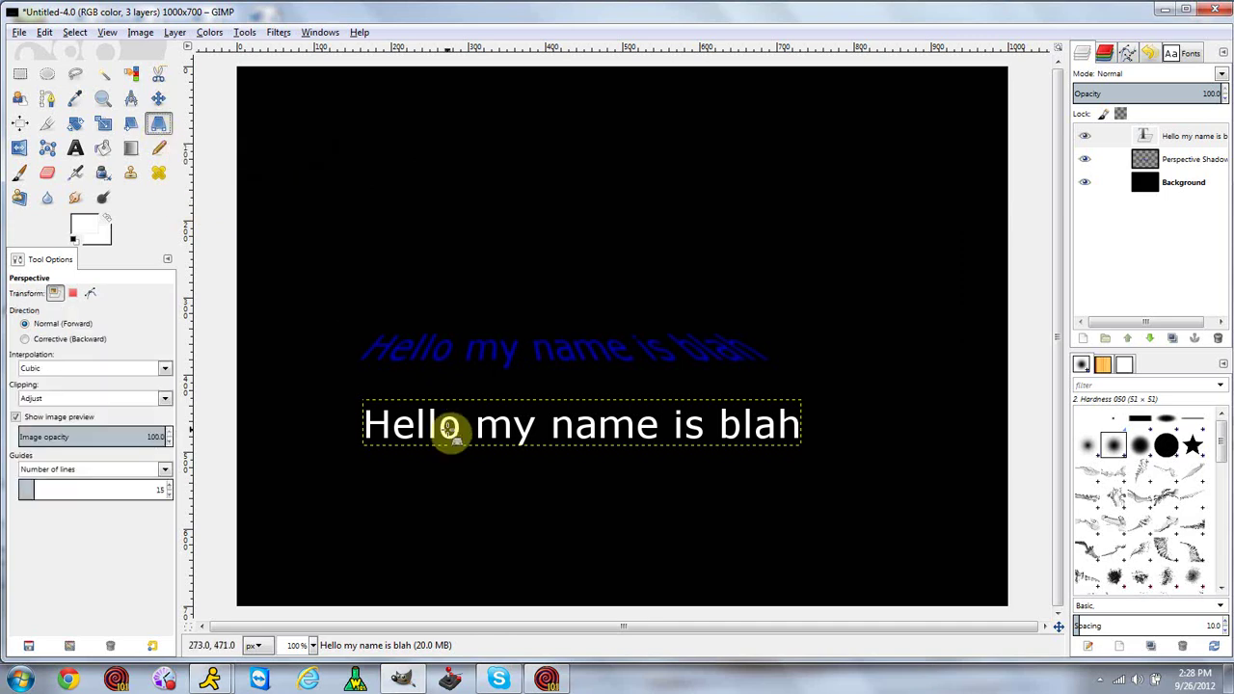
drag(366, 447, 349, 404)
drag(358, 454, 348, 461)
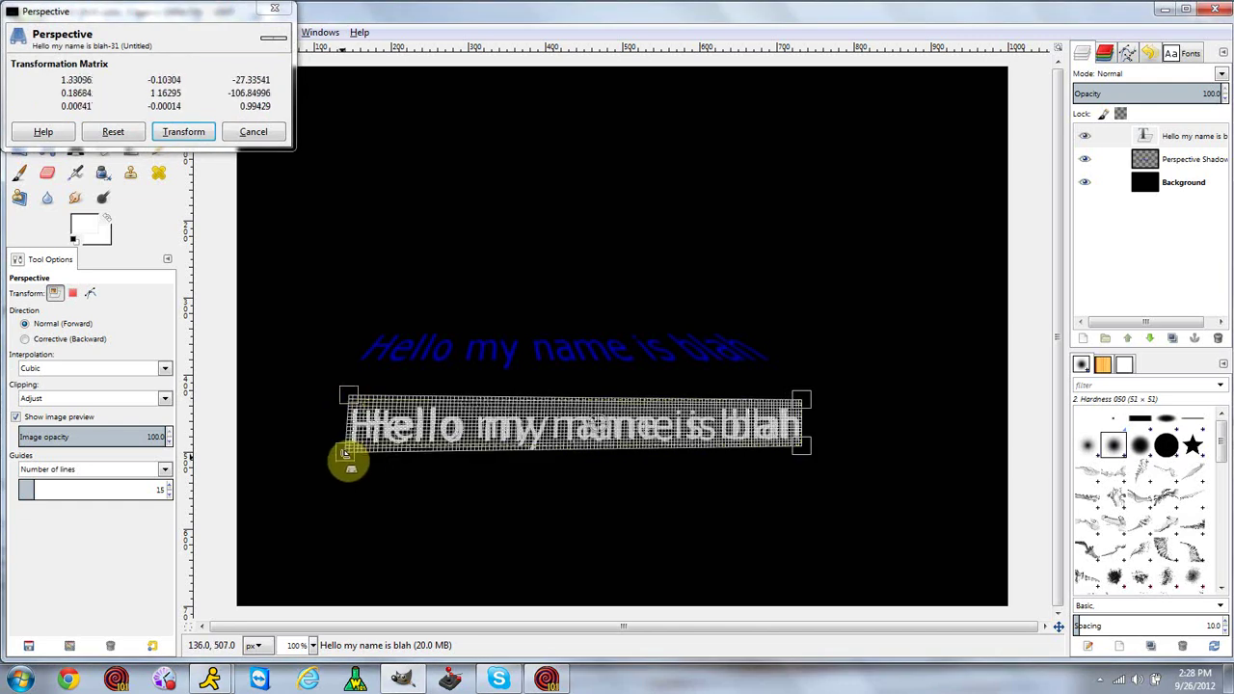
click(253, 132)
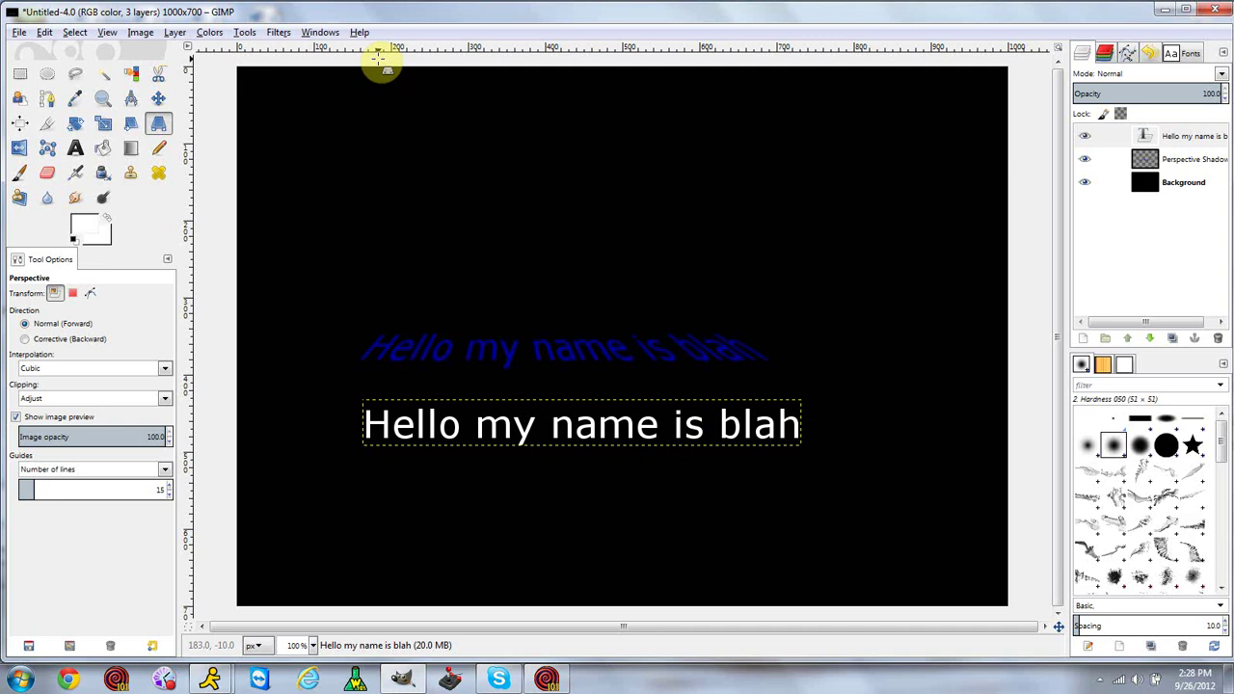
Undo the text and perspective shadow edits back to the single black Background layer.
key(ctrl+z)
key(ctrl+z)
key(ctrl+z)
key(ctrl+z)
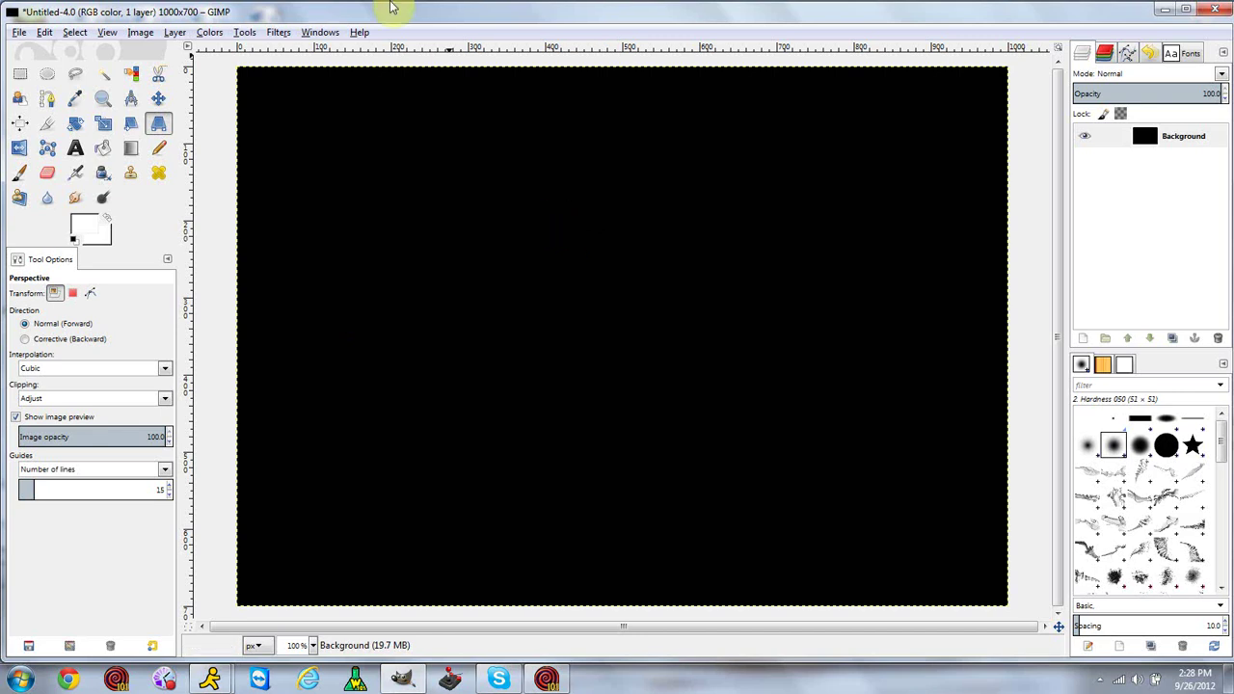
click(216, 33)
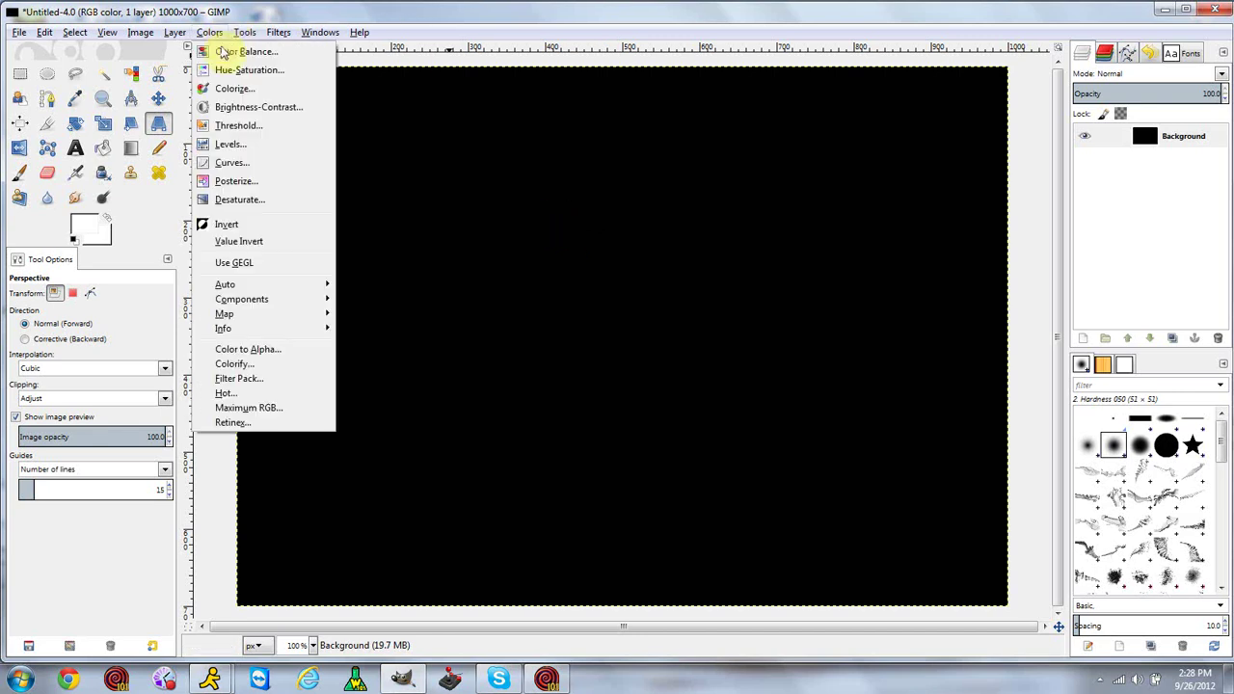
mouse_move(273, 36)
mouse_move(357, 168)
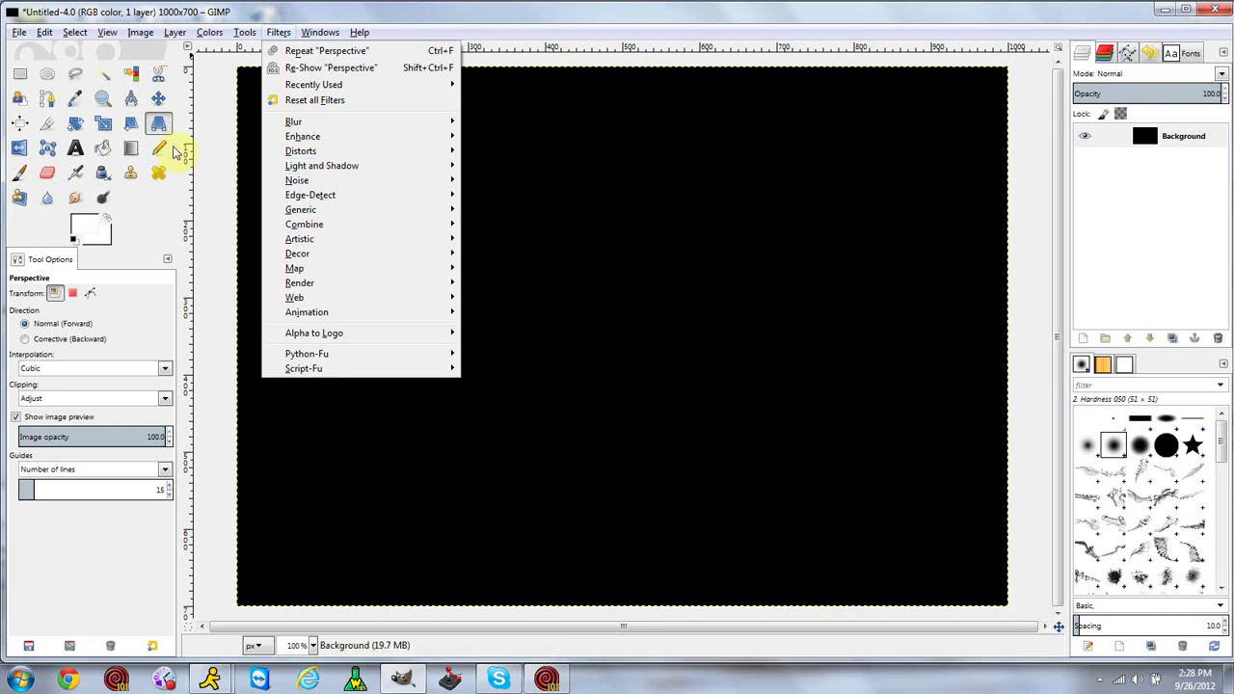
Add the white Sans text "Hello my name is" near the middle of the black background.
click(75, 154)
click(75, 152)
click(422, 324)
text(Hello my name is)
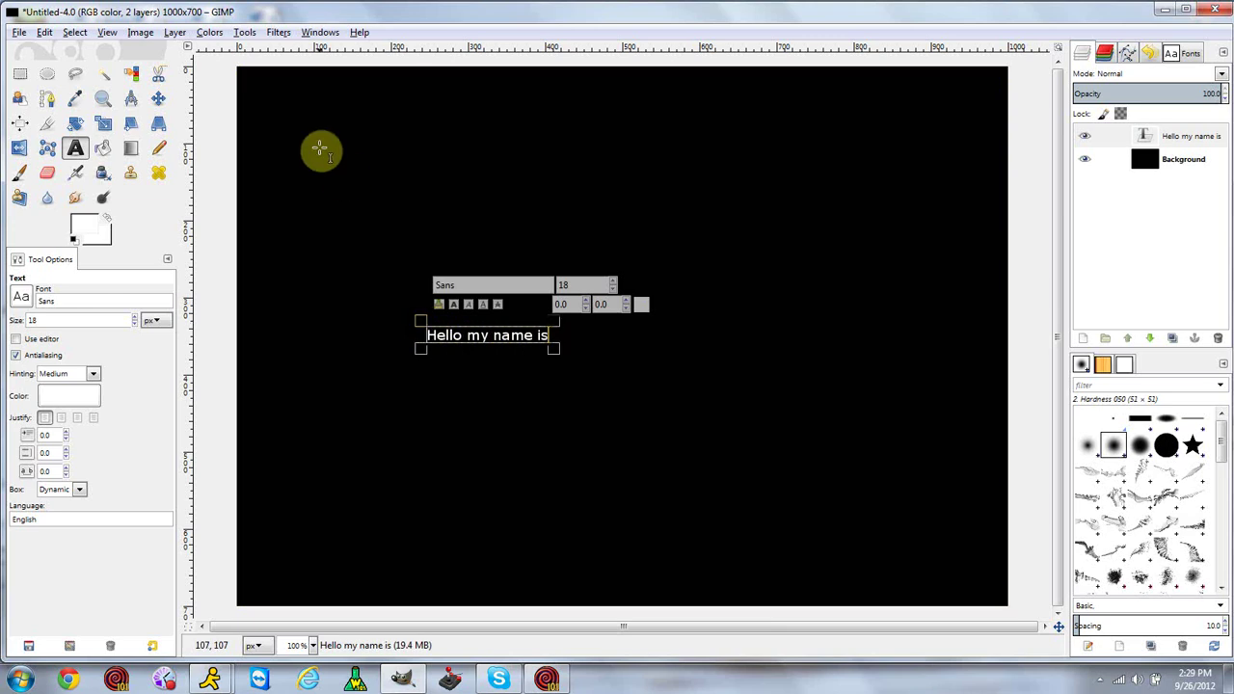
Set the font size of the whole text to about 62 px, and move the text layer slightly up and left.
key(ctrl+a)
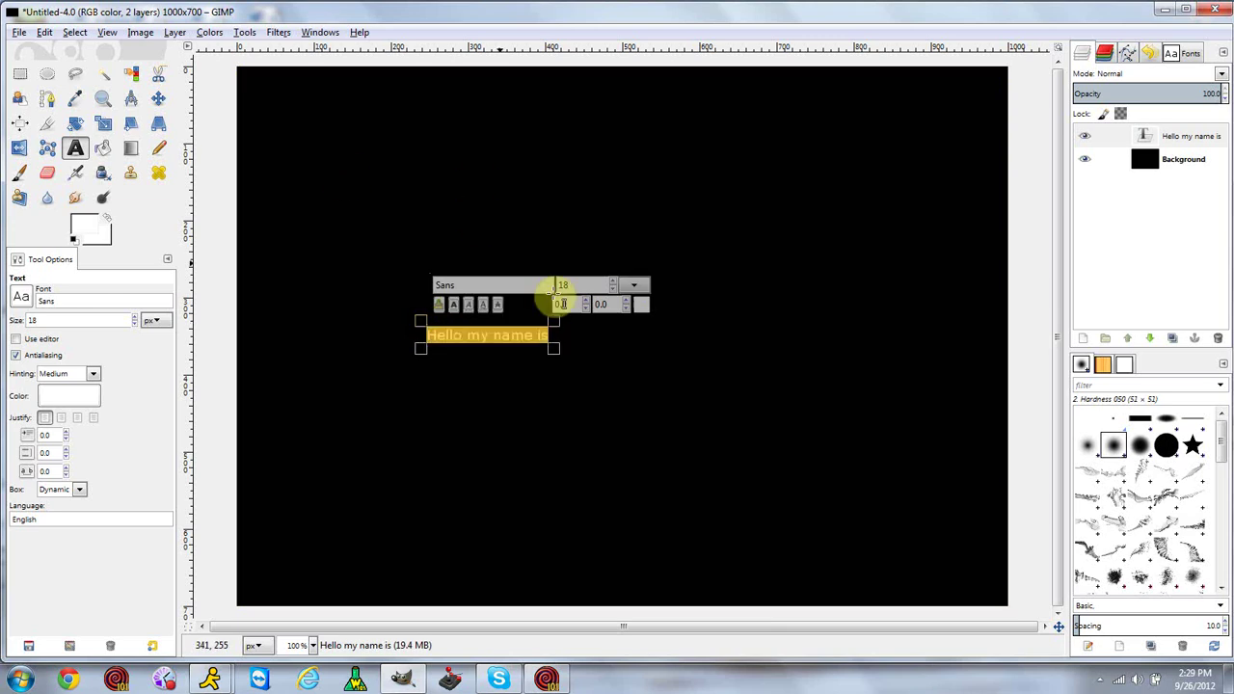
click(614, 283)
drag(617, 287, 620, 284)
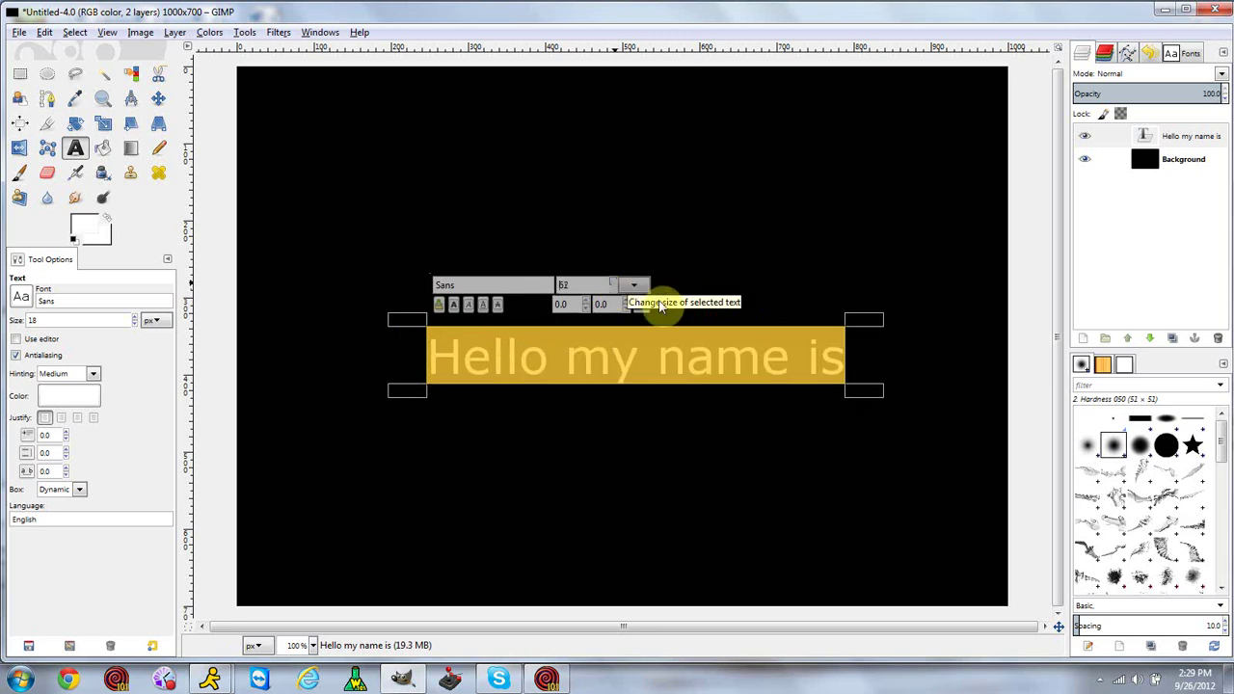
click(788, 362)
click(158, 98)
drag(622, 379, 610, 374)
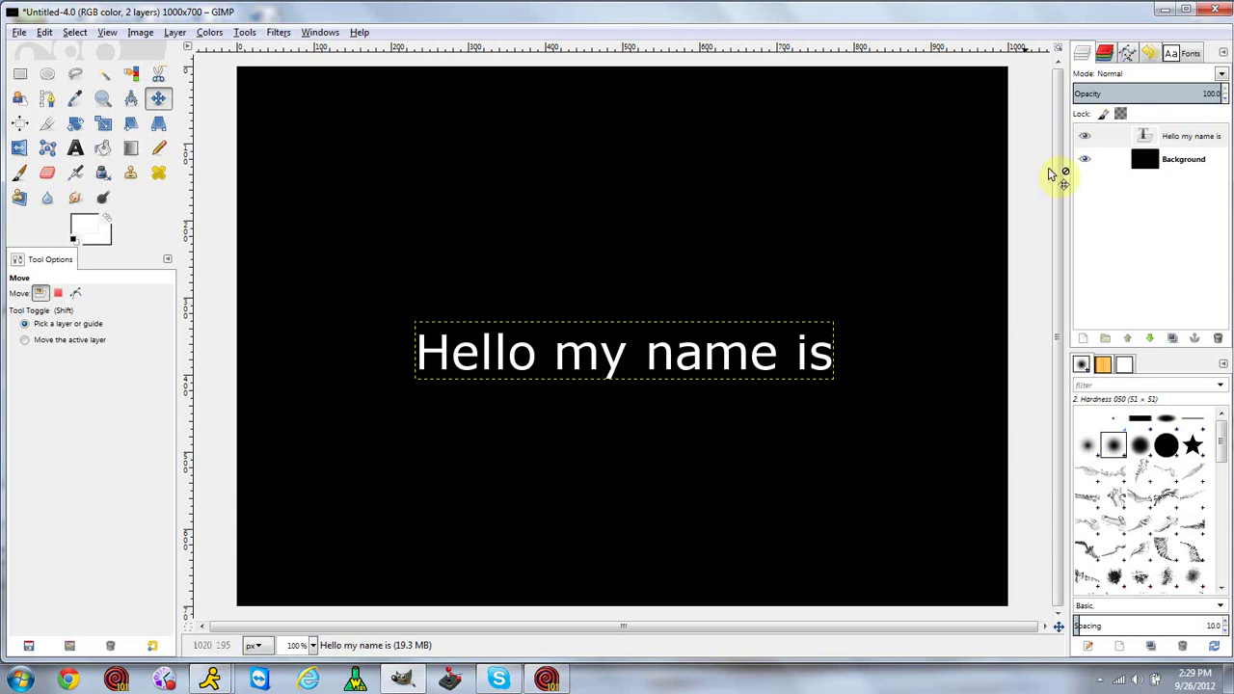
Apply the Xach-Effect filter to the text with a highlight X offset of 3 and a light cyan highlight color, and clear the selection.
click(289, 34)
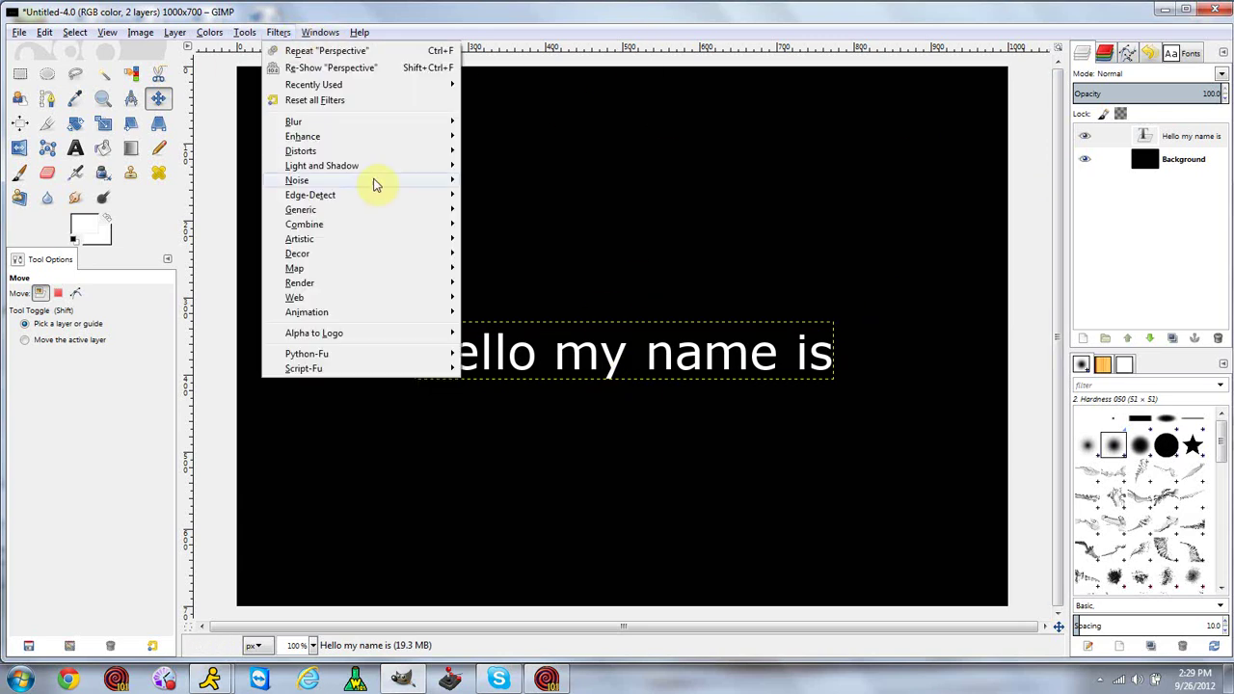
click(510, 277)
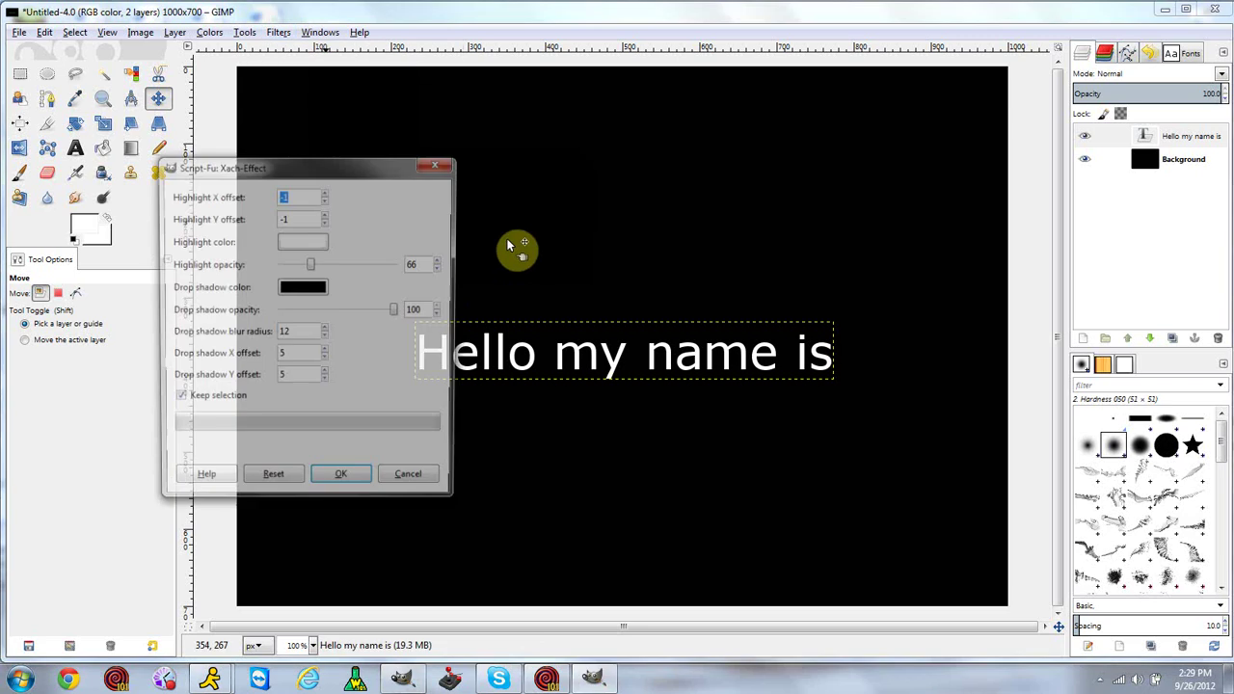
drag(242, 165, 184, 160)
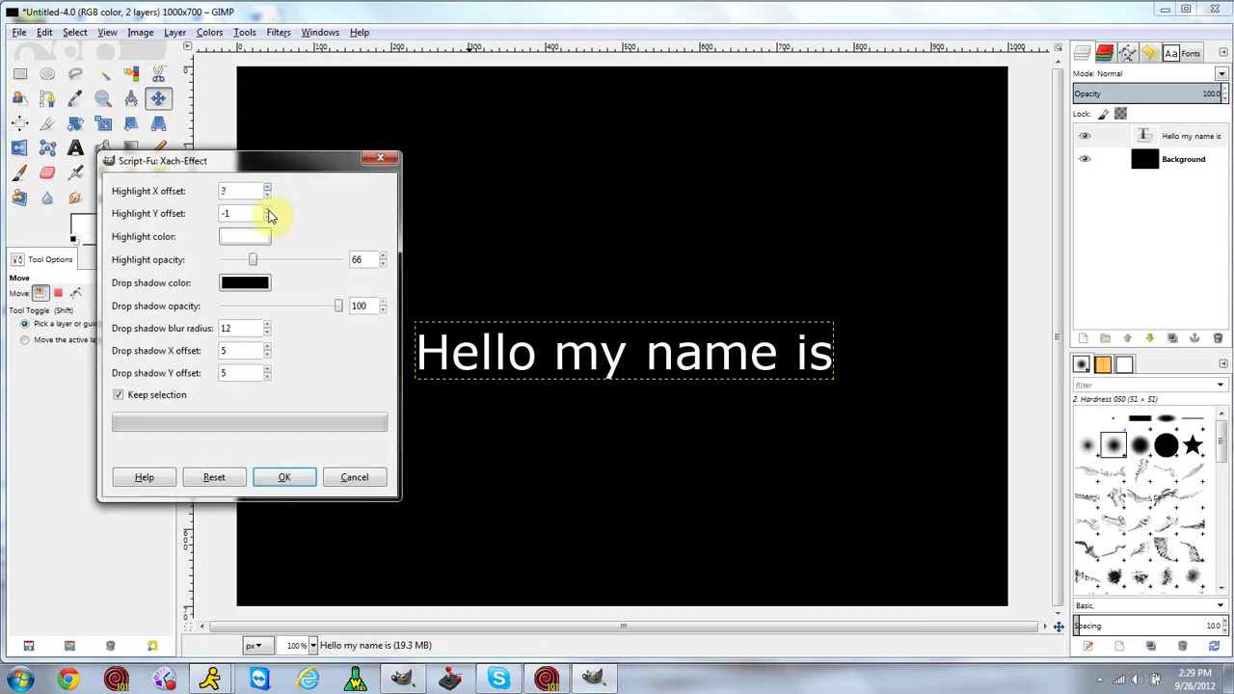
click(259, 238)
click(253, 115)
click(283, 248)
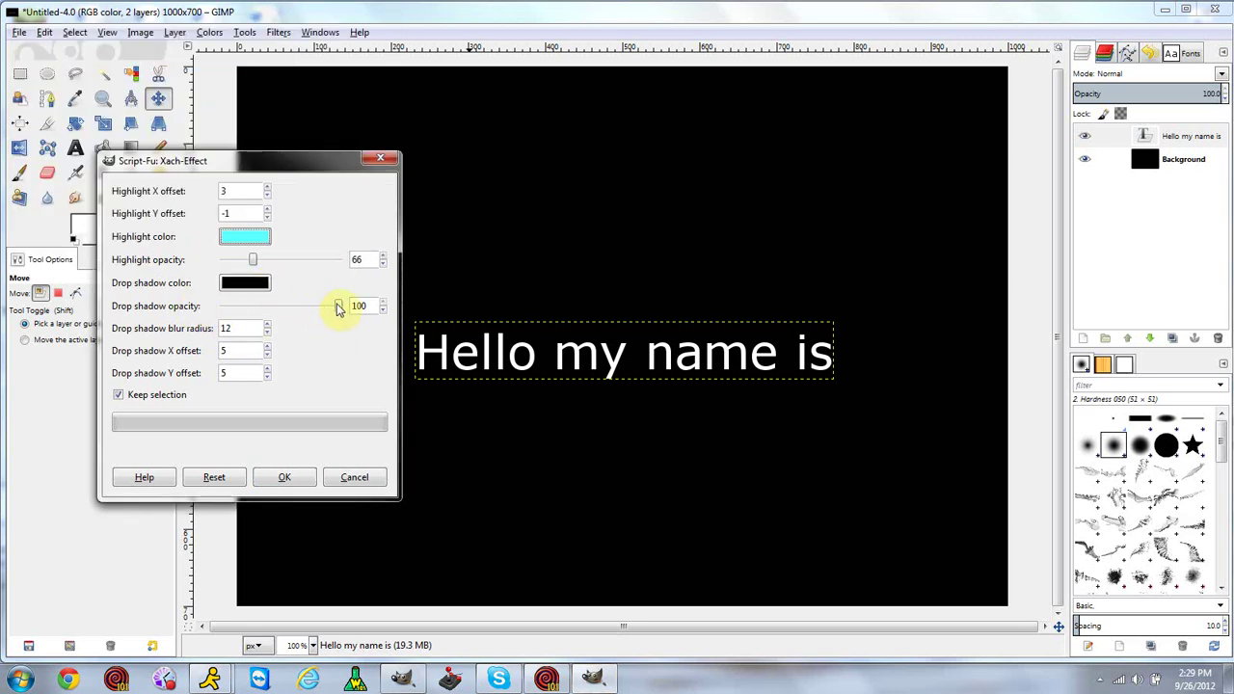
click(284, 477)
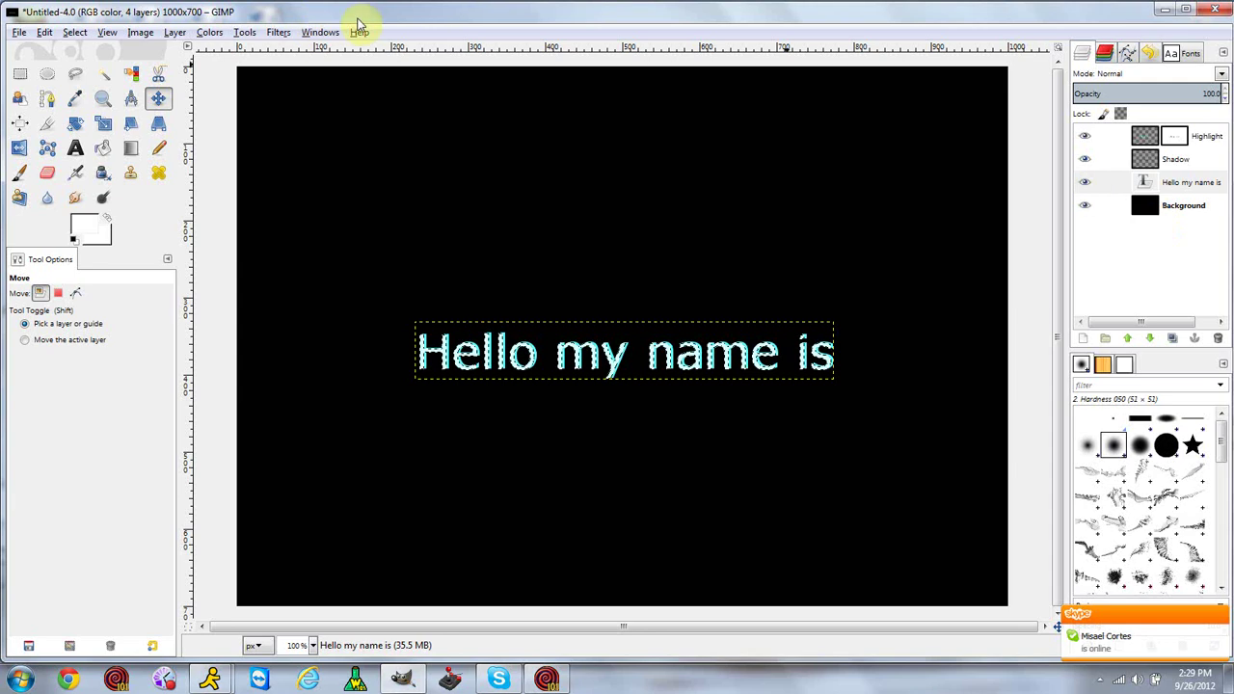
click(74, 31)
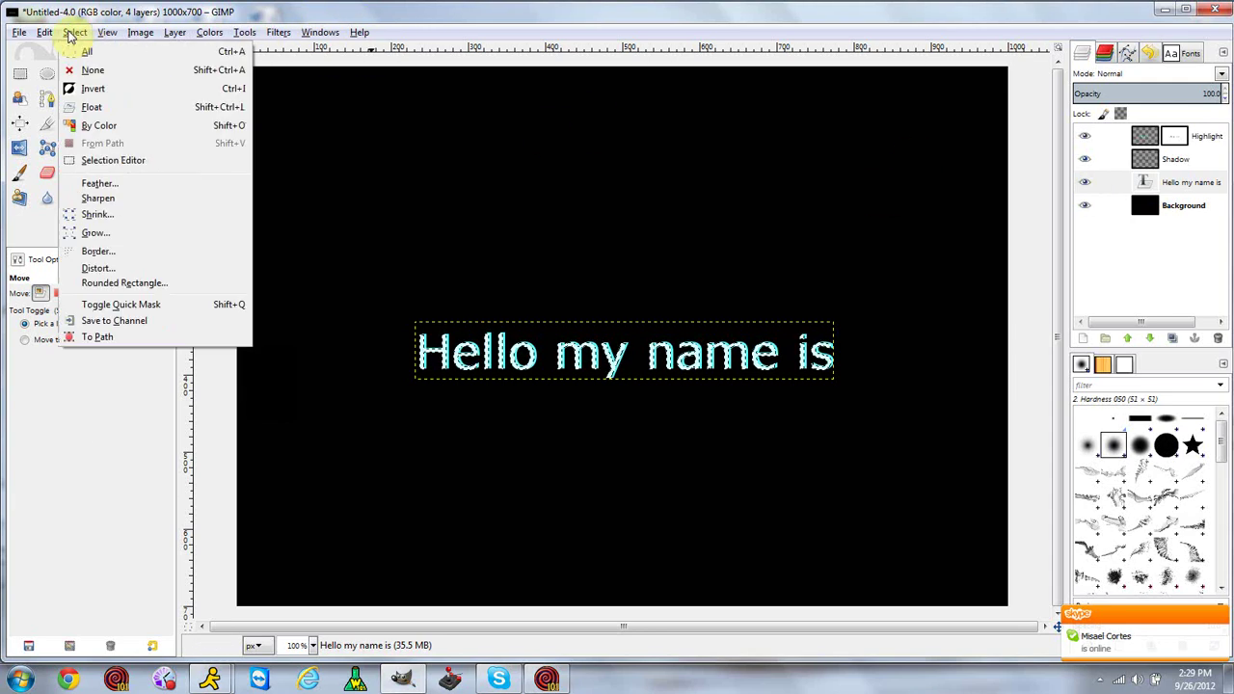
click(90, 70)
Examine the cyan highlight along the letter edges up close at both ends of the text.
key(3)
key(minus)
key(minus)
key(minus)
key(m)
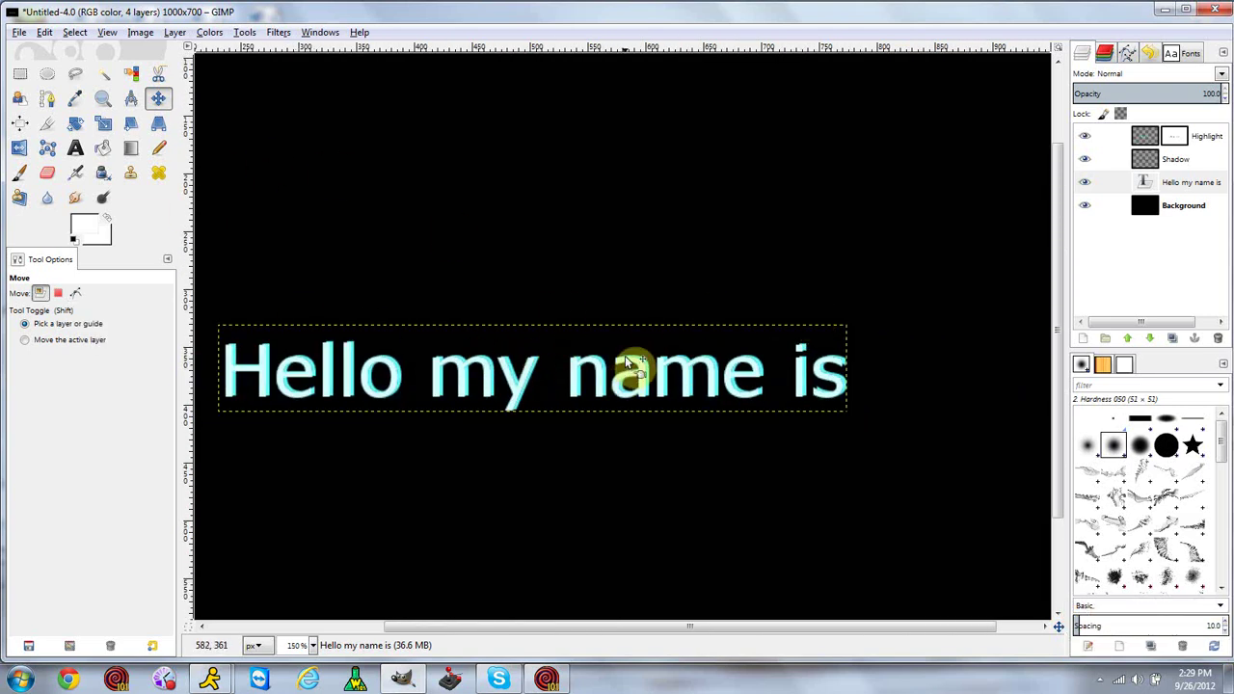
key(plus)
key(plus)
key(plus)
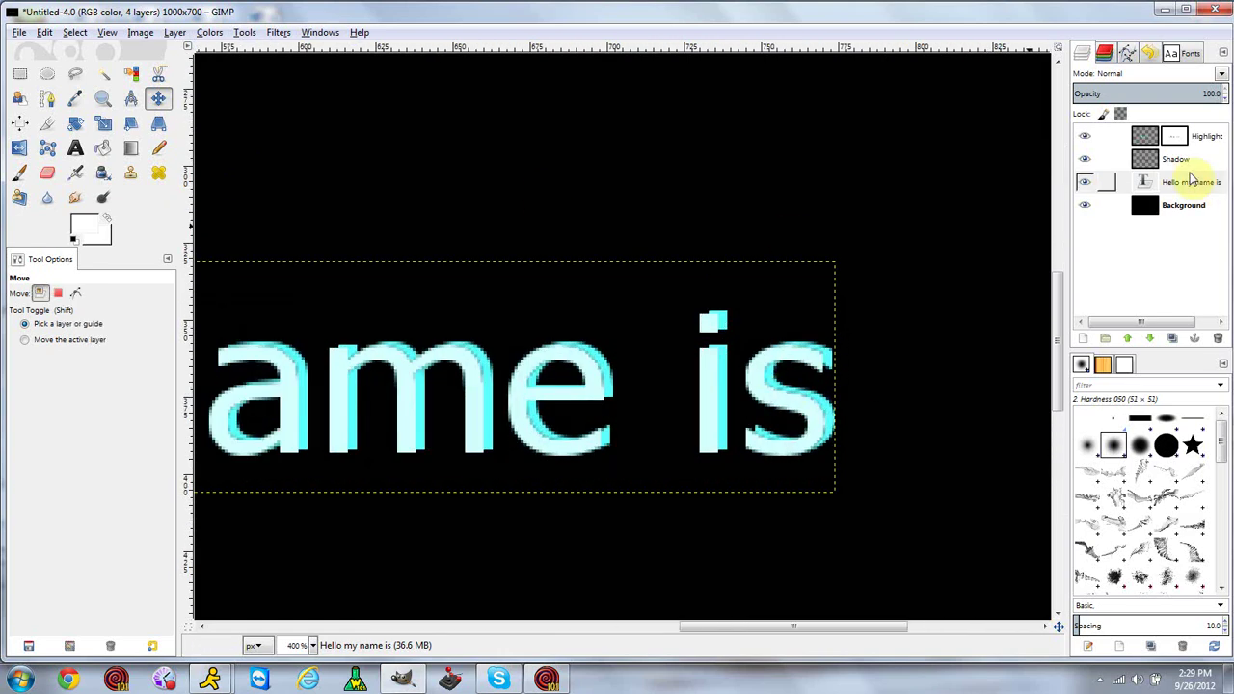
key(m)
key(minus)
key(minus)
key(minus)
key(minus)
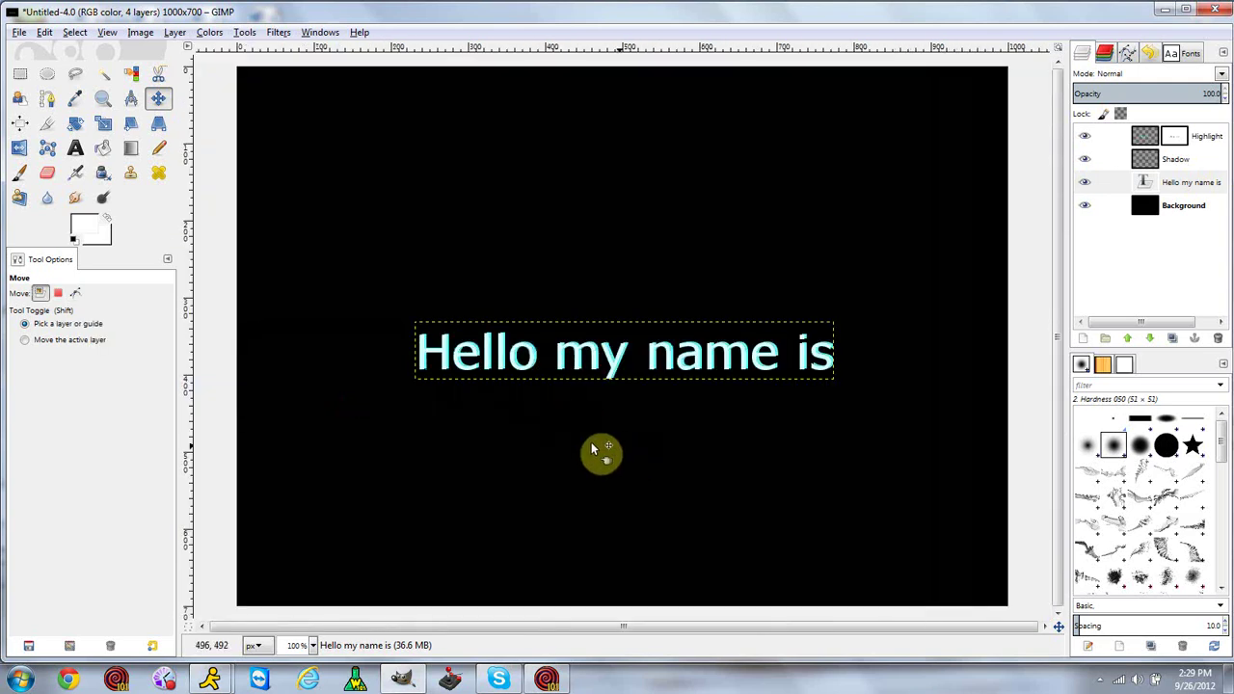
key(m)
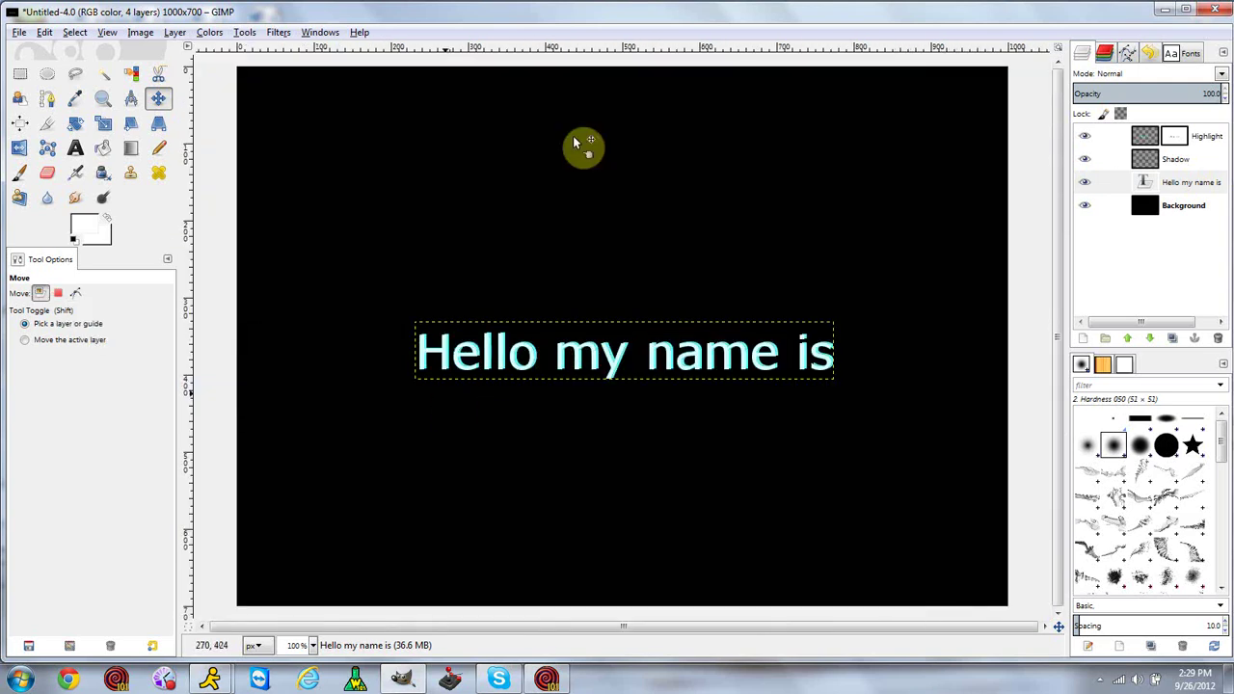
key(plus)
key(plus)
key(plus)
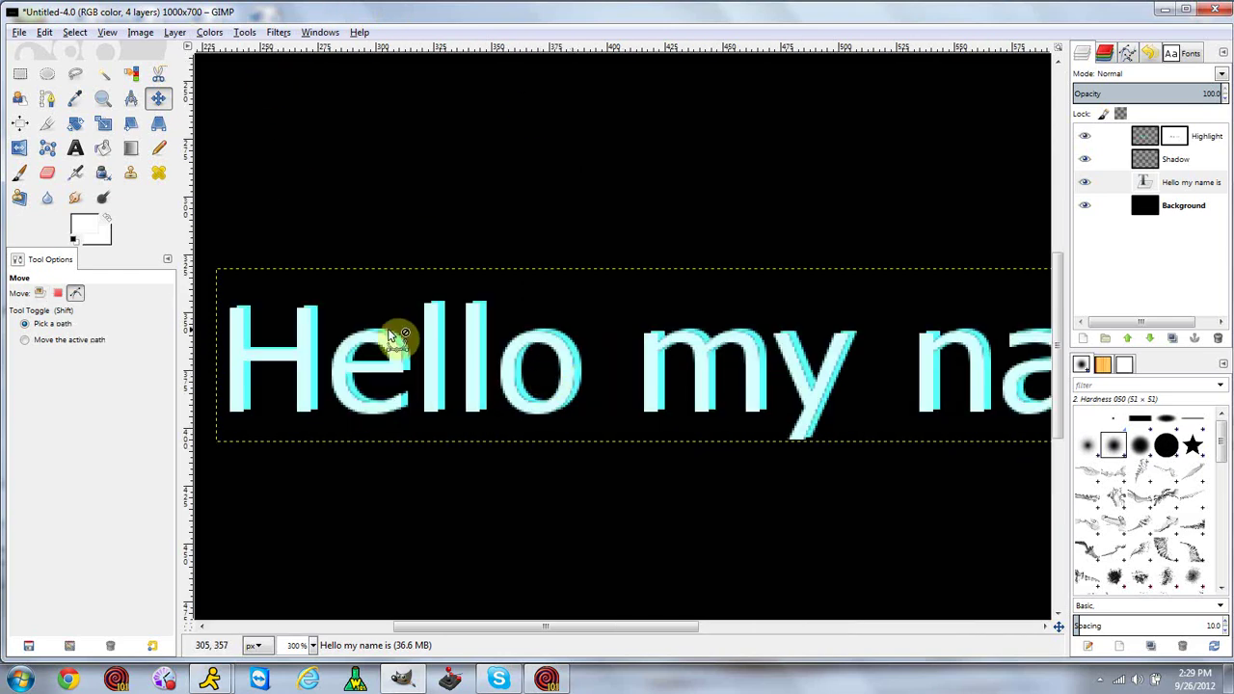
Duplicate the text layer, and hide the original text, Highlight and Shadow layers.
click(1200, 182)
right_click(1221, 186)
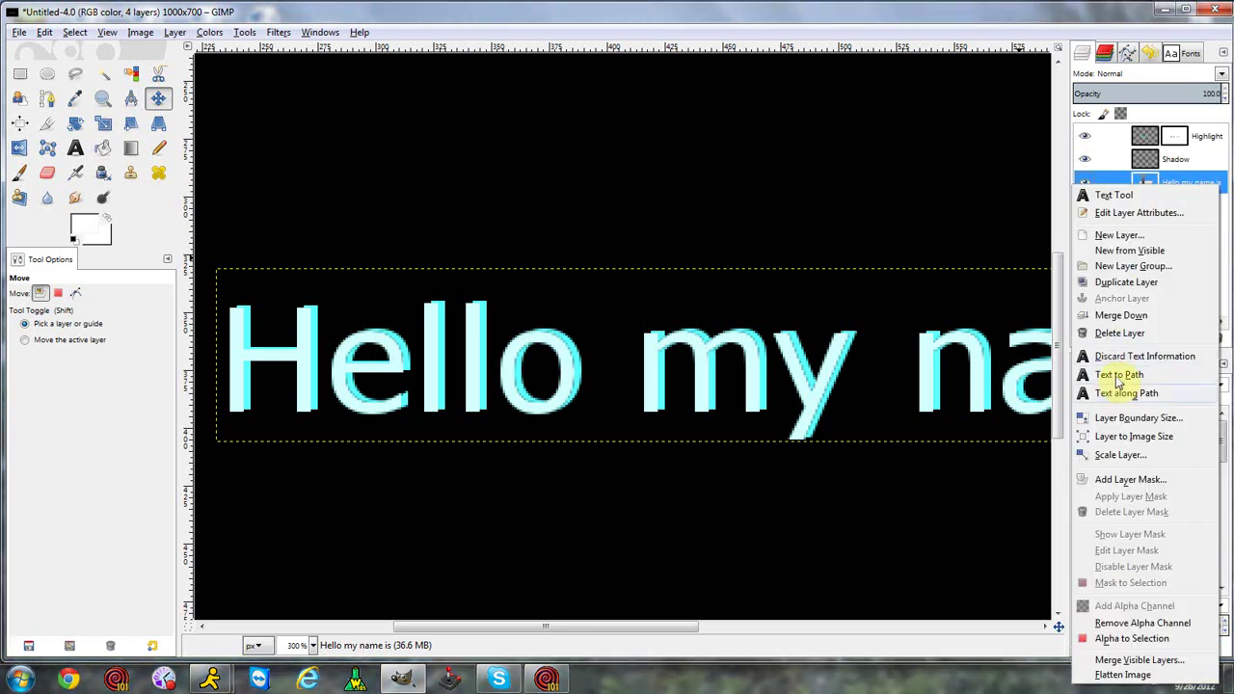
click(1127, 282)
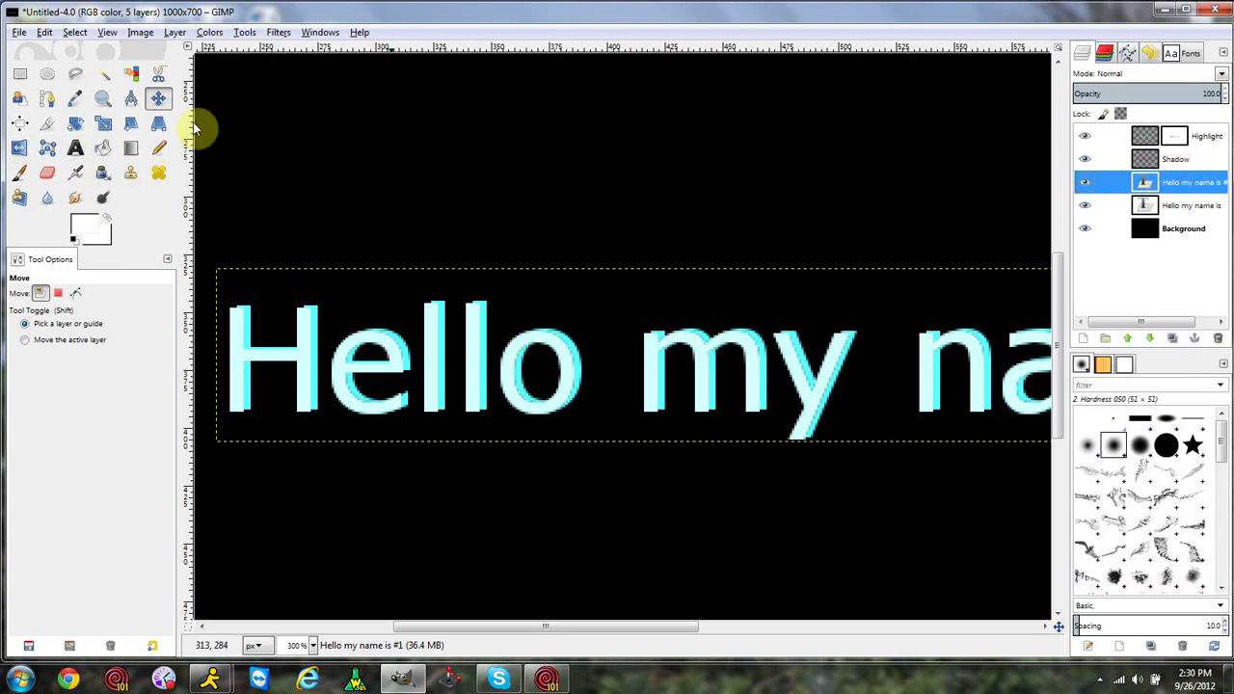
click(296, 275)
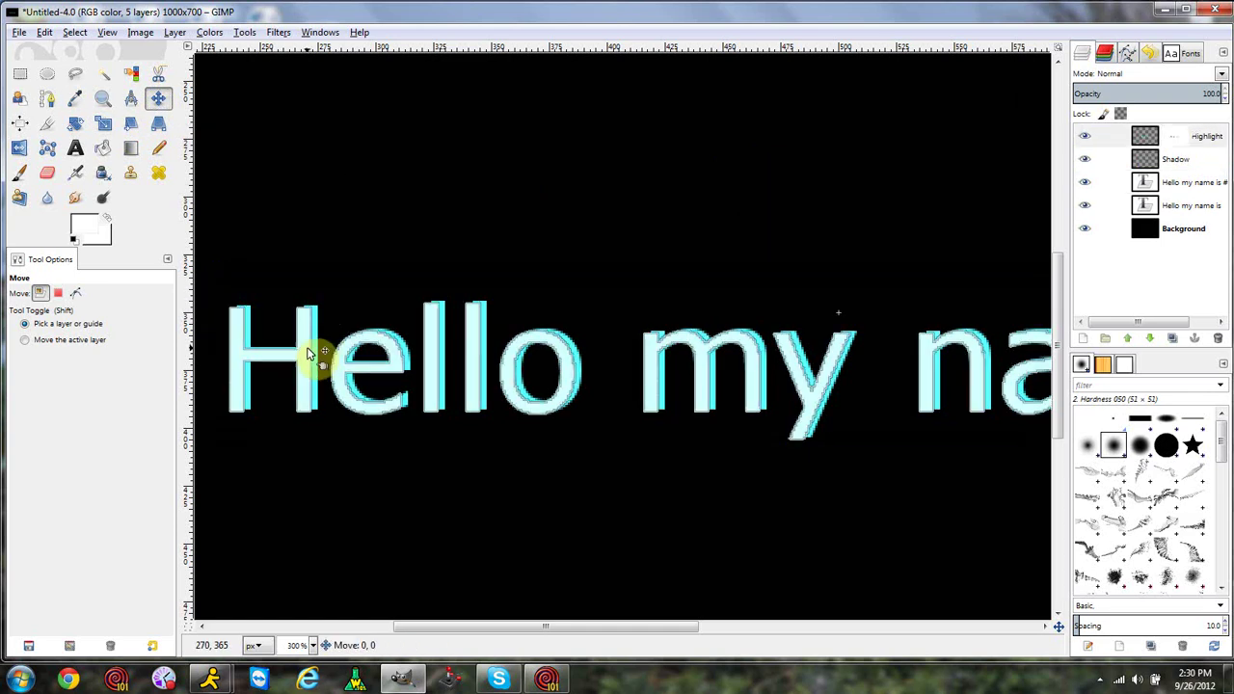
click(1084, 206)
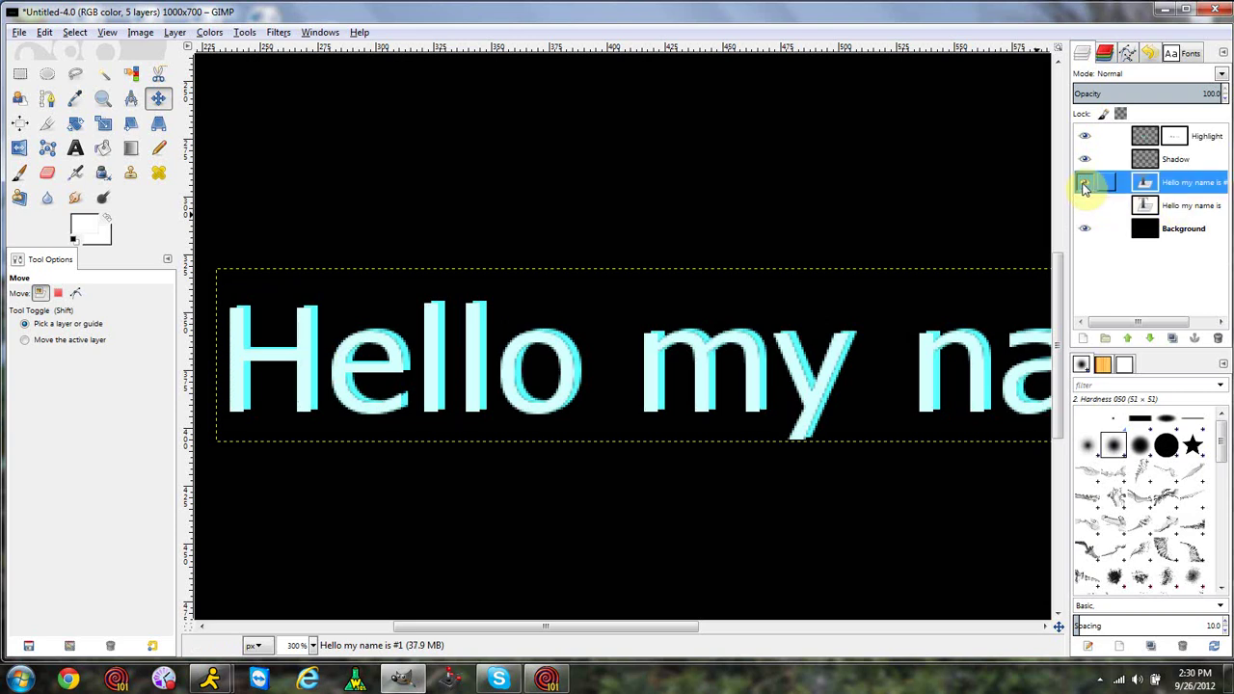
click(1084, 135)
Nudge the duplicate text layer about 10 px to the left.
click(299, 358)
key(Left)
key(Left)
key(Left)
key(Left)
key(Left)
key(Left)
key(Left)
key(Left)
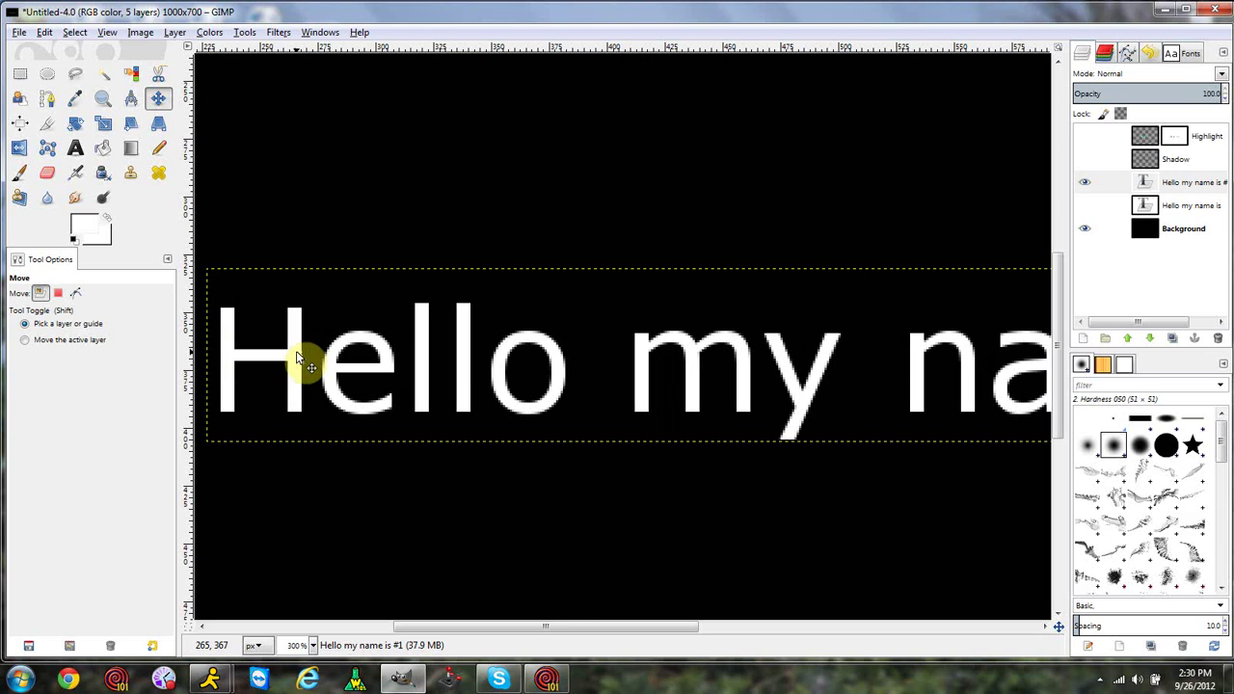
Try colorizing the duplicate text layer with a hue of 360.
click(209, 31)
click(435, 225)
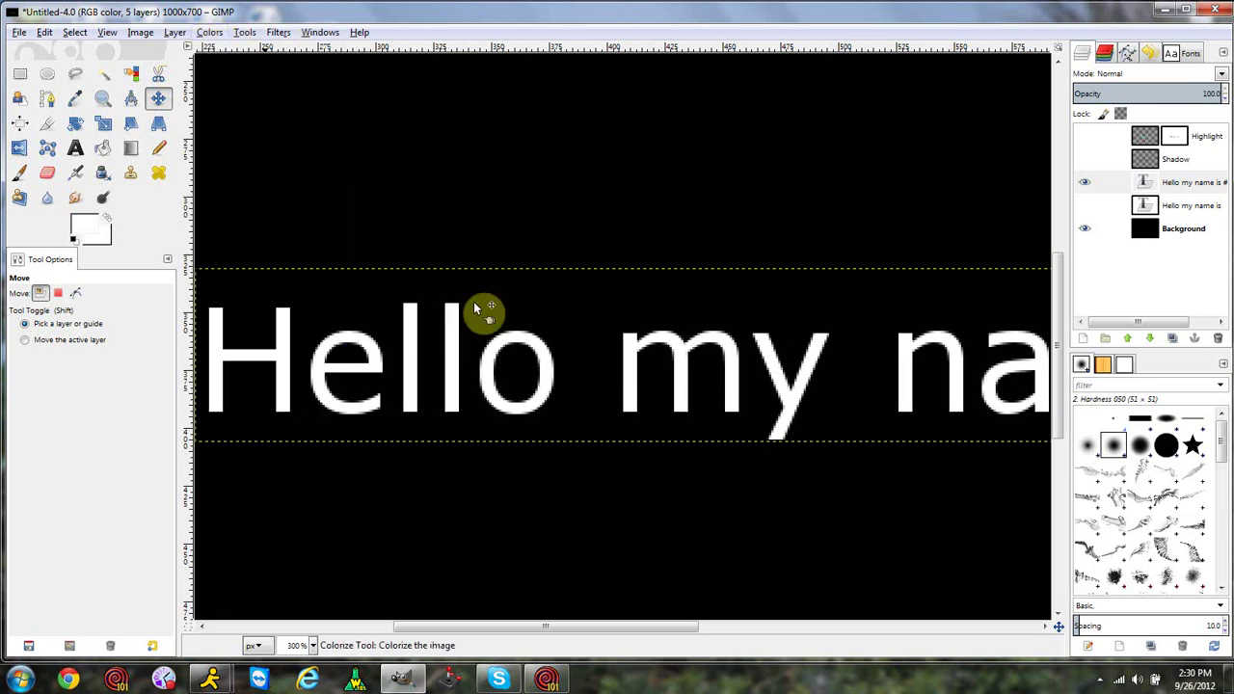
click(430, 172)
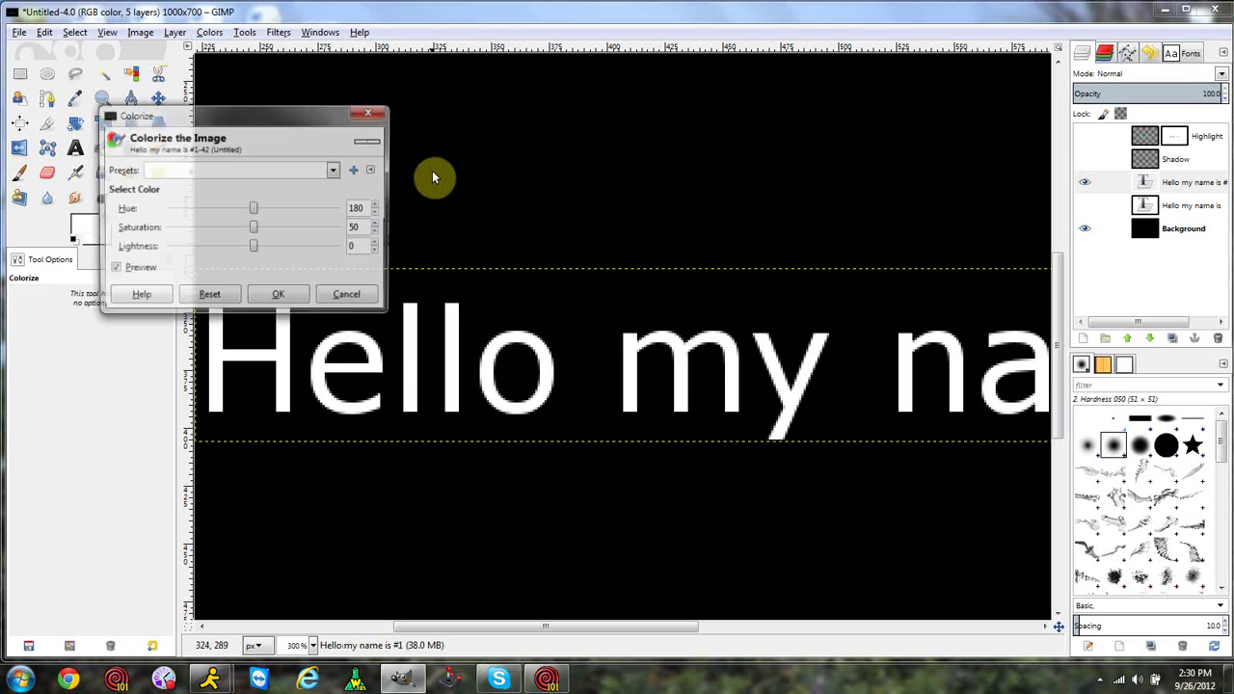
drag(254, 210, 393, 223)
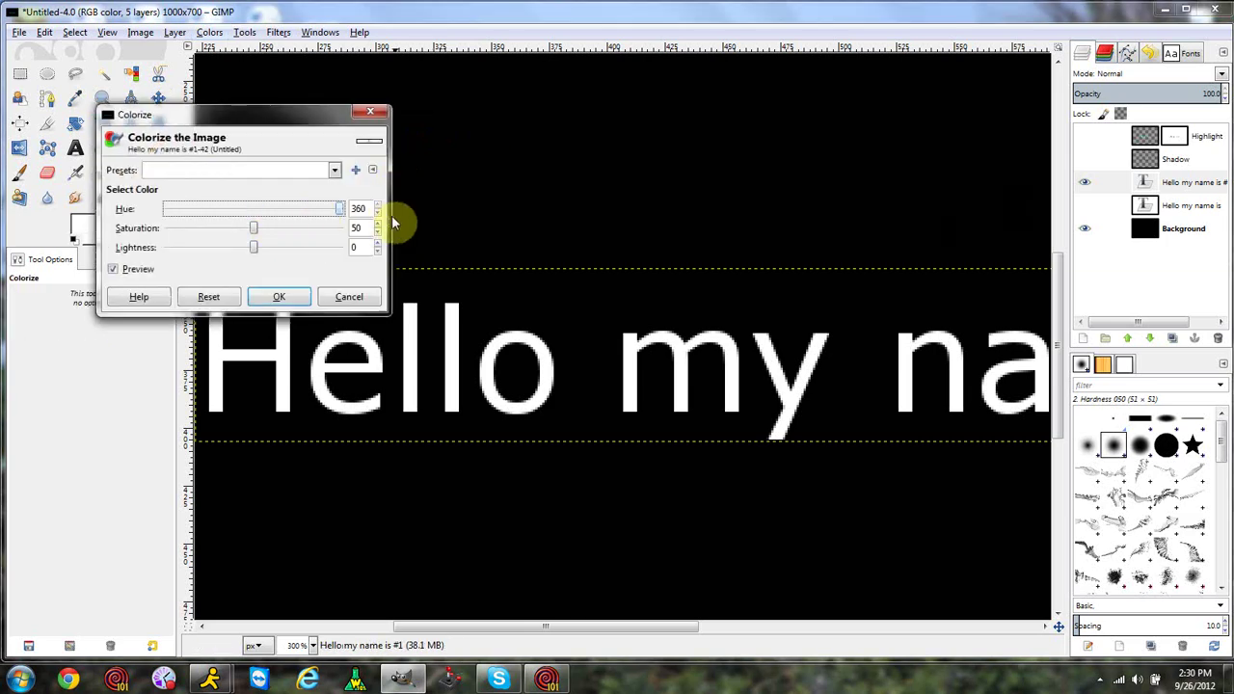
click(379, 116)
Set the foreground color to red and bucket-fill the five letters of "Hello" on the duplicate text layer.
click(103, 149)
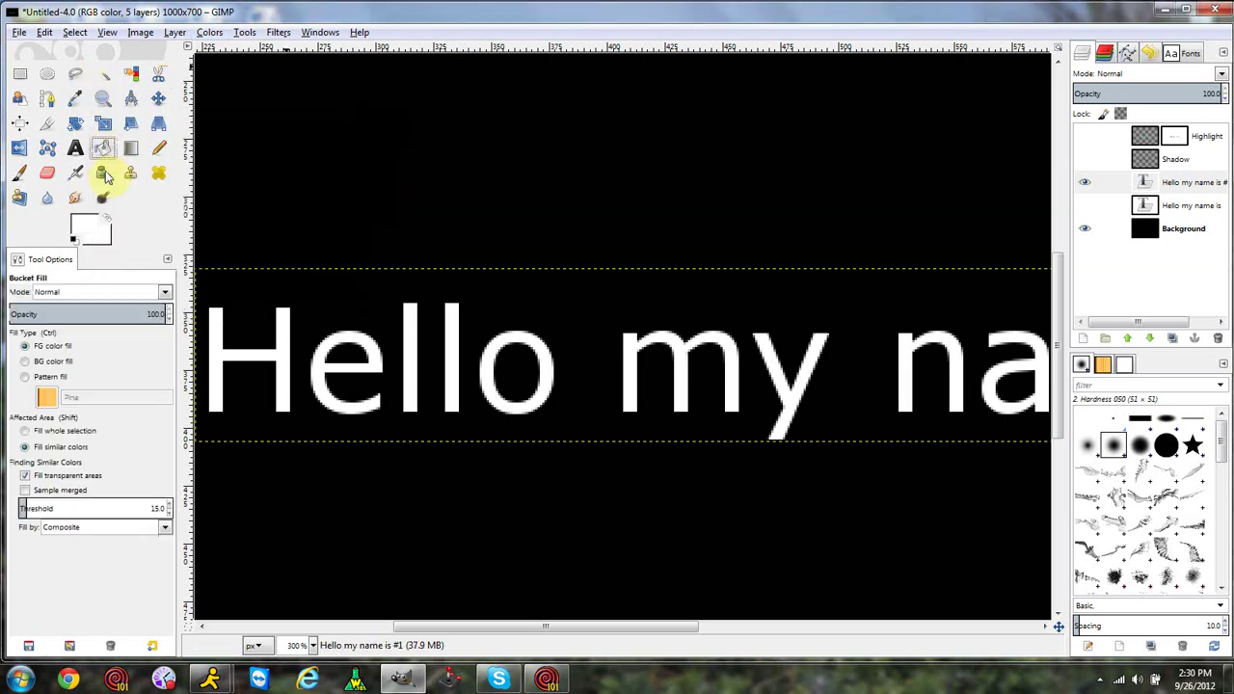
click(94, 227)
drag(353, 206, 379, 152)
click(517, 338)
click(539, 350)
click(449, 381)
click(408, 385)
click(353, 410)
click(287, 397)
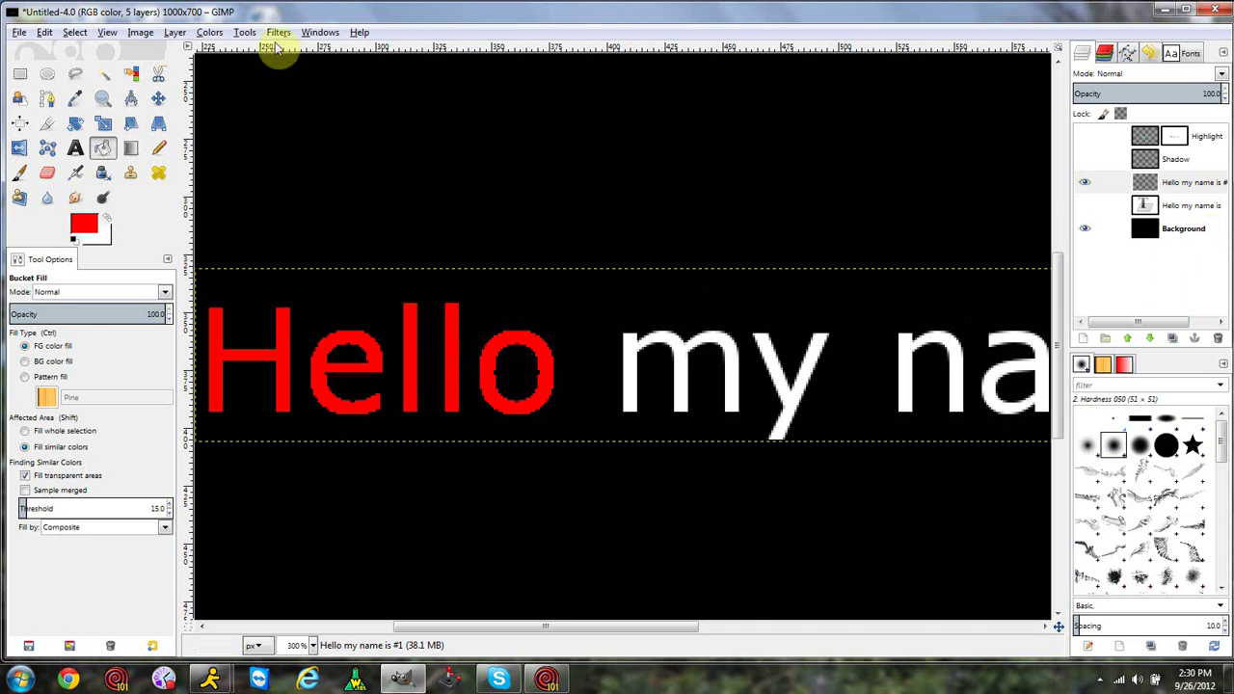
Show the original text, Shadow and Highlight layers together with the partly red duplicate.
click(1084, 205)
click(1085, 182)
click(1084, 159)
click(1084, 136)
click(1085, 228)
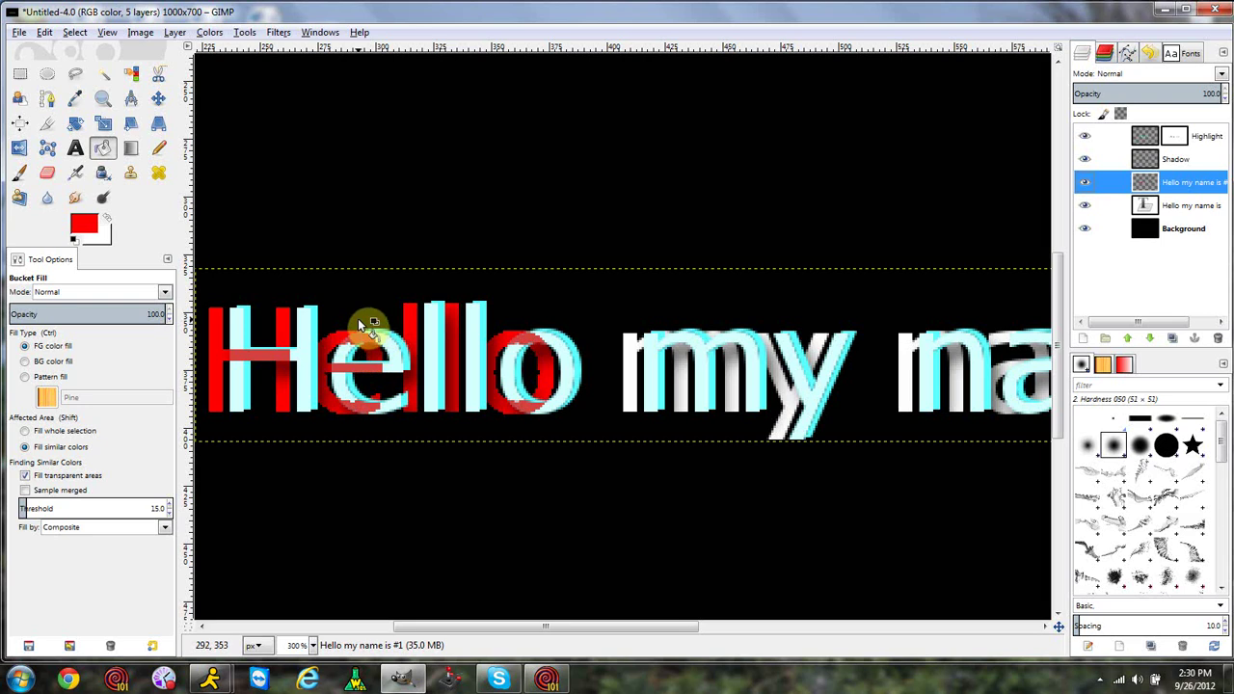
Undo the red letter fills on the duplicate text layer.
key(minus)
key(ctrl+z)
key(ctrl+z)
key(ctrl+z)
key(ctrl+z)
key(ctrl+z)
key(ctrl+z)
Apply the Xach-Effect to the duplicate text layer with a white highlight color.
click(278, 31)
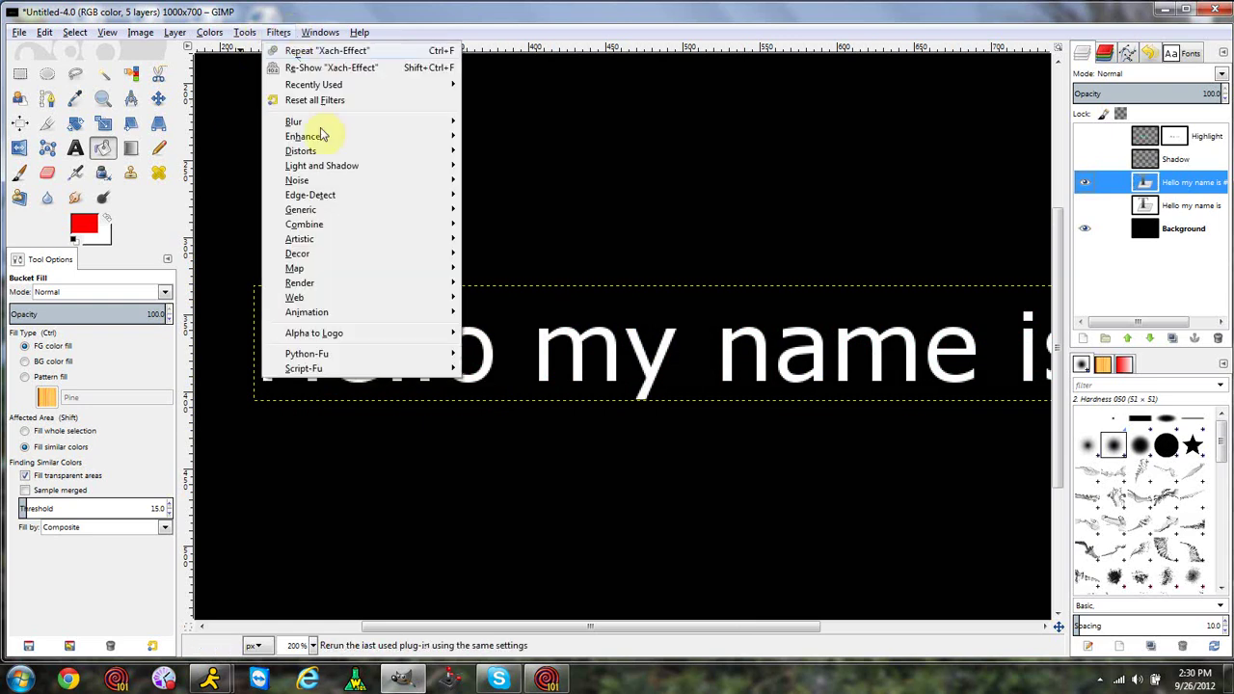
mouse_move(331, 168)
click(520, 274)
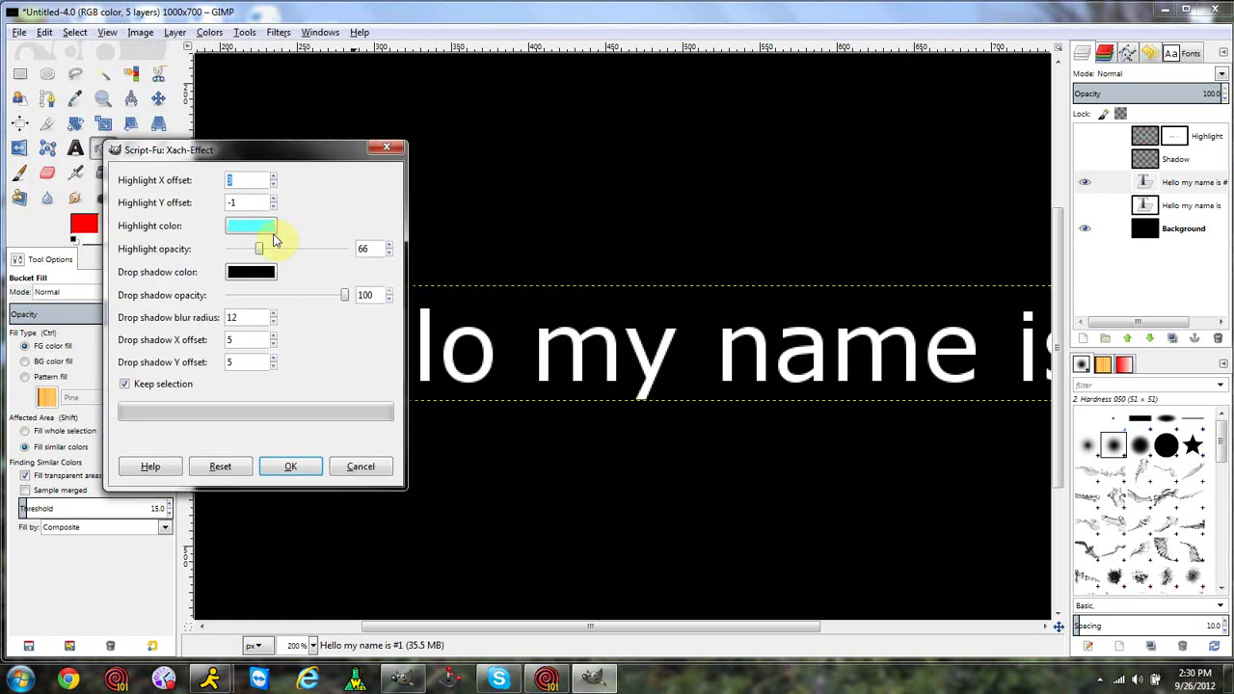
click(252, 228)
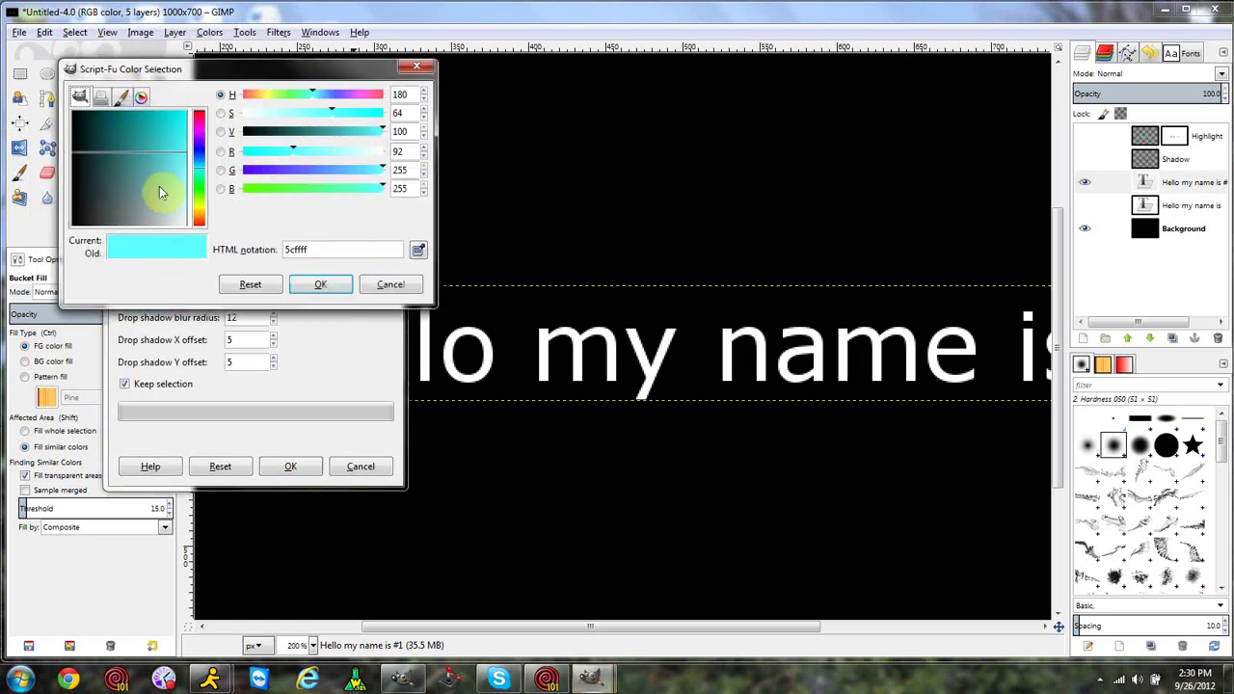
click(320, 285)
click(290, 465)
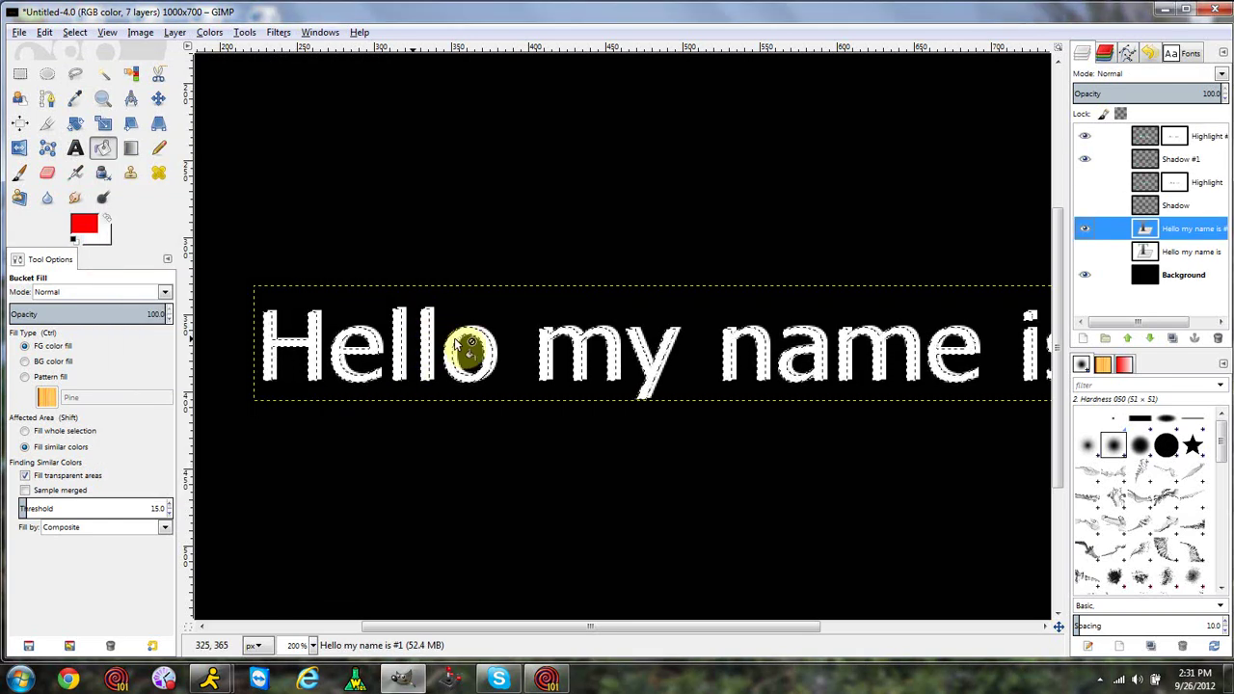
Hide the duplicate text layer briefly to examine the new highlight and shadow on their own, and show it again.
click(1084, 228)
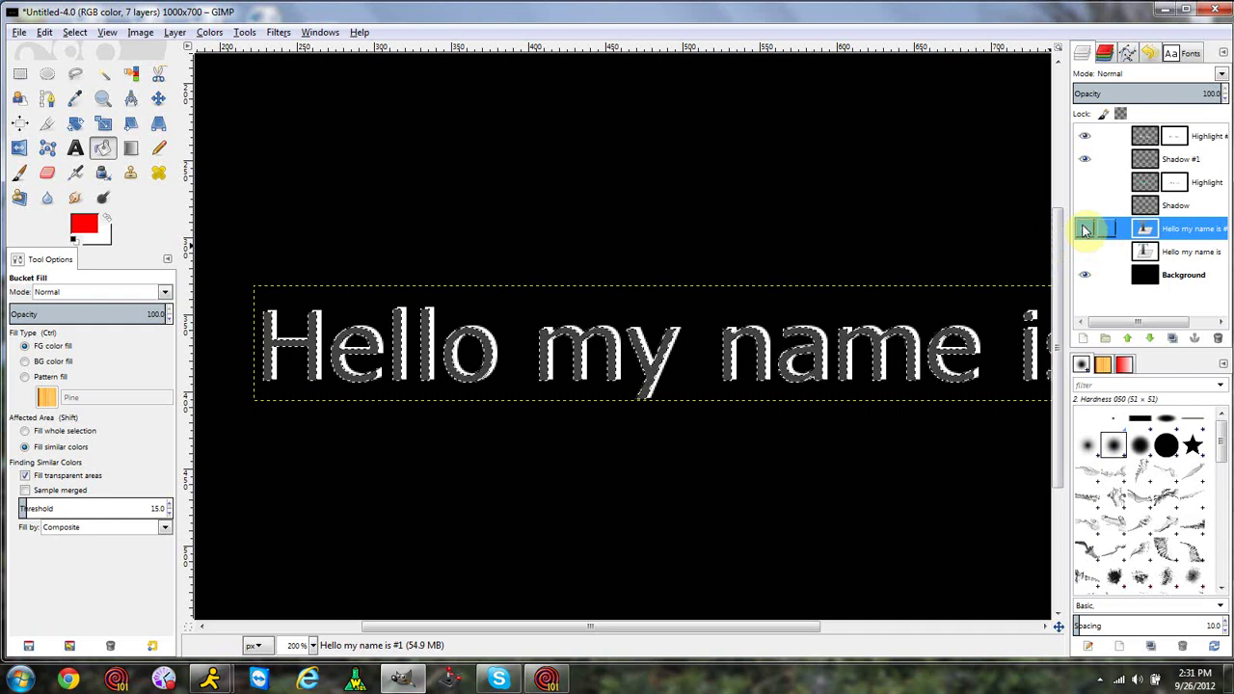
click(1084, 229)
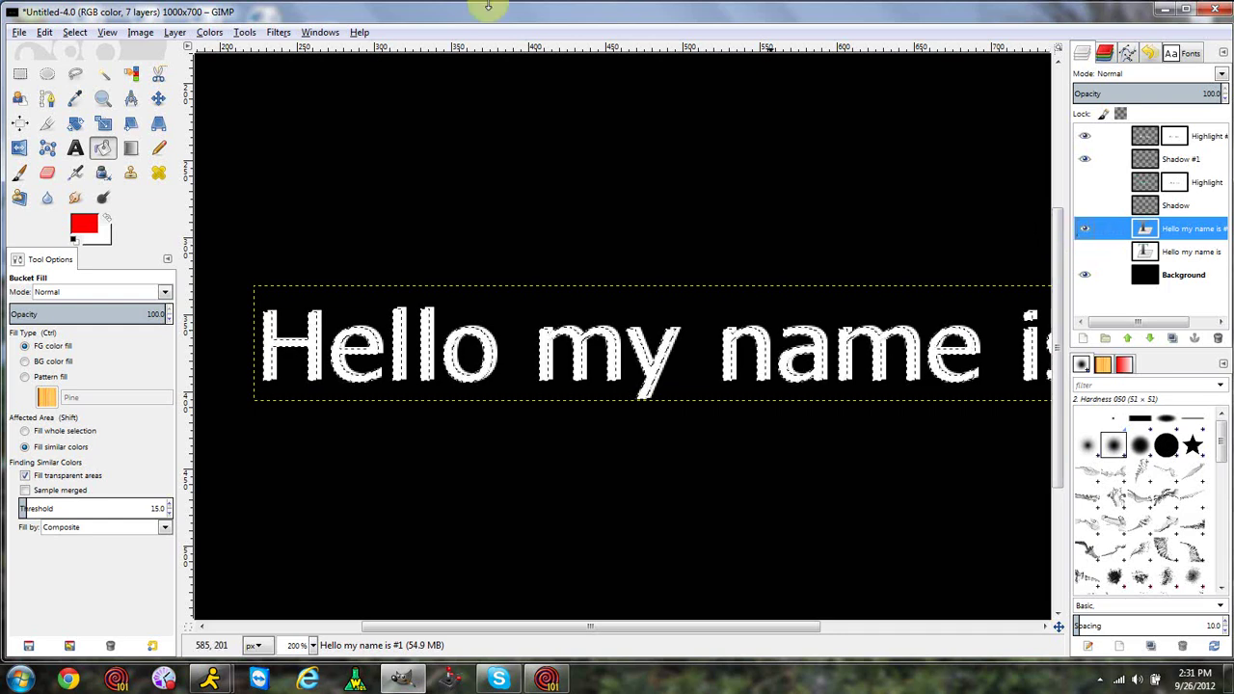
Select the Background layer and look over the available Light and Shadow filters.
click(279, 37)
mouse_move(322, 168)
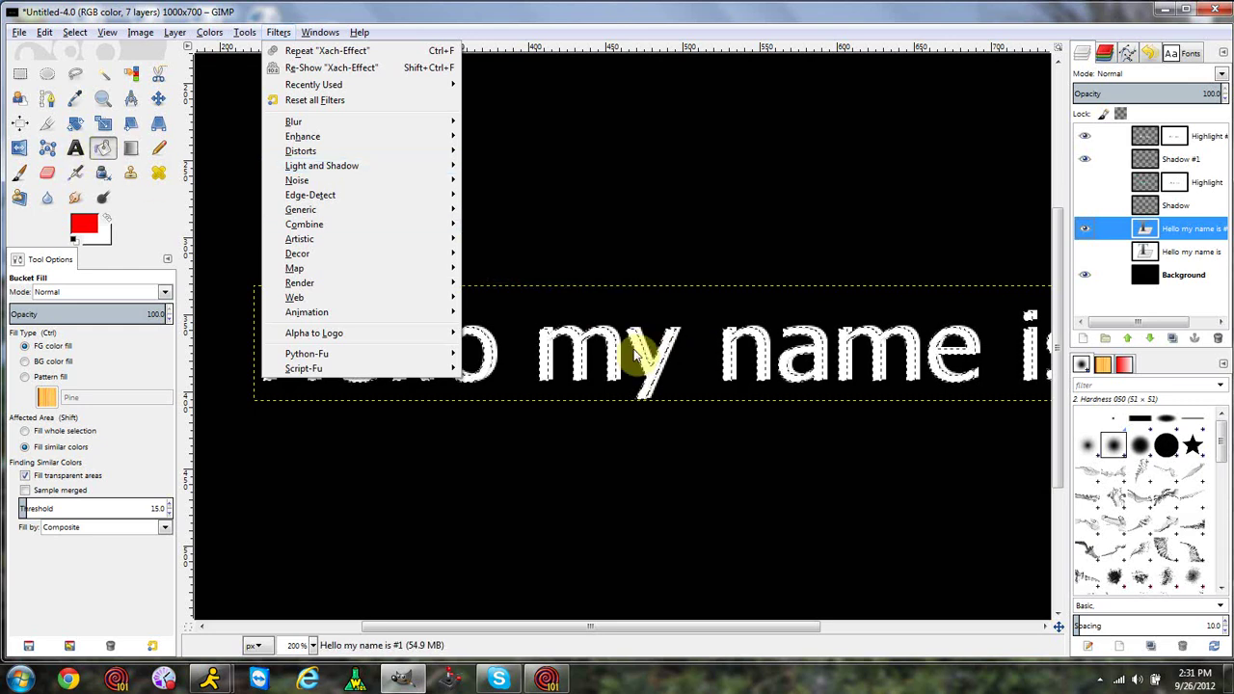
key(Escape)
key(1)
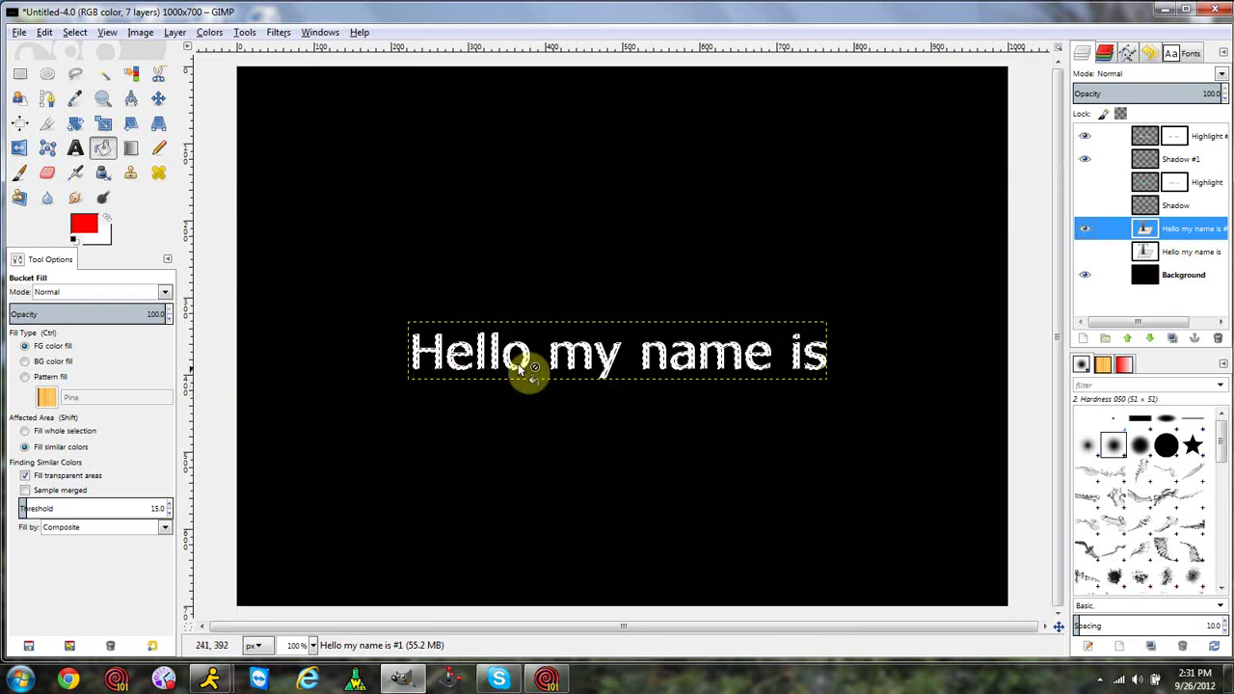
click(1152, 277)
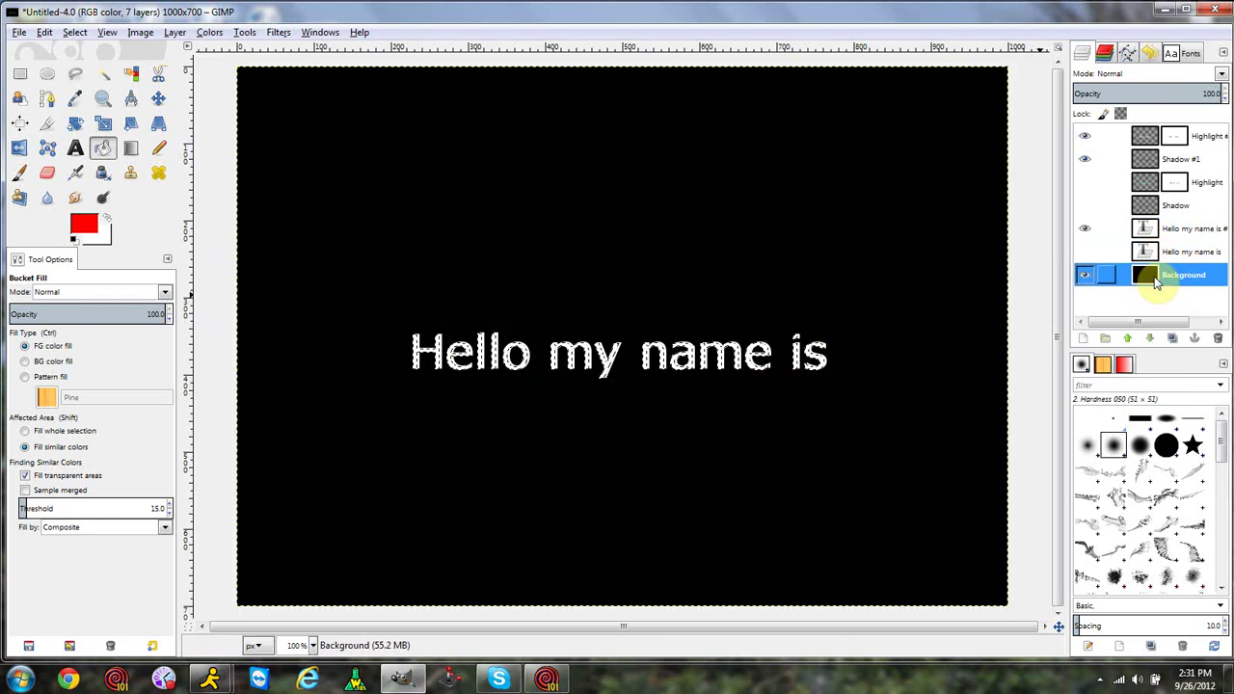
click(277, 33)
mouse_move(379, 169)
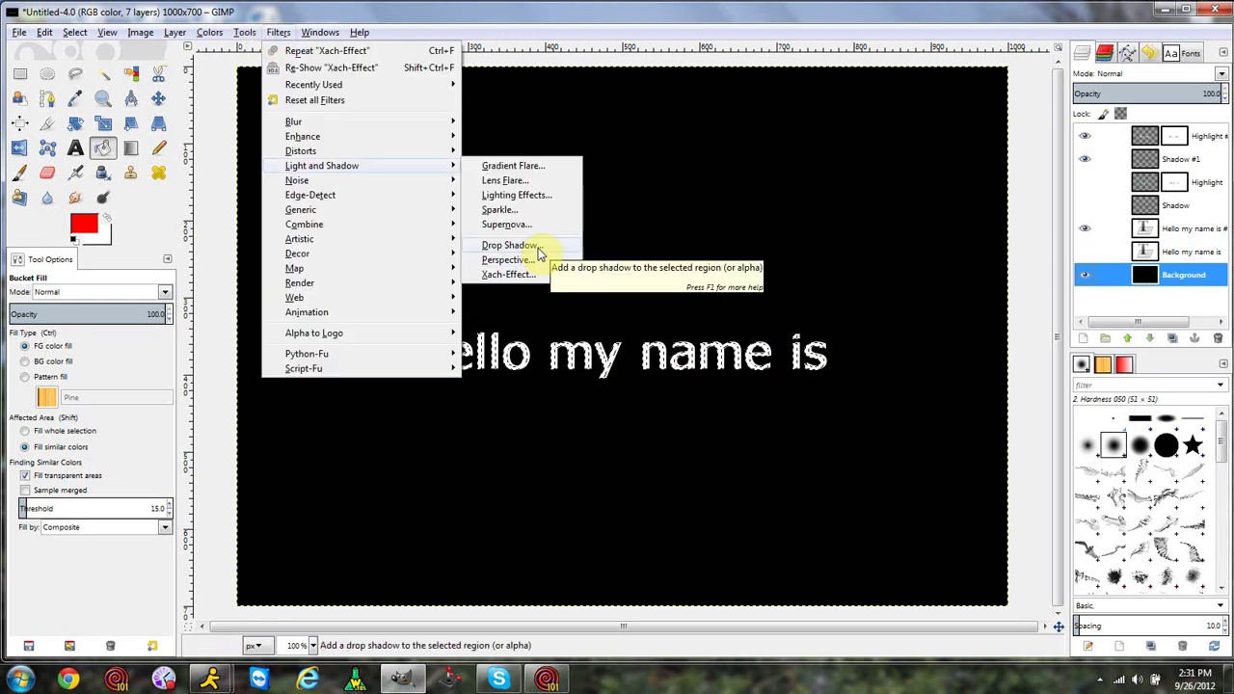
click(212, 278)
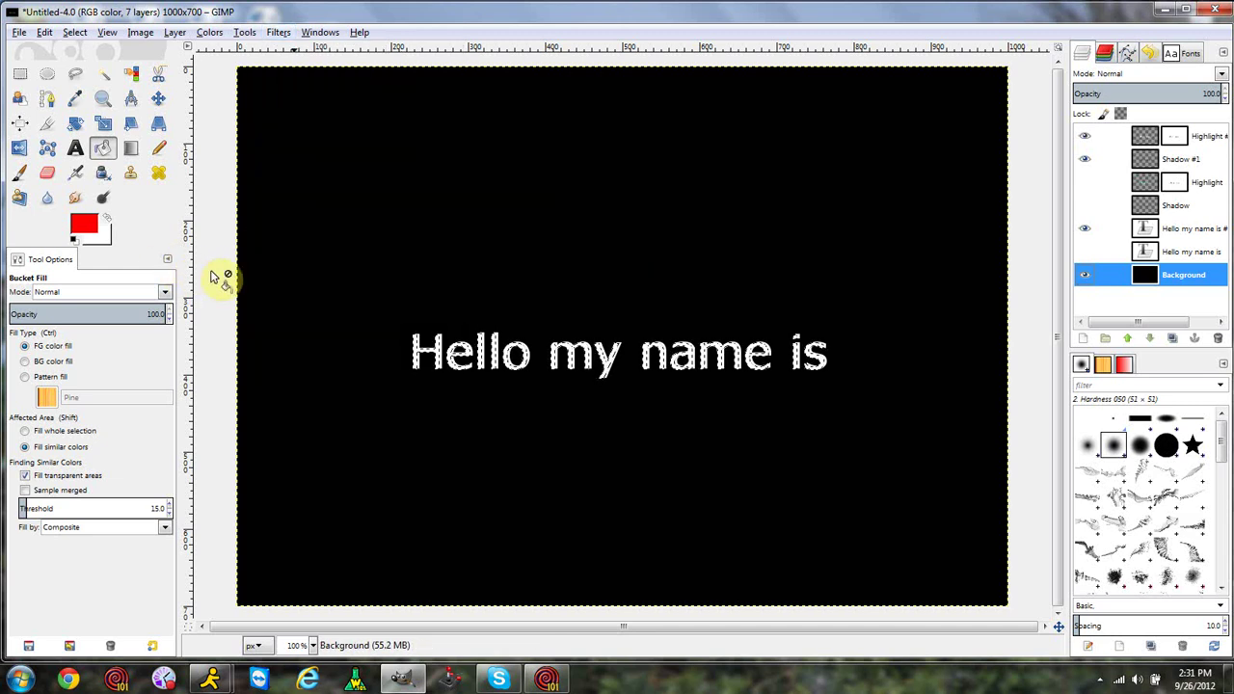